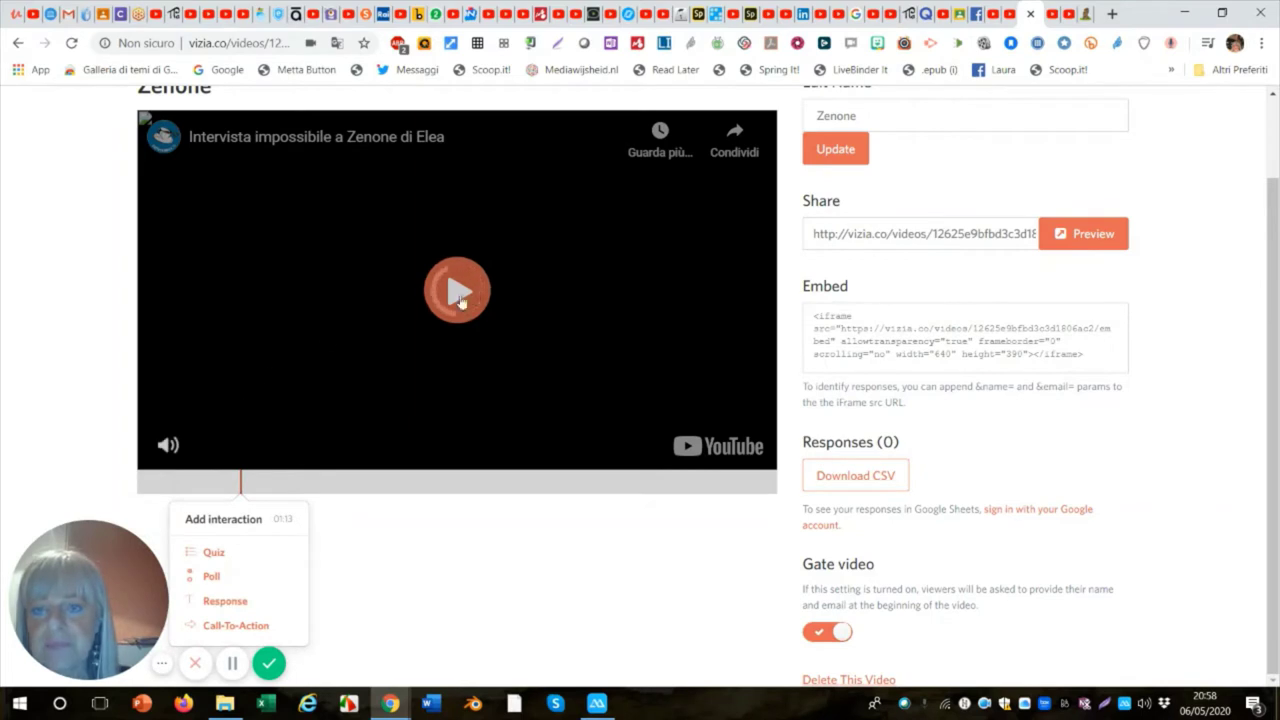
Play the Zenone video, jump ahead to around 03:29, and pause it at about 03:31.
click(460, 298)
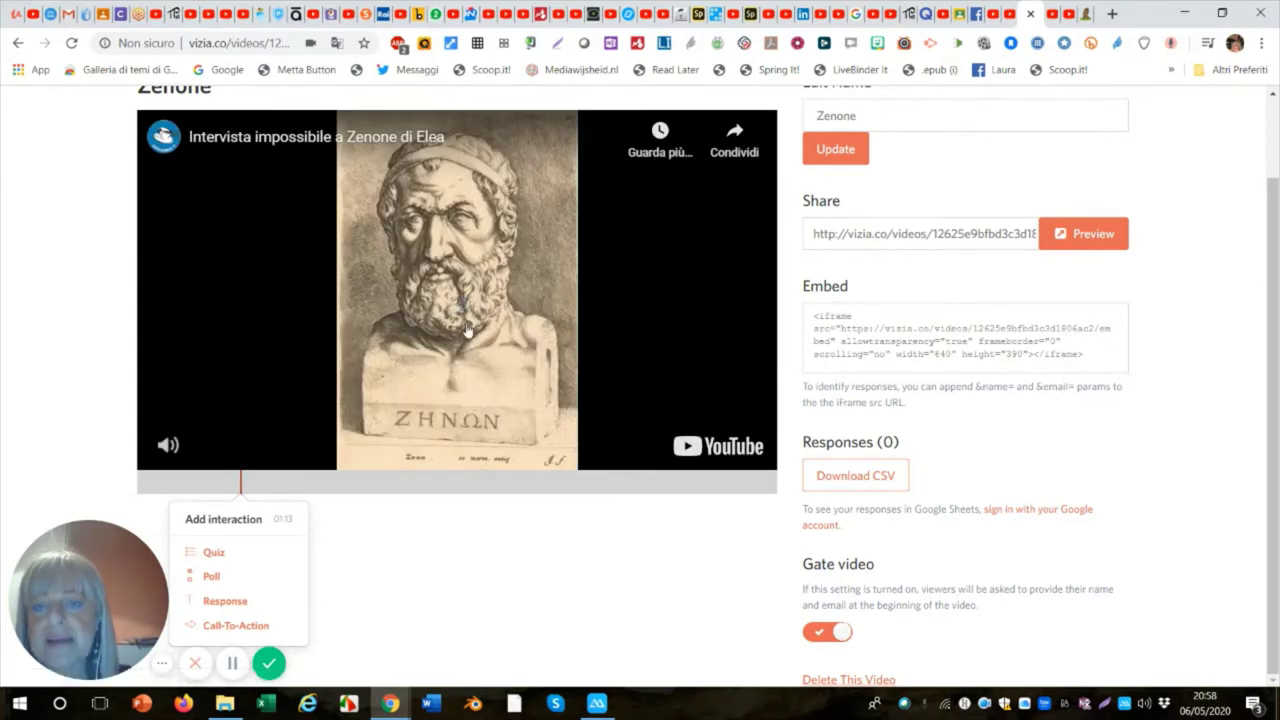
click(280, 350)
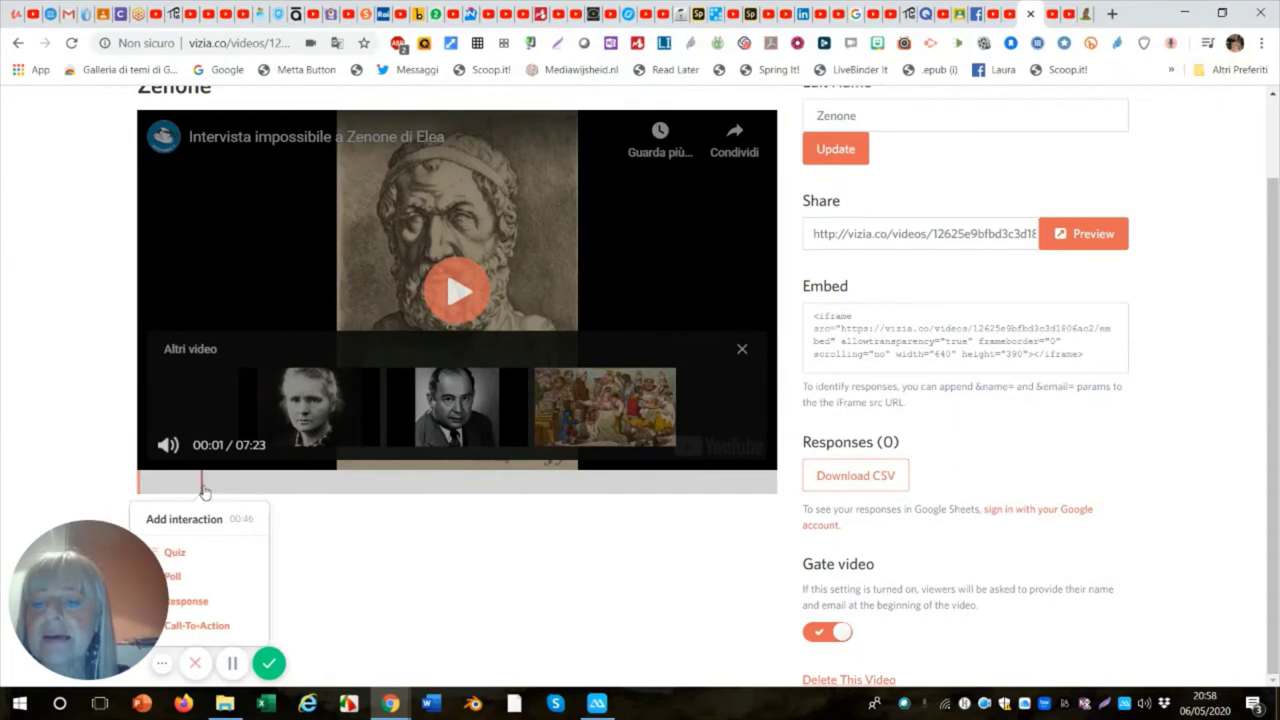
click(183, 484)
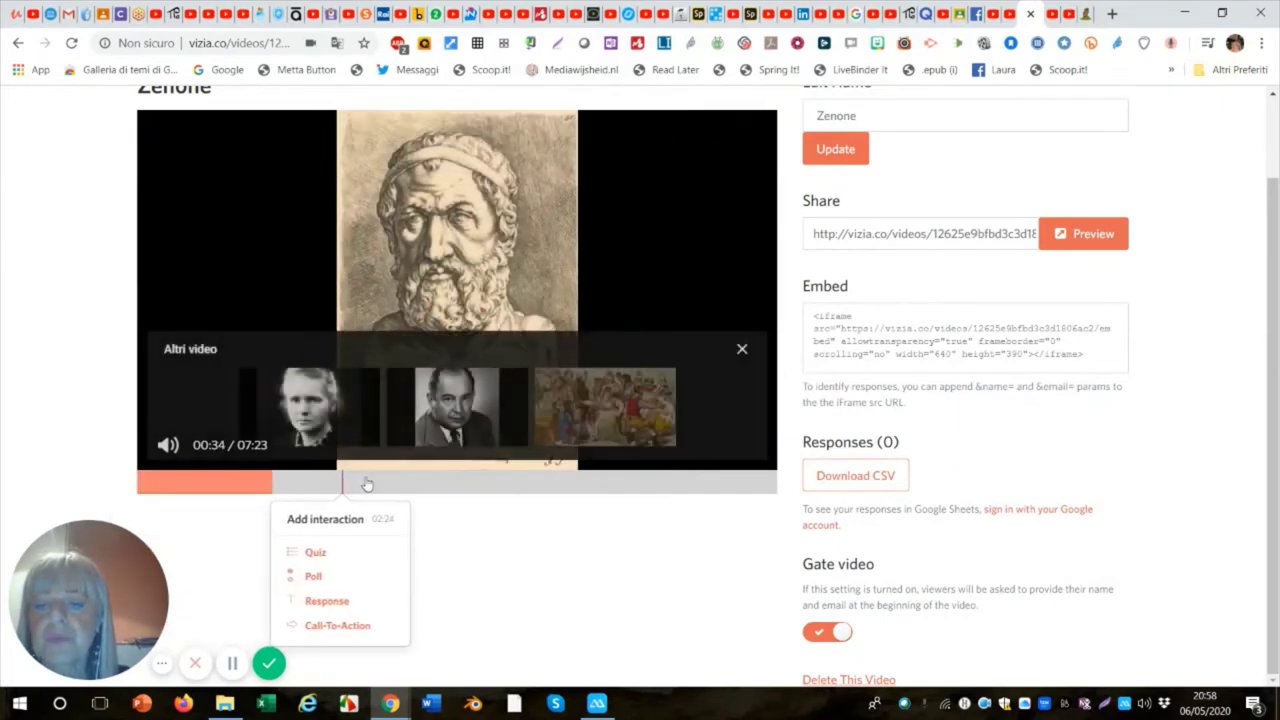
click(437, 485)
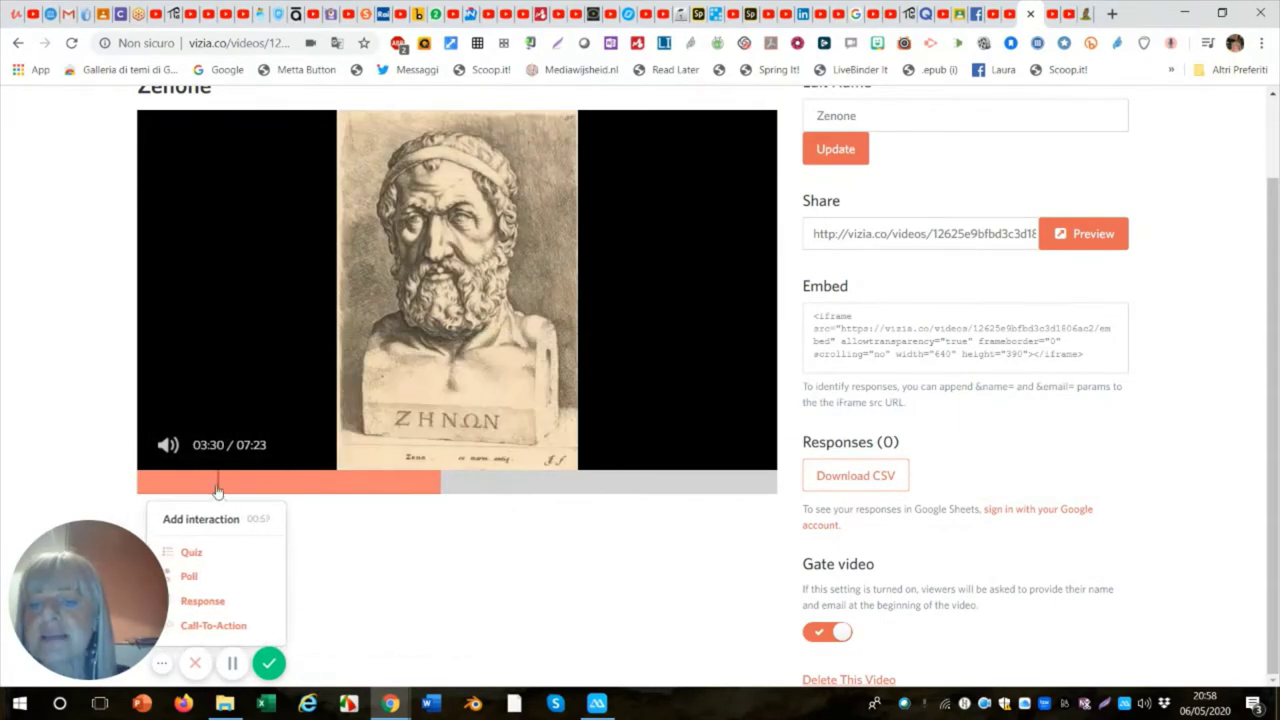
click(246, 377)
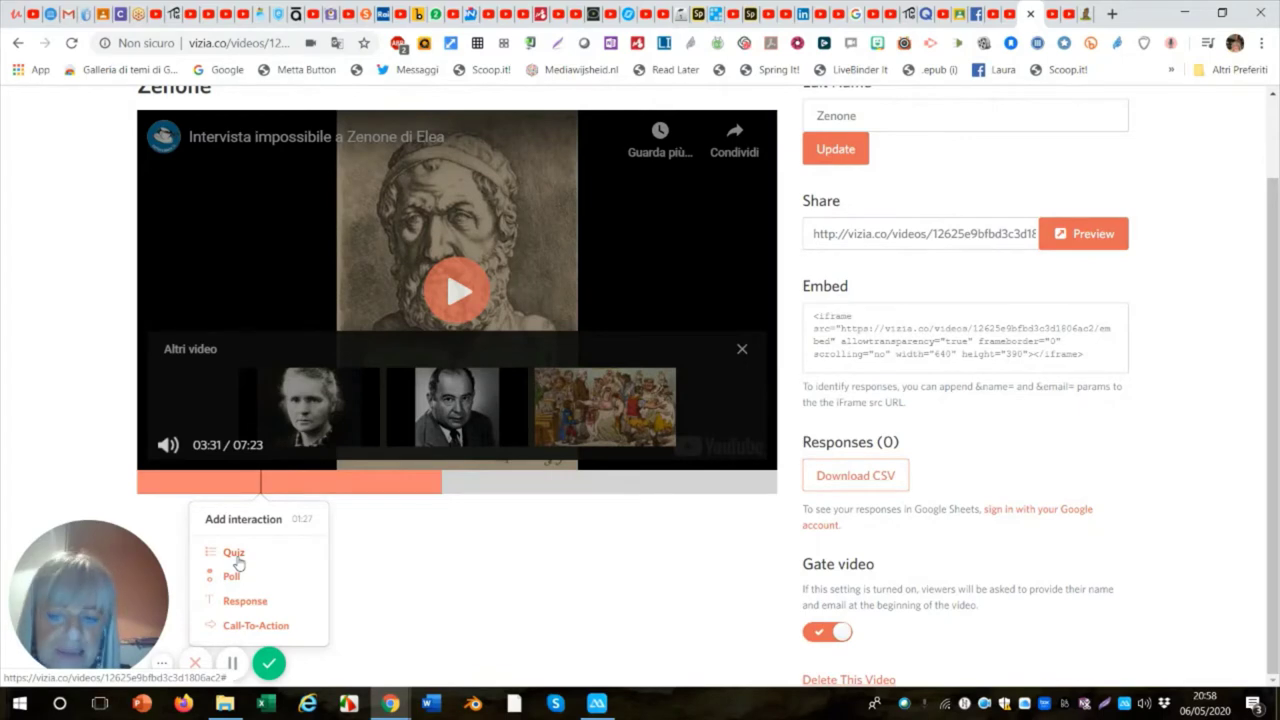
Add a Quiz interaction at this point and place the cursor in its question field.
click(236, 554)
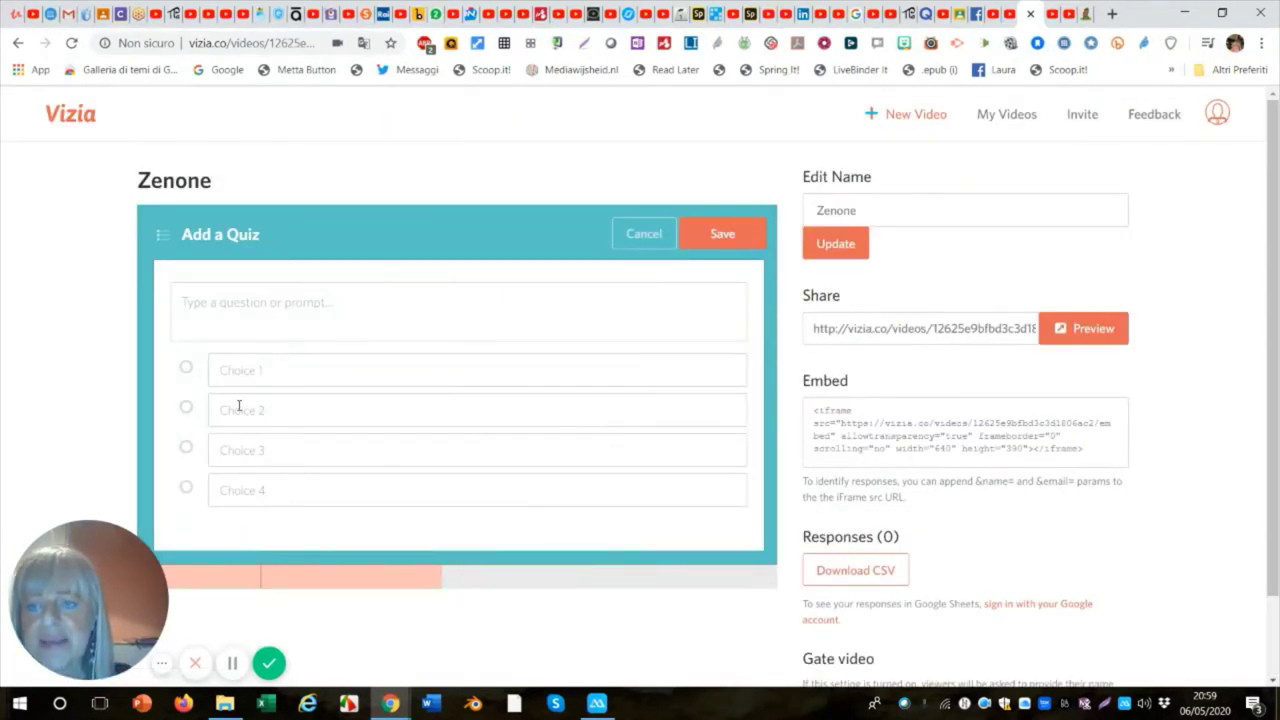
click(205, 303)
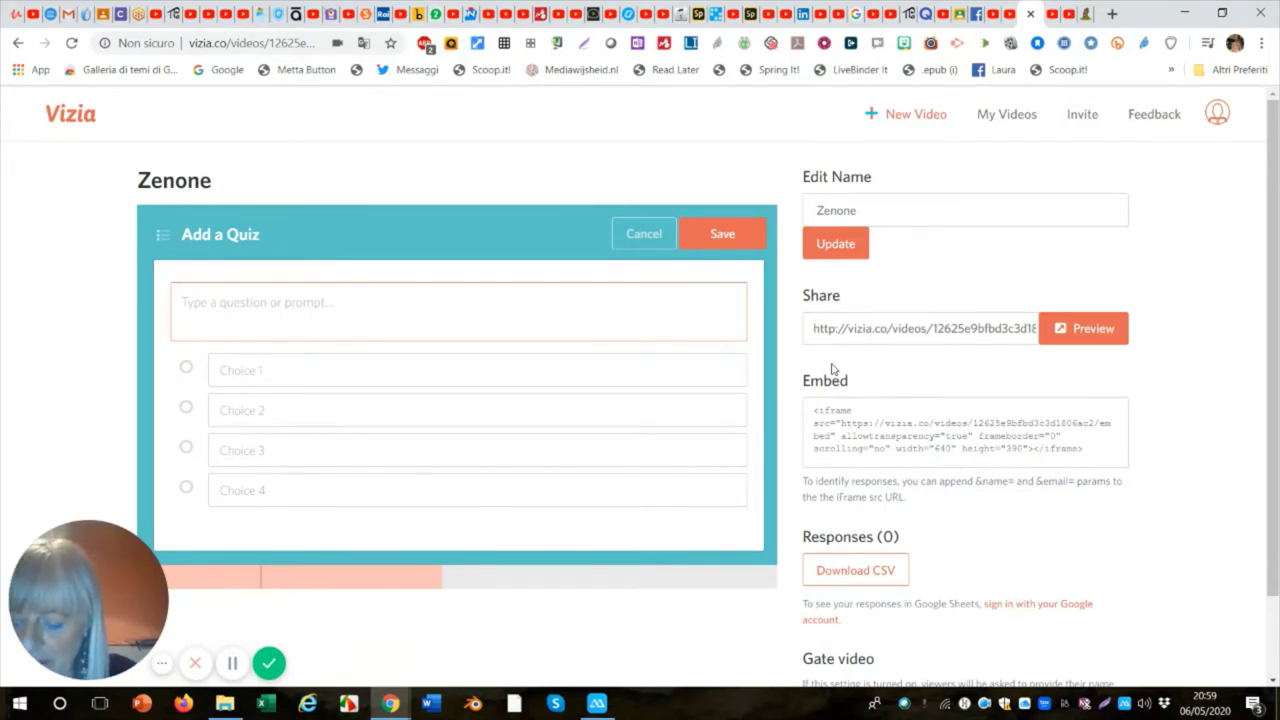
Type the quiz question 'Quando è nato Zenone', correcting the misspellings 'Quandi' and 'nao'.
text(Q)
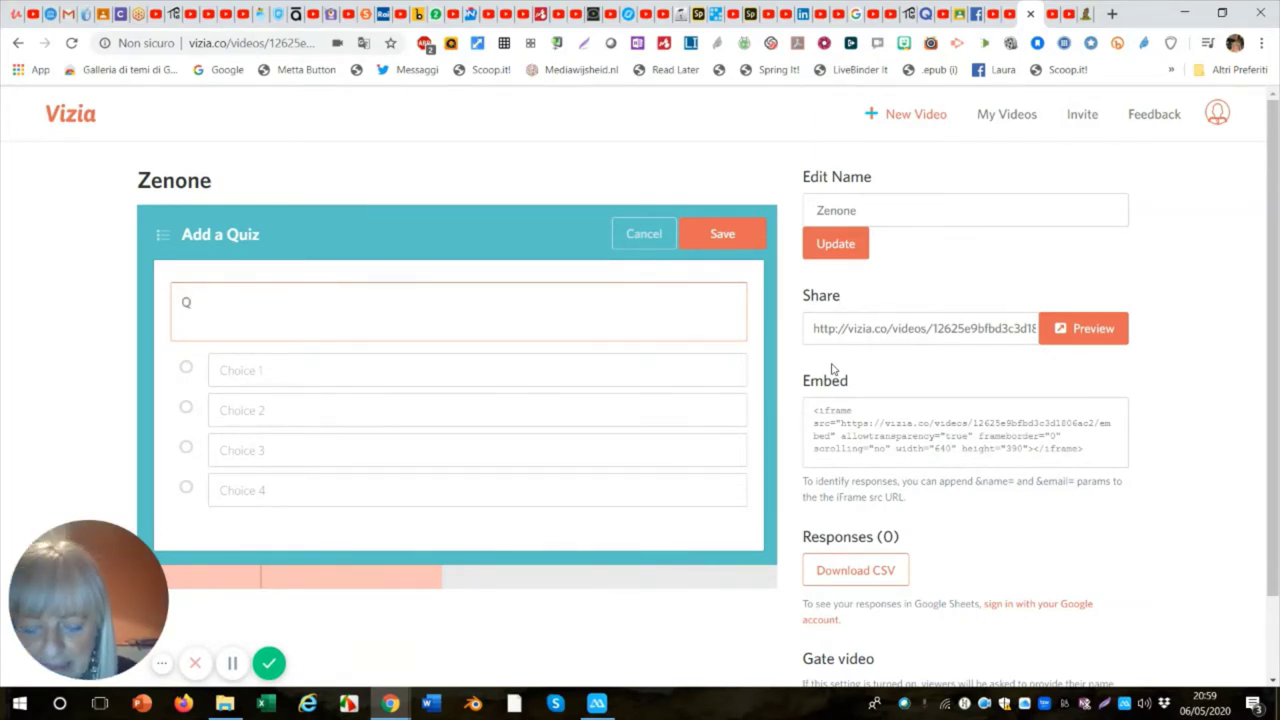
text(uan)
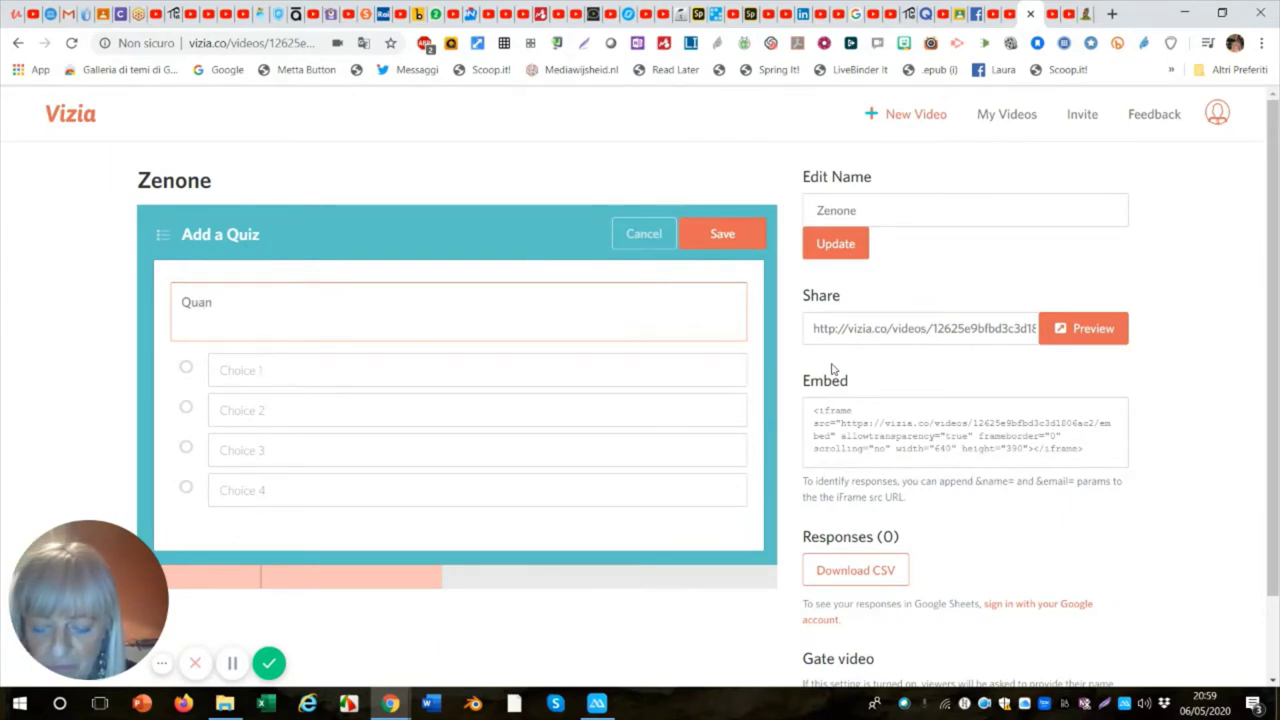
text(di)
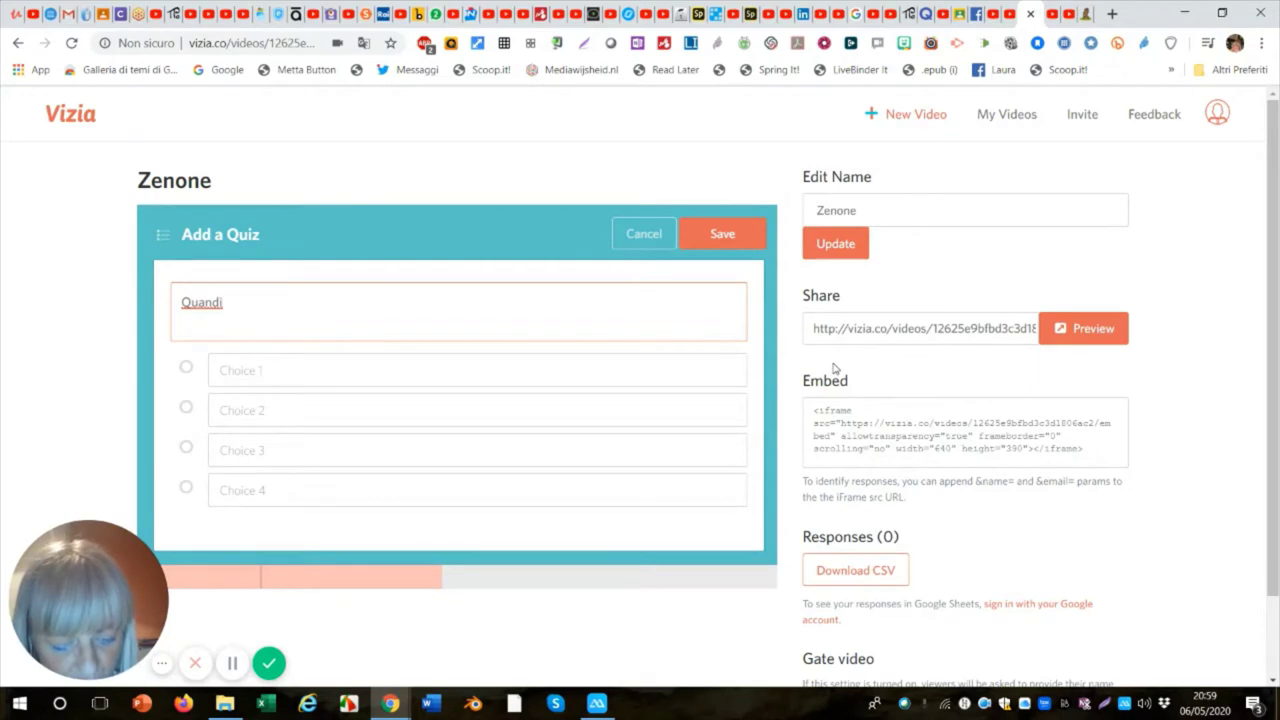
key(BackSpace)
text(o)
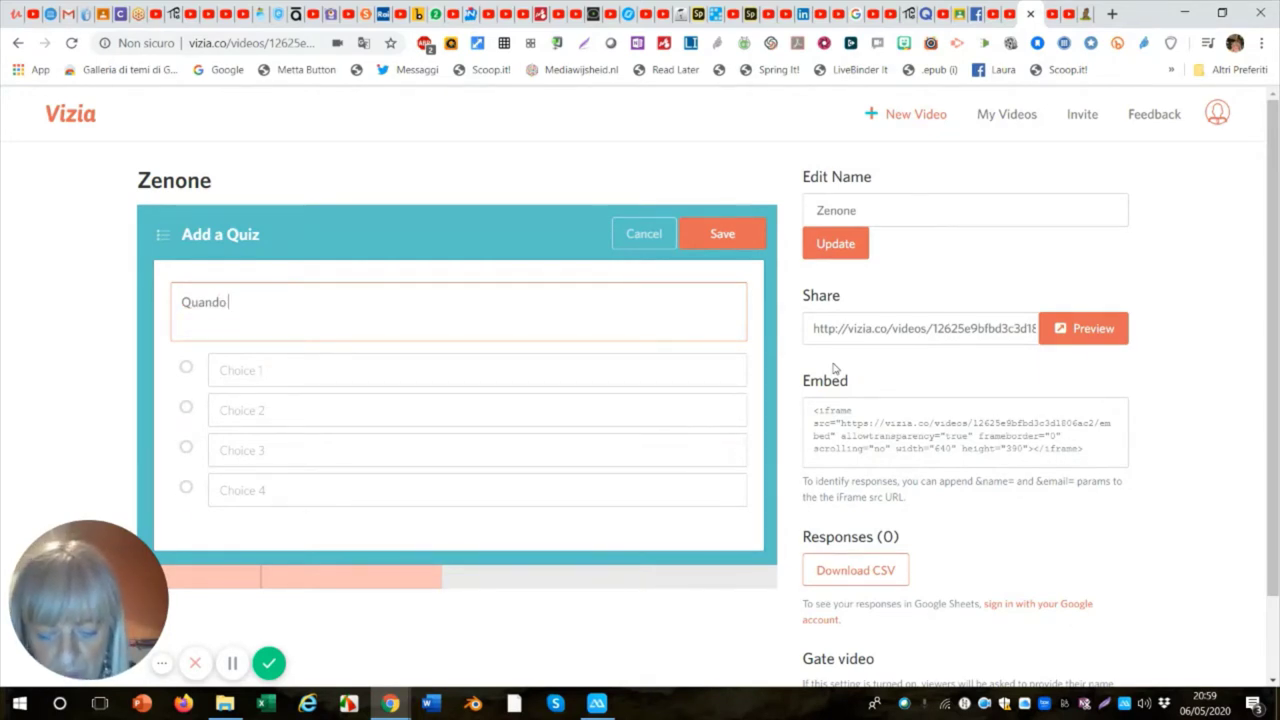
text( è n)
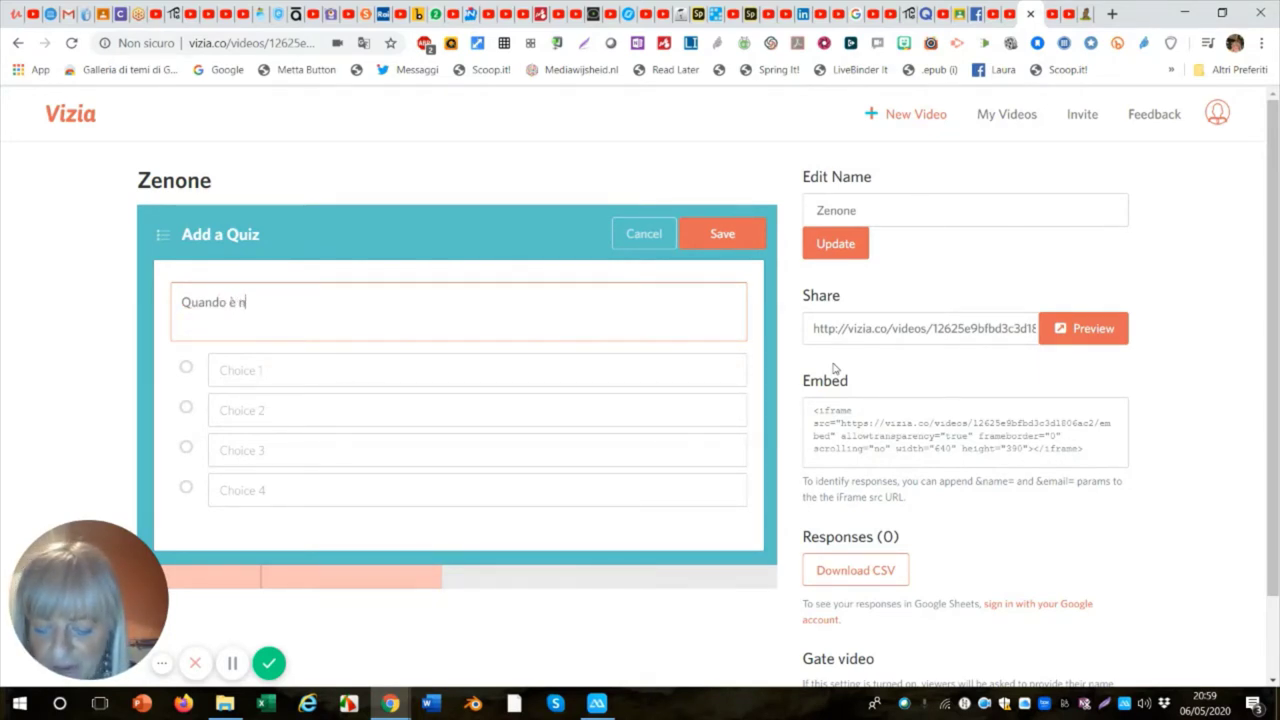
text(ao)
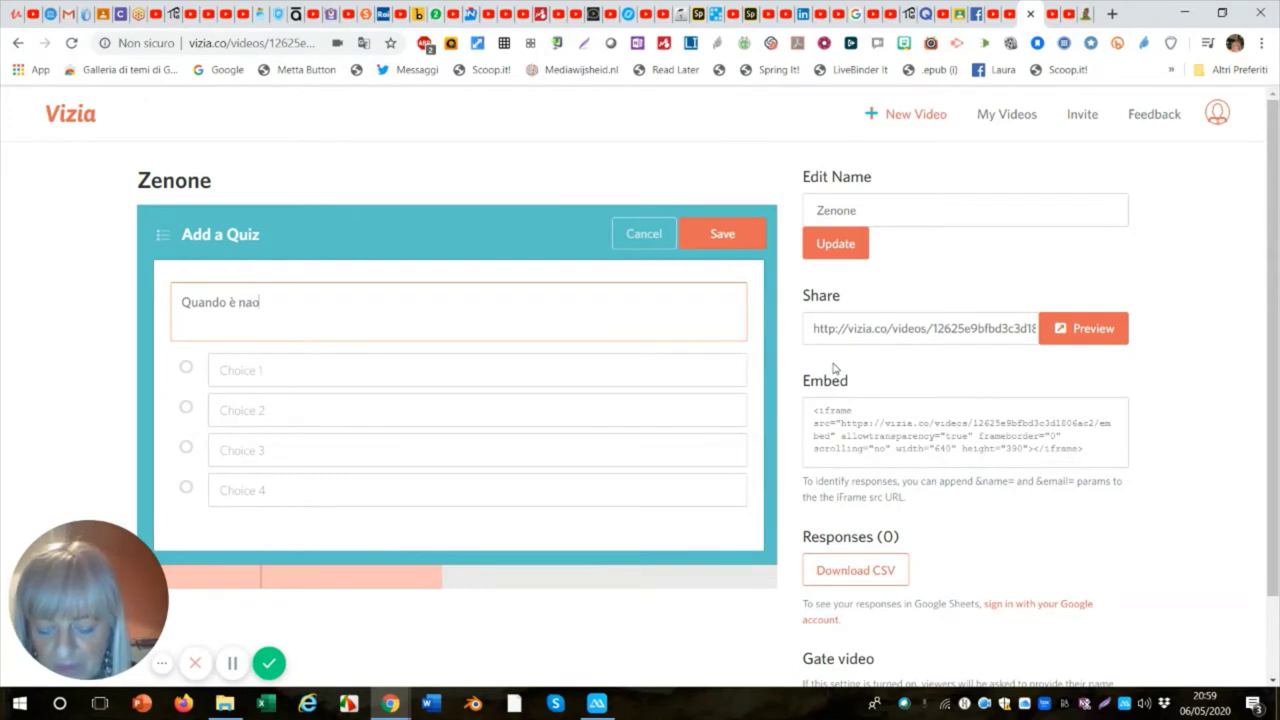
text( Ze)
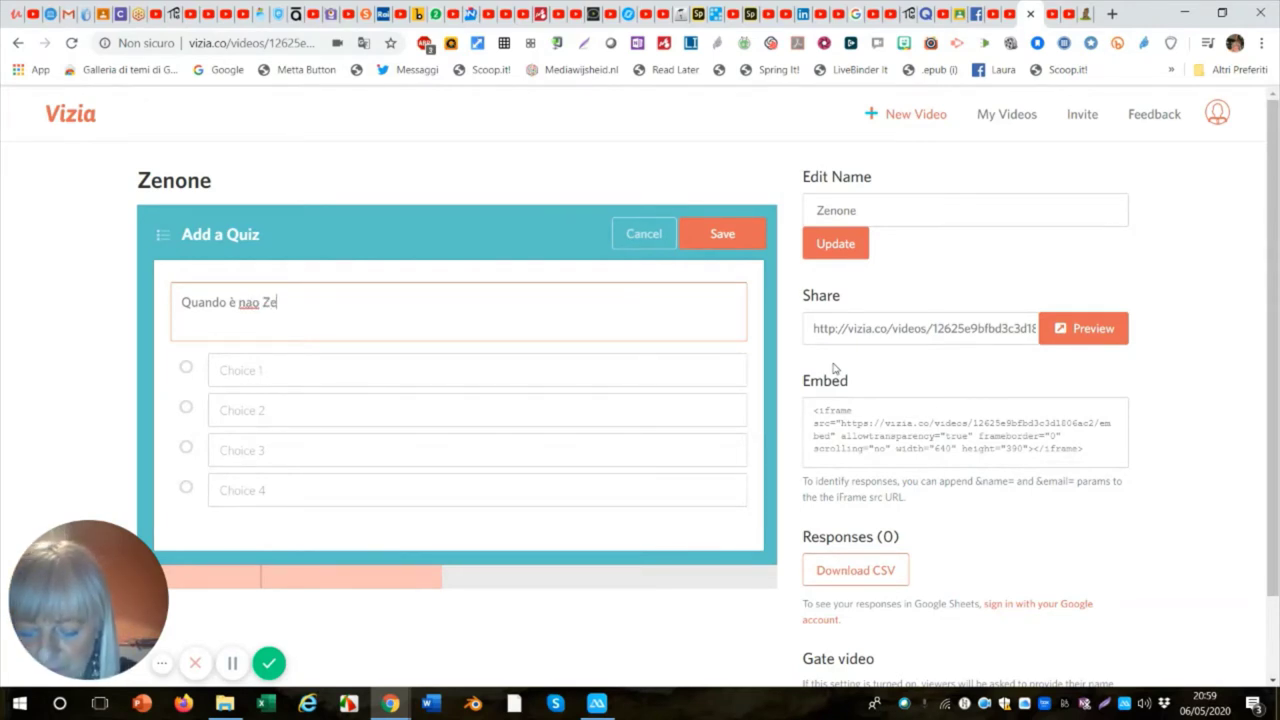
text(none)
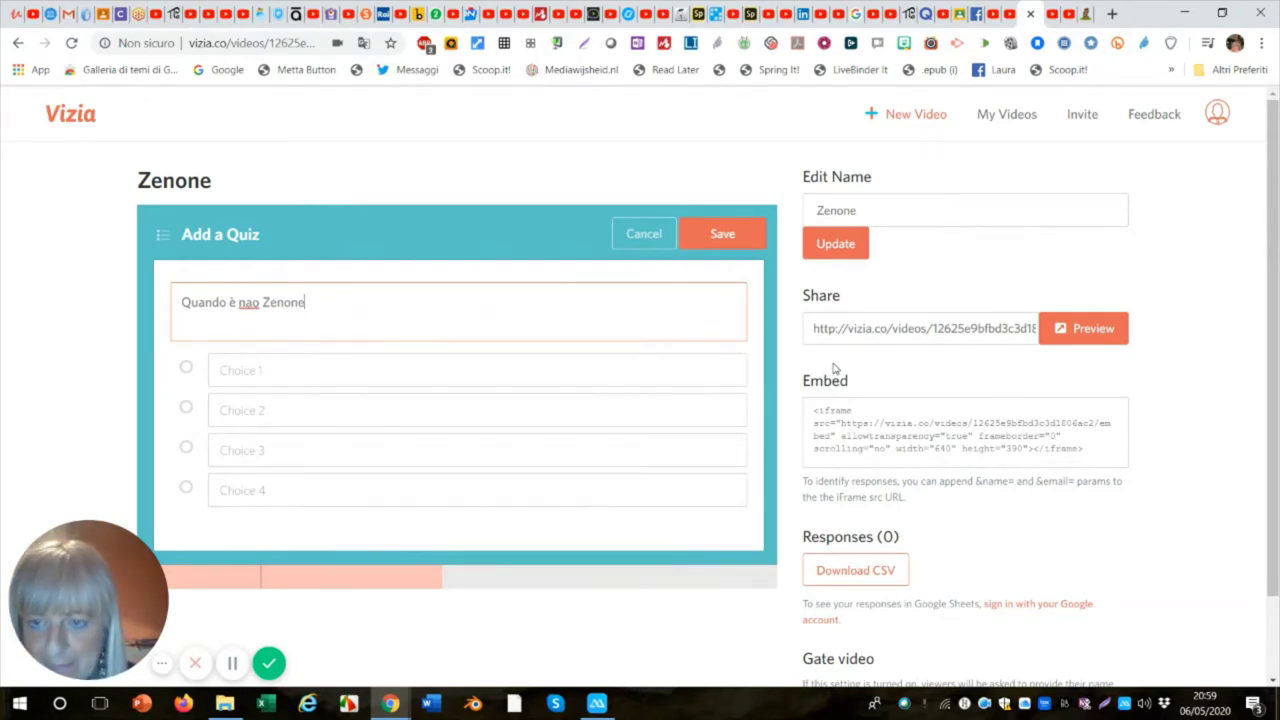
click(251, 304)
text(r)
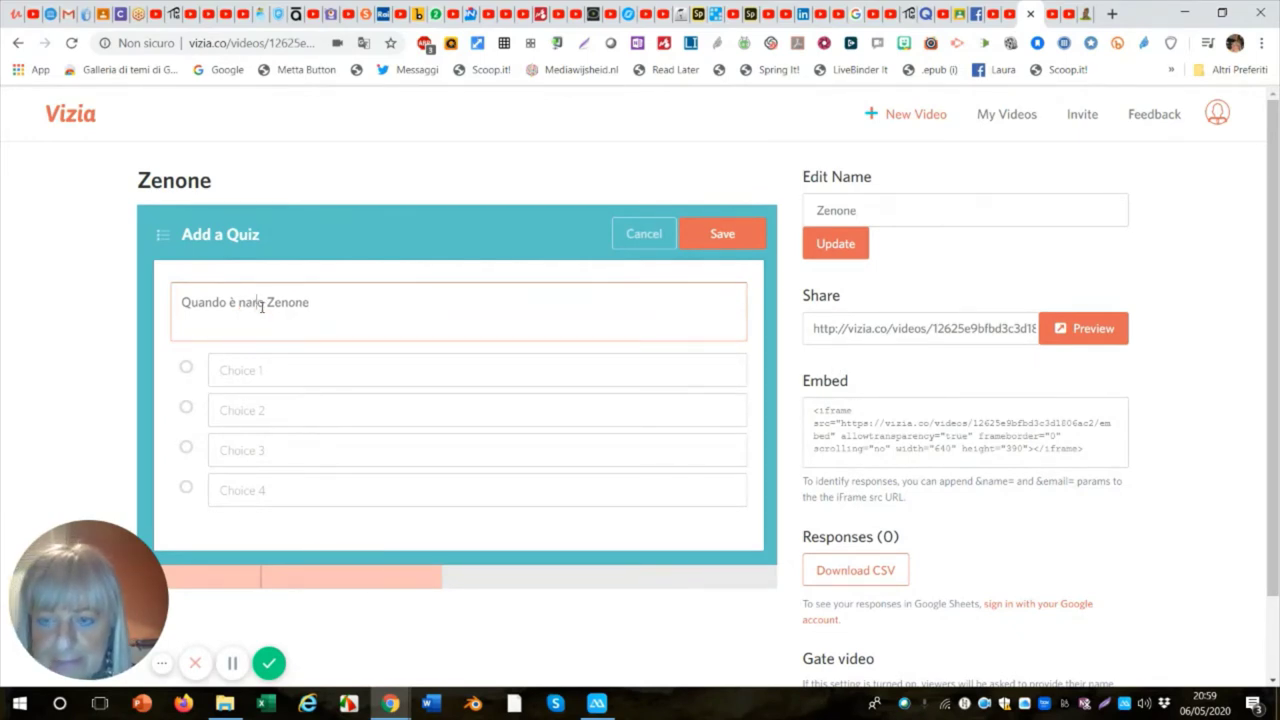
key(BackSpace)
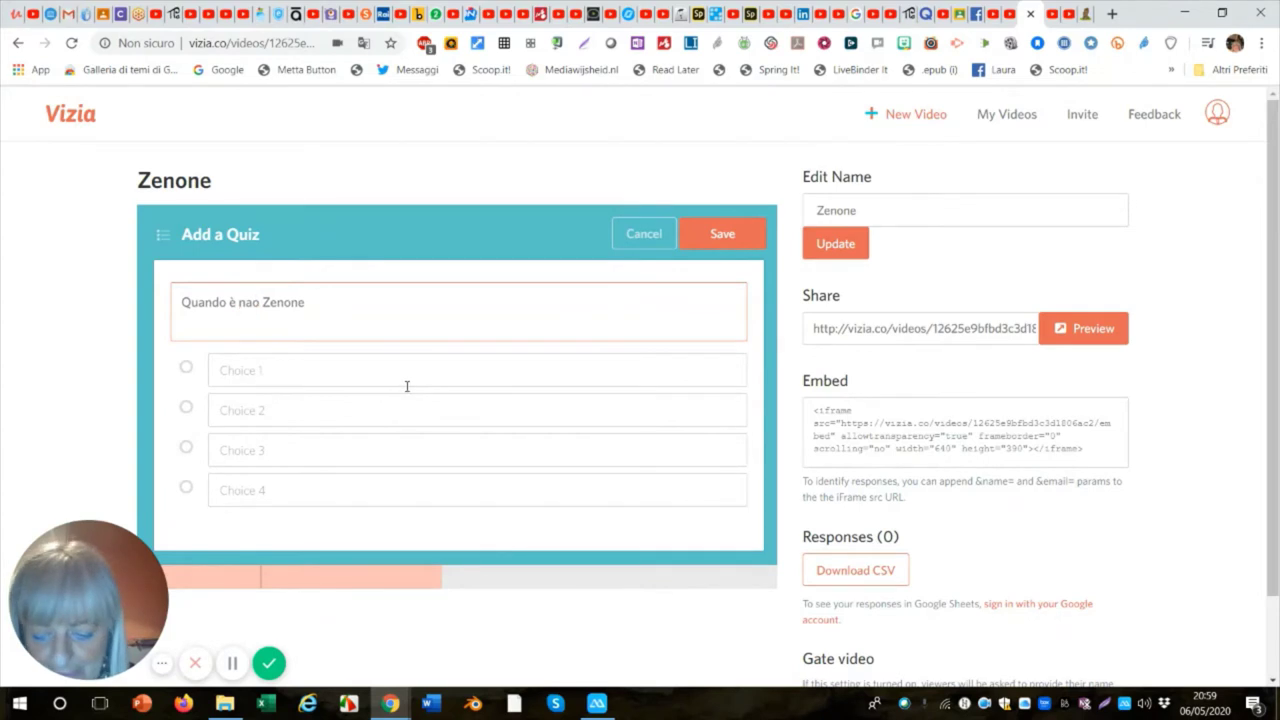
text(t)
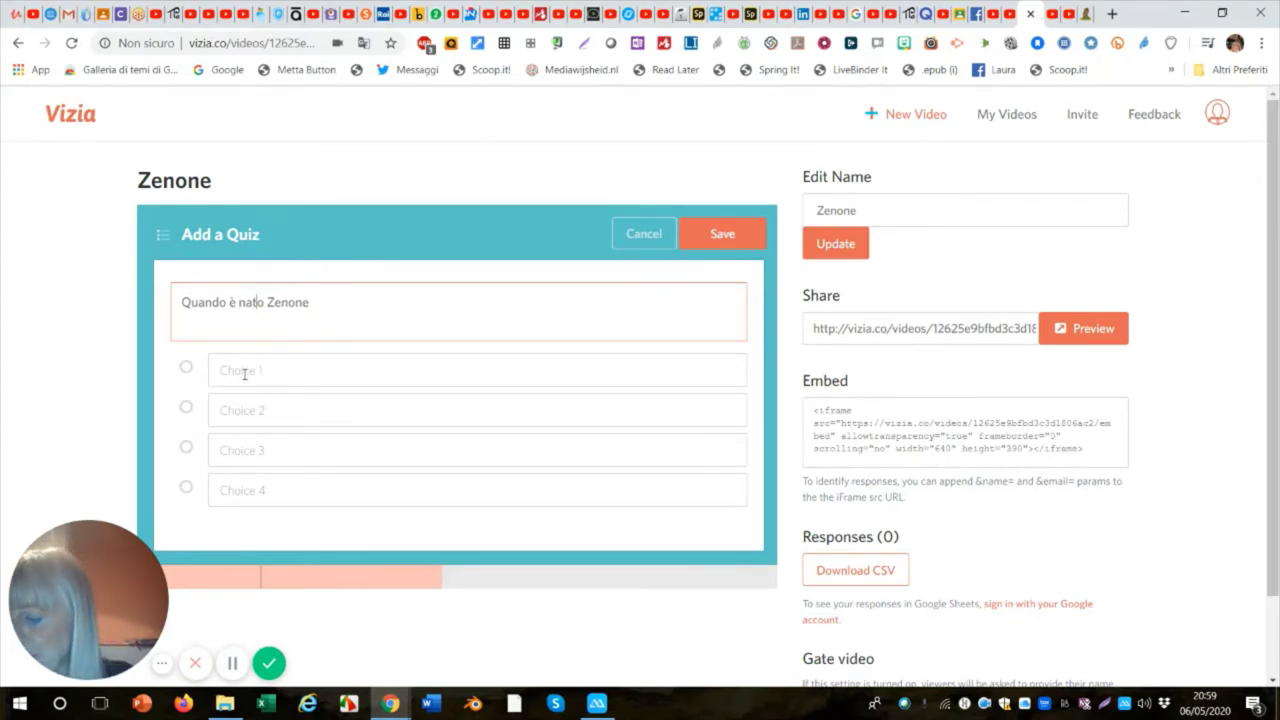
Enter '490 circa ad Elea' as the first quiz answer choice.
click(244, 374)
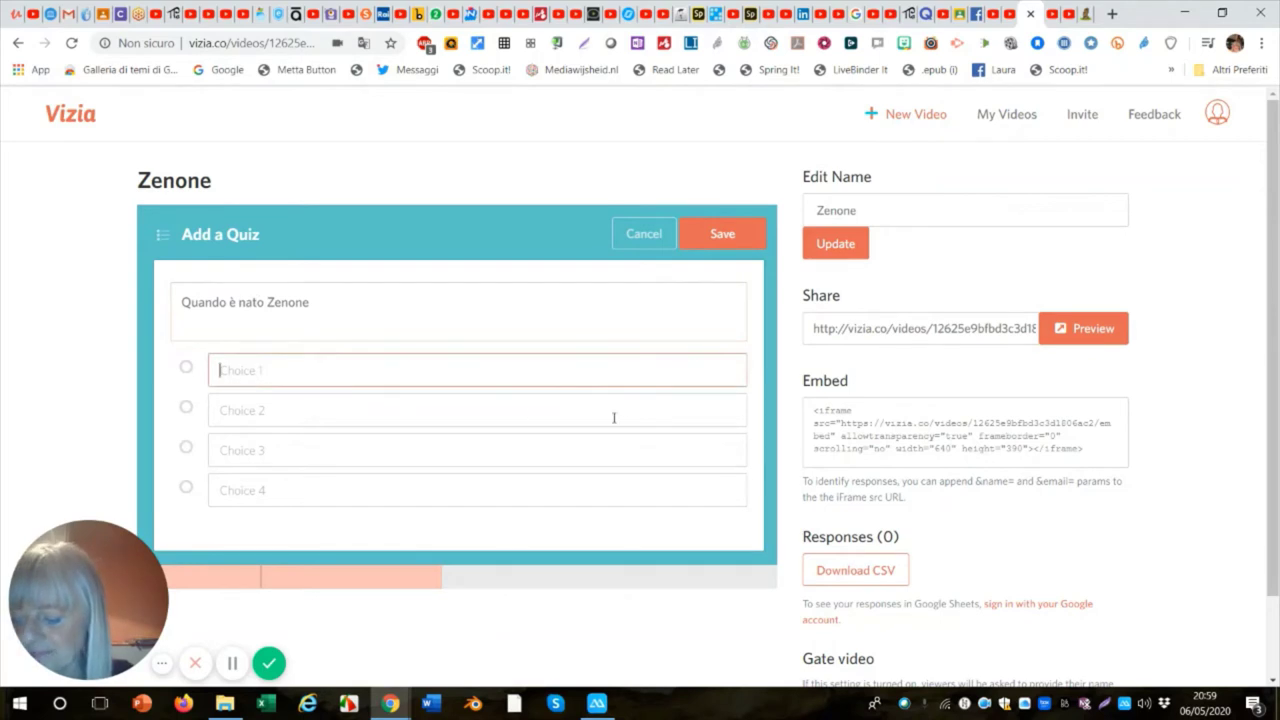
text(4)
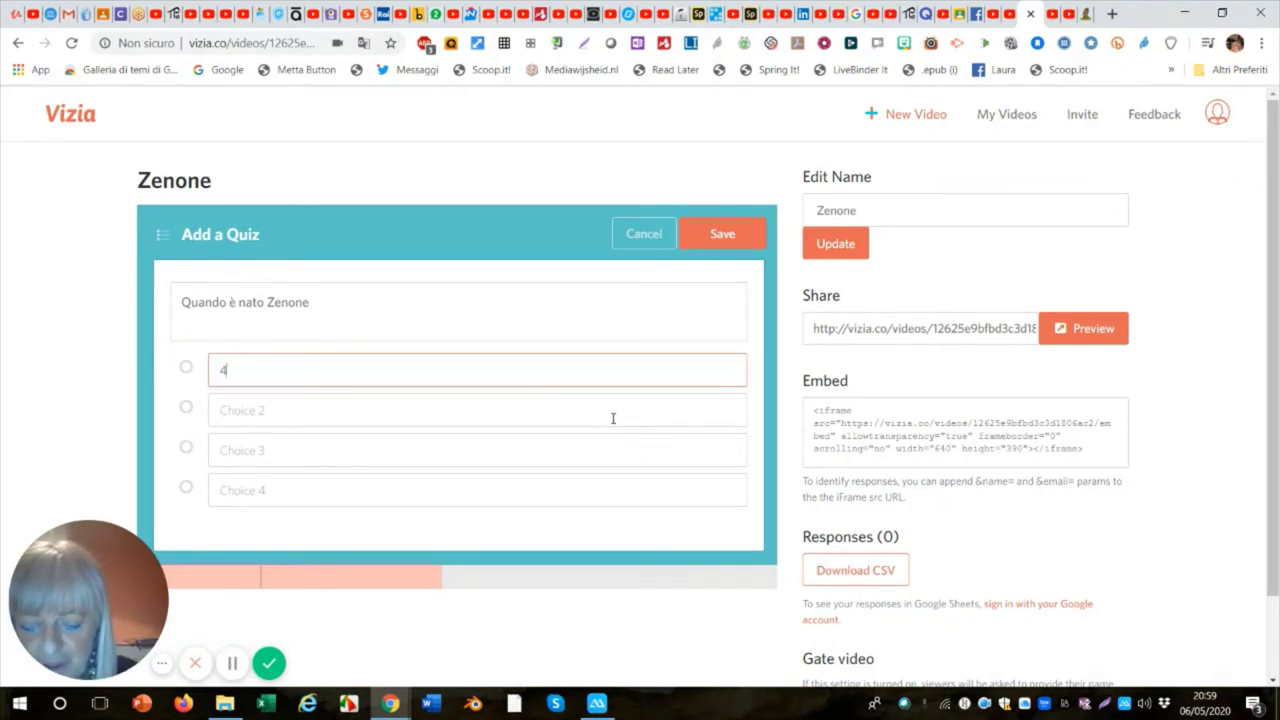
text(90)
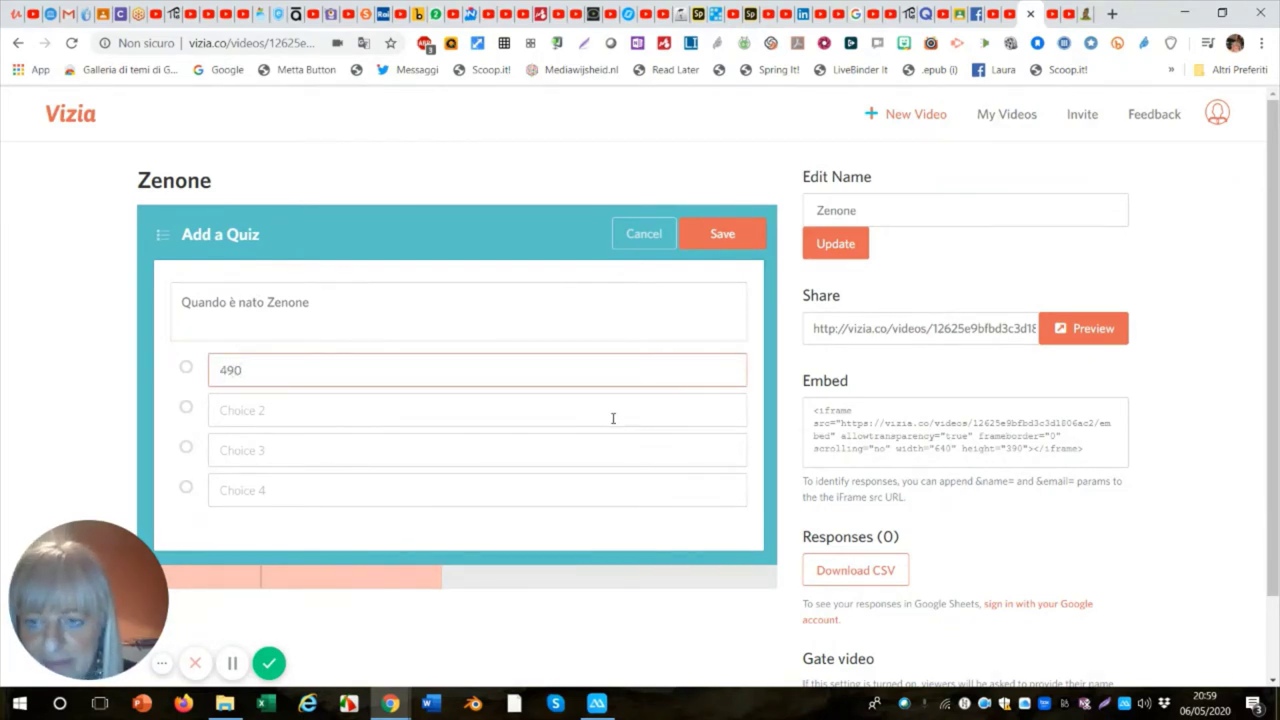
text( circ)
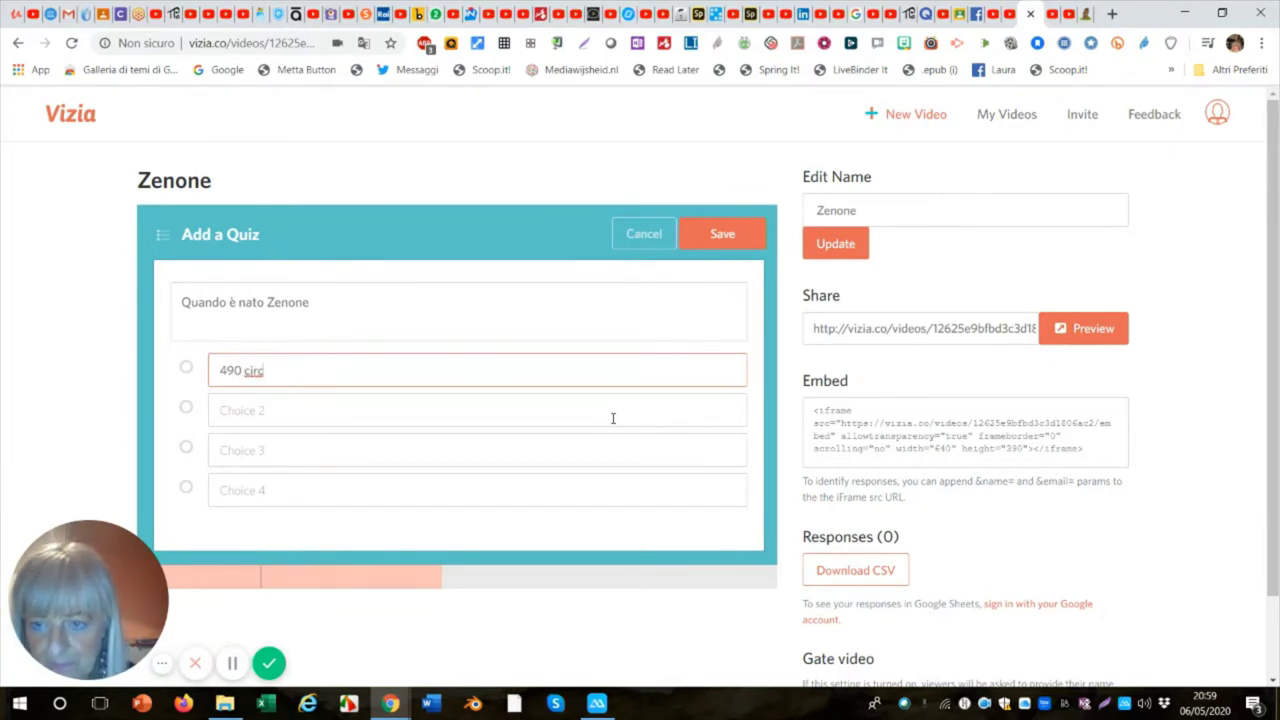
text(a a)
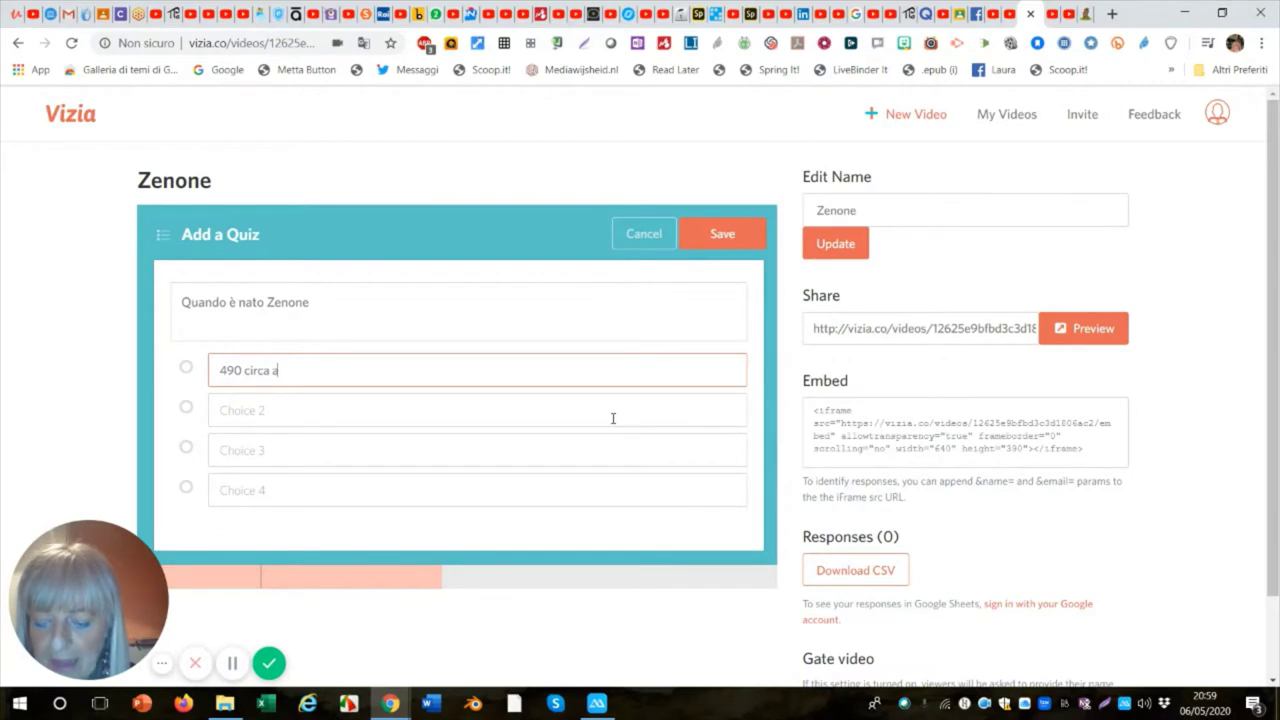
text(d)
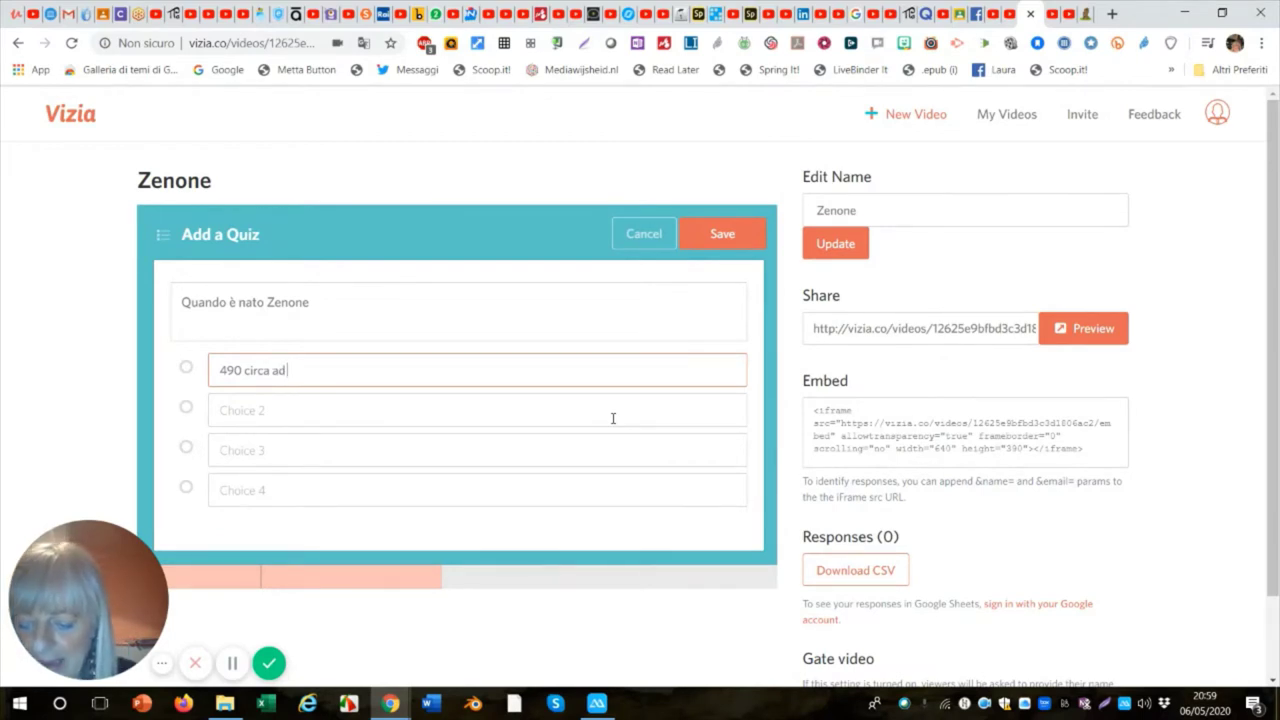
text( Elea)
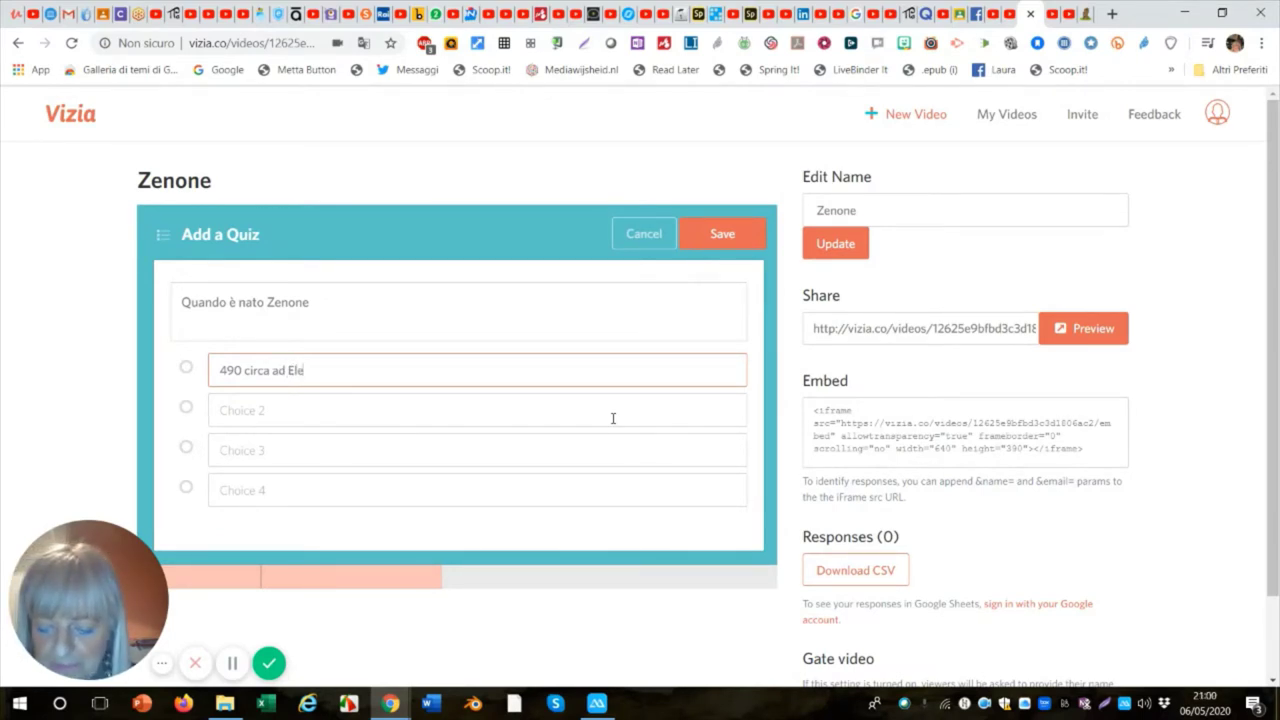
click(249, 412)
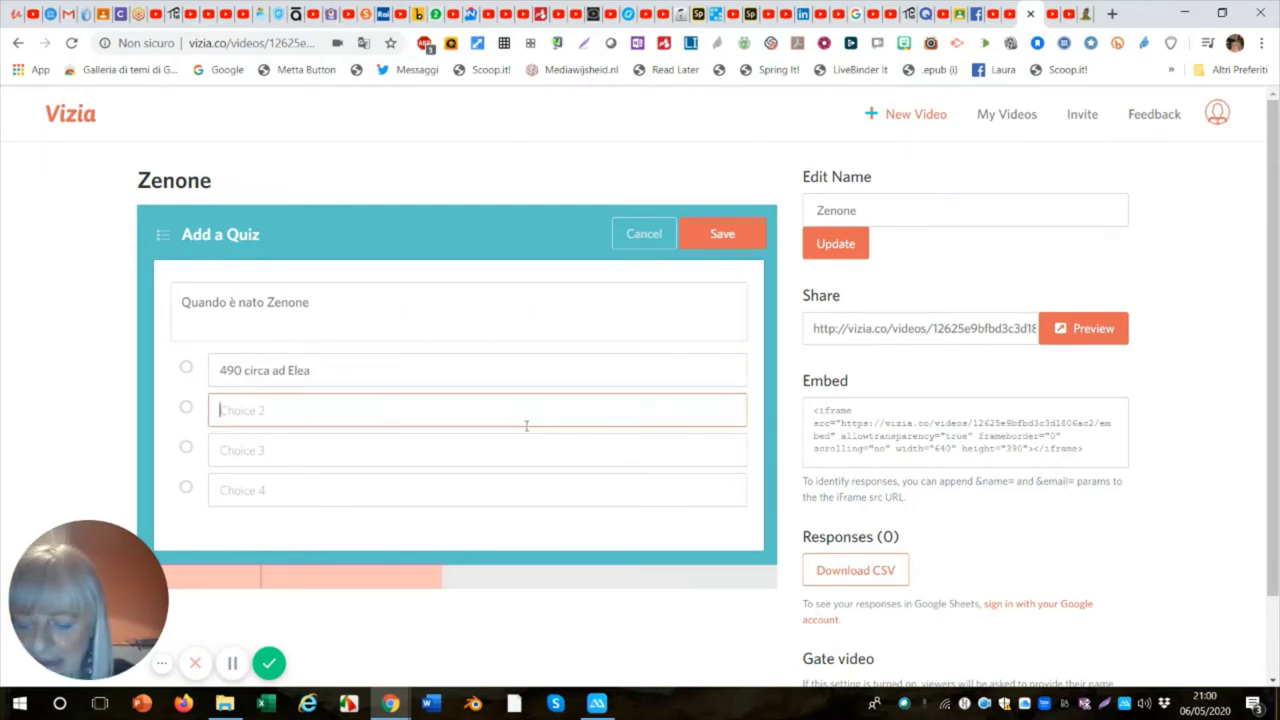
Add 'a.c' to the first answer and complete the second as '470 a.c ad Elea'.
text(4)
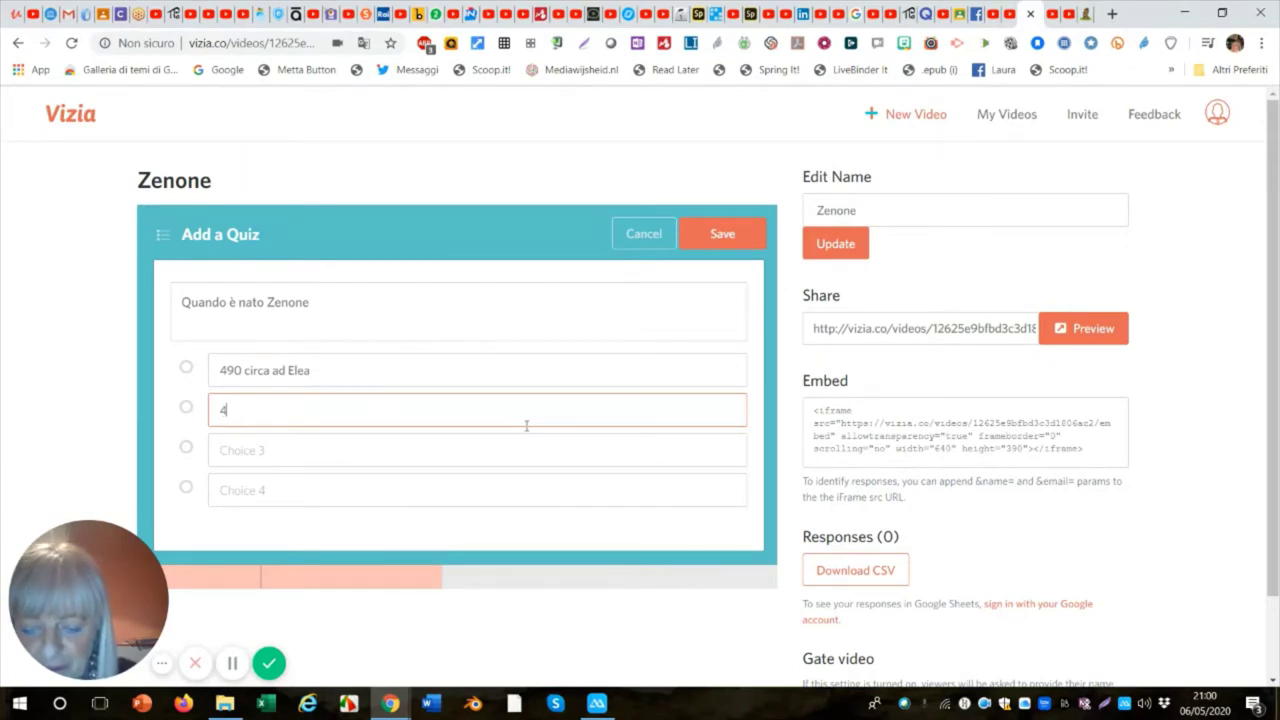
text(70)
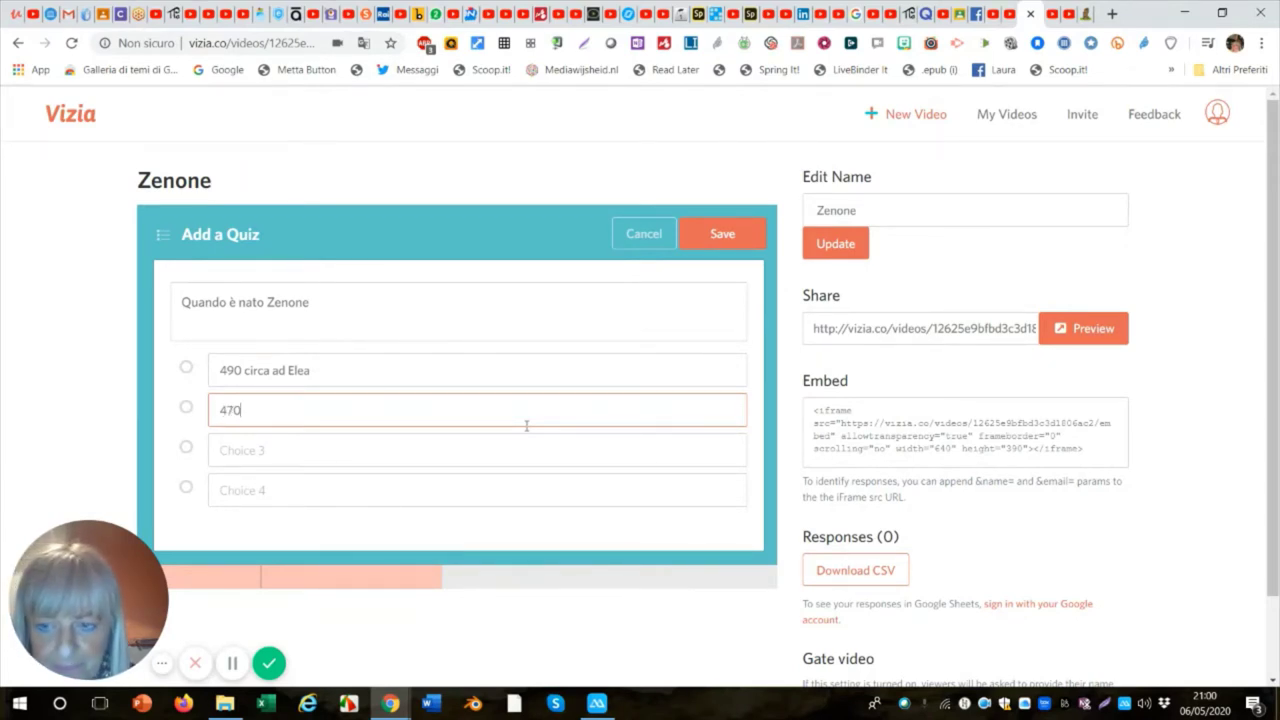
click(244, 371)
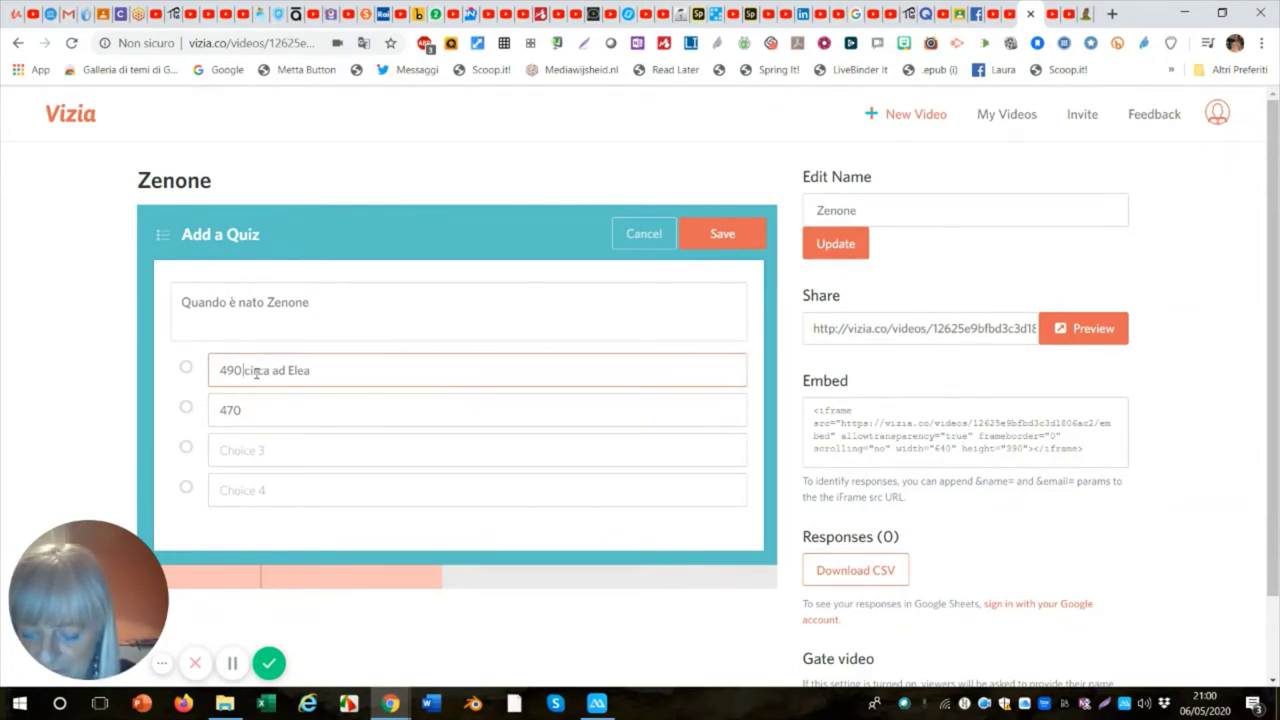
text(a.)
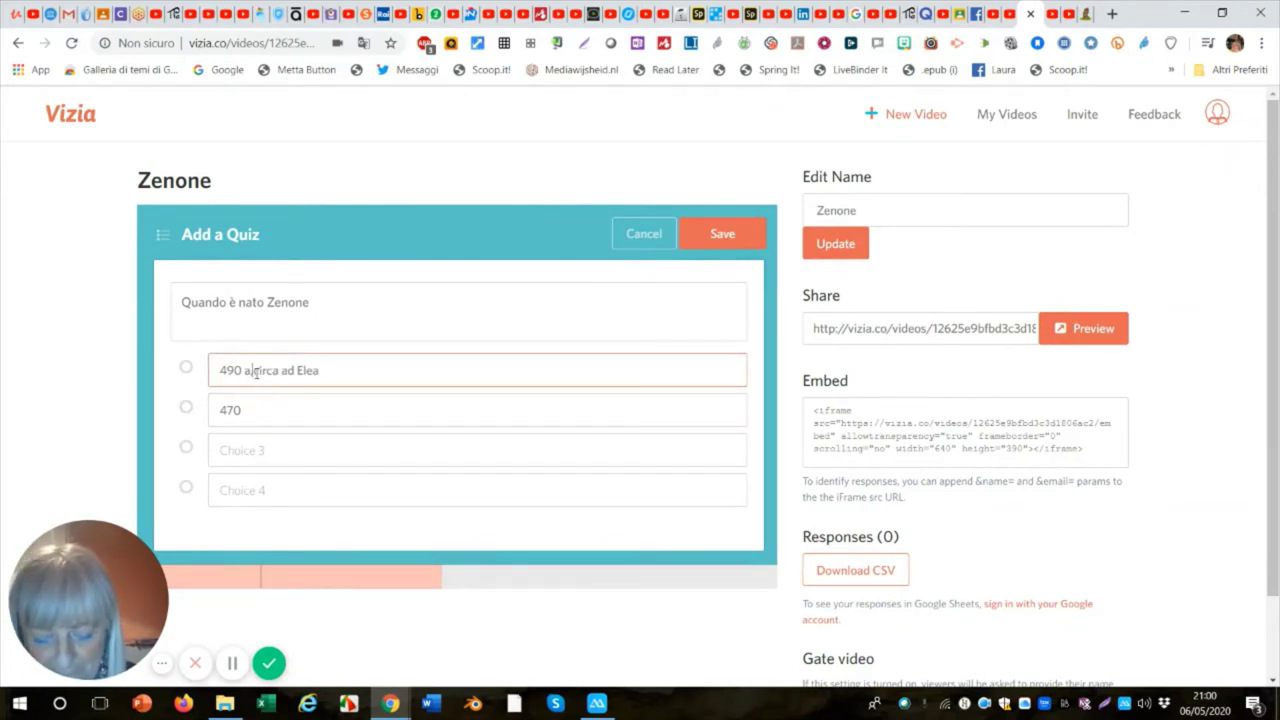
text(C)
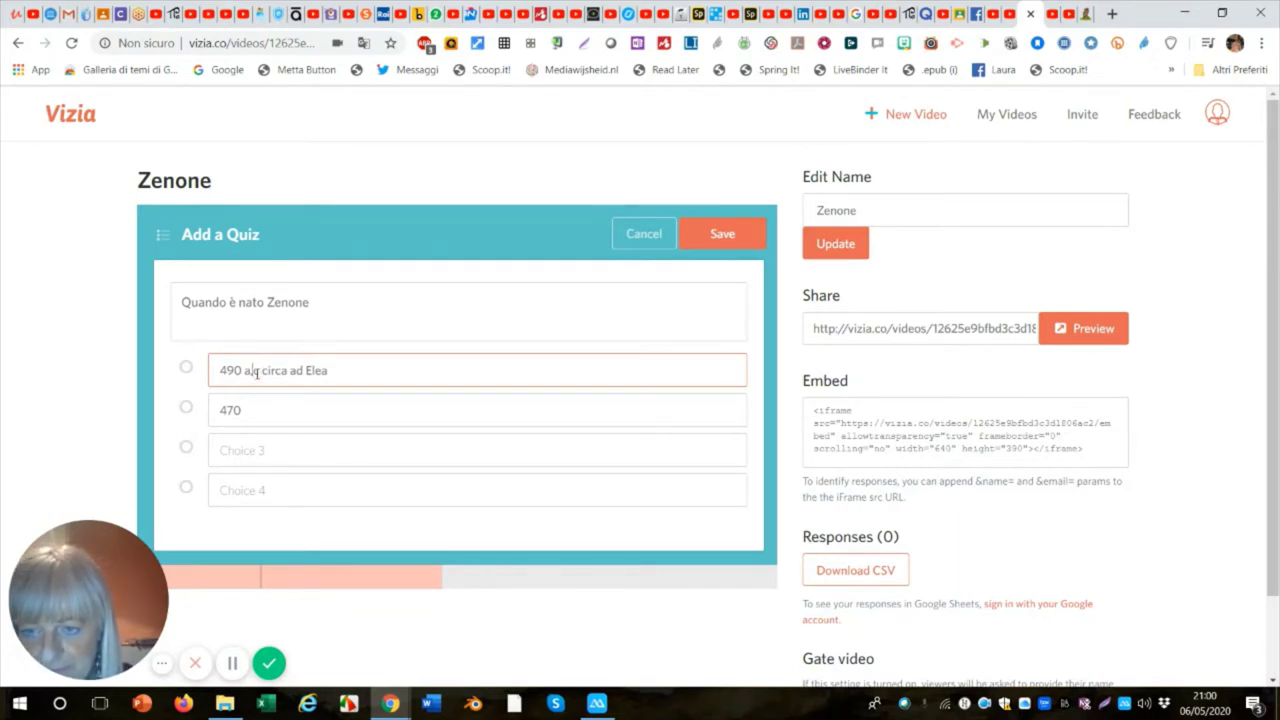
key(BackSpace)
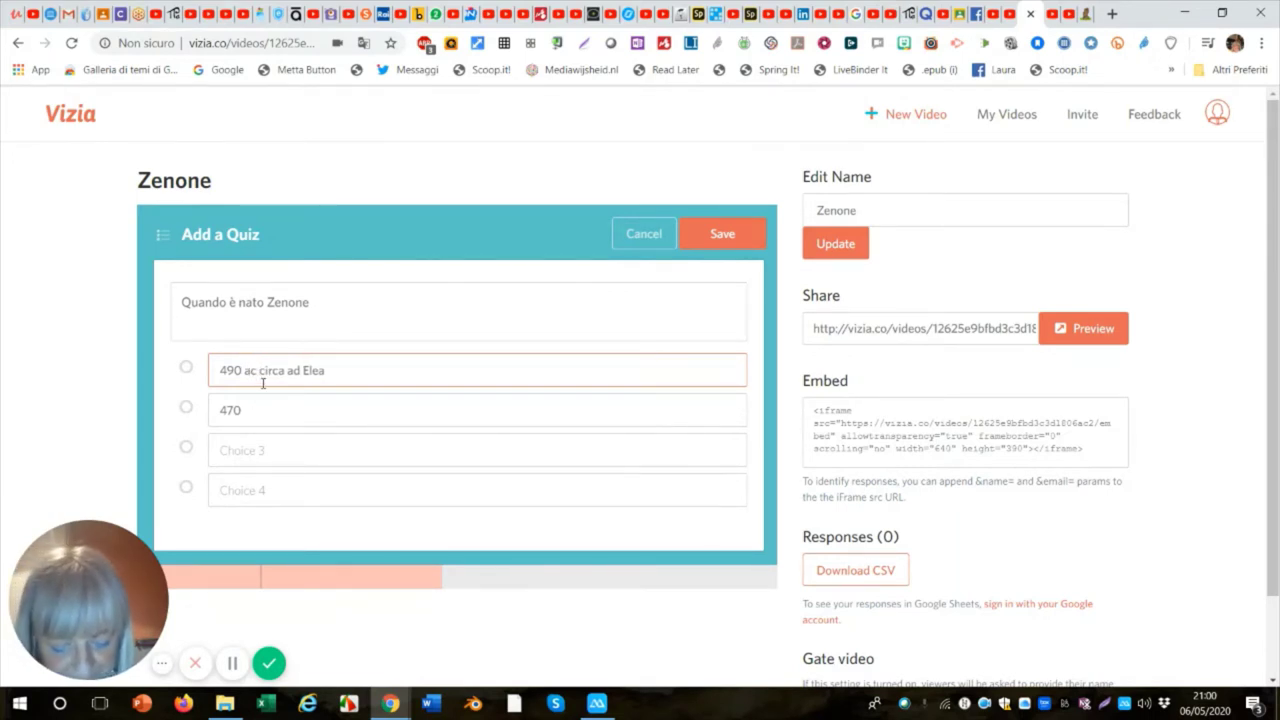
text(,)
click(256, 413)
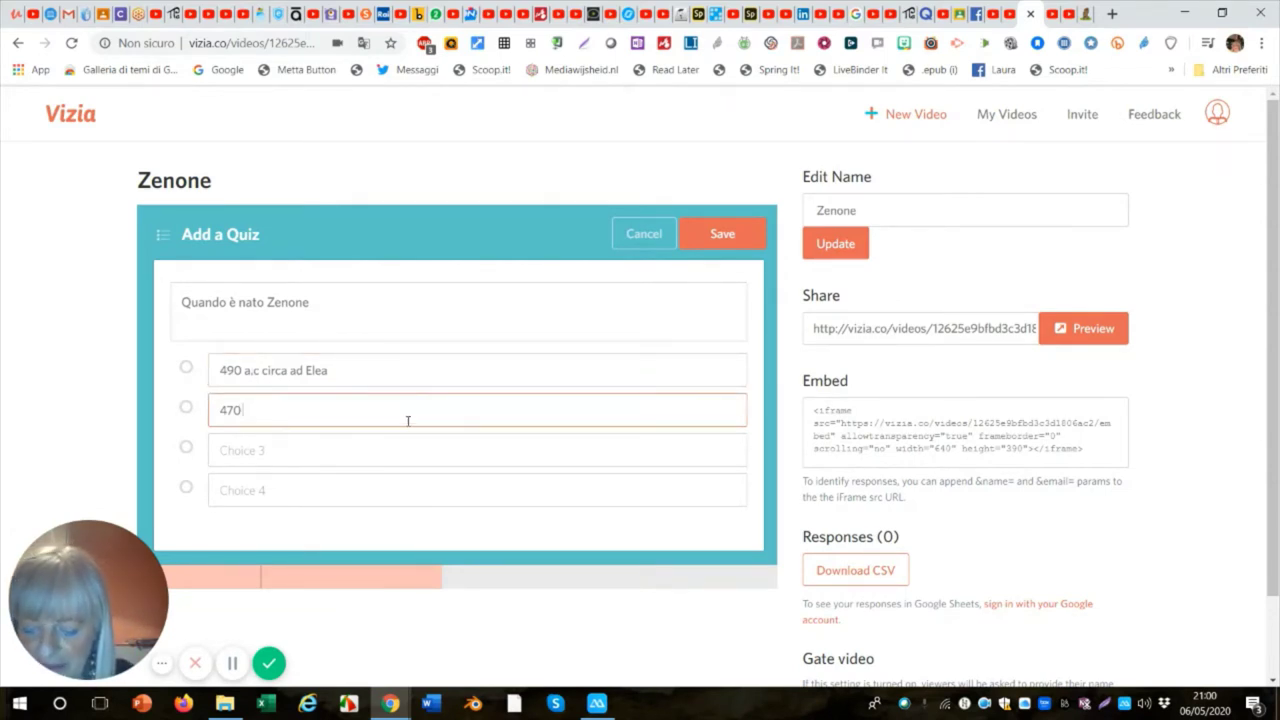
text(a)
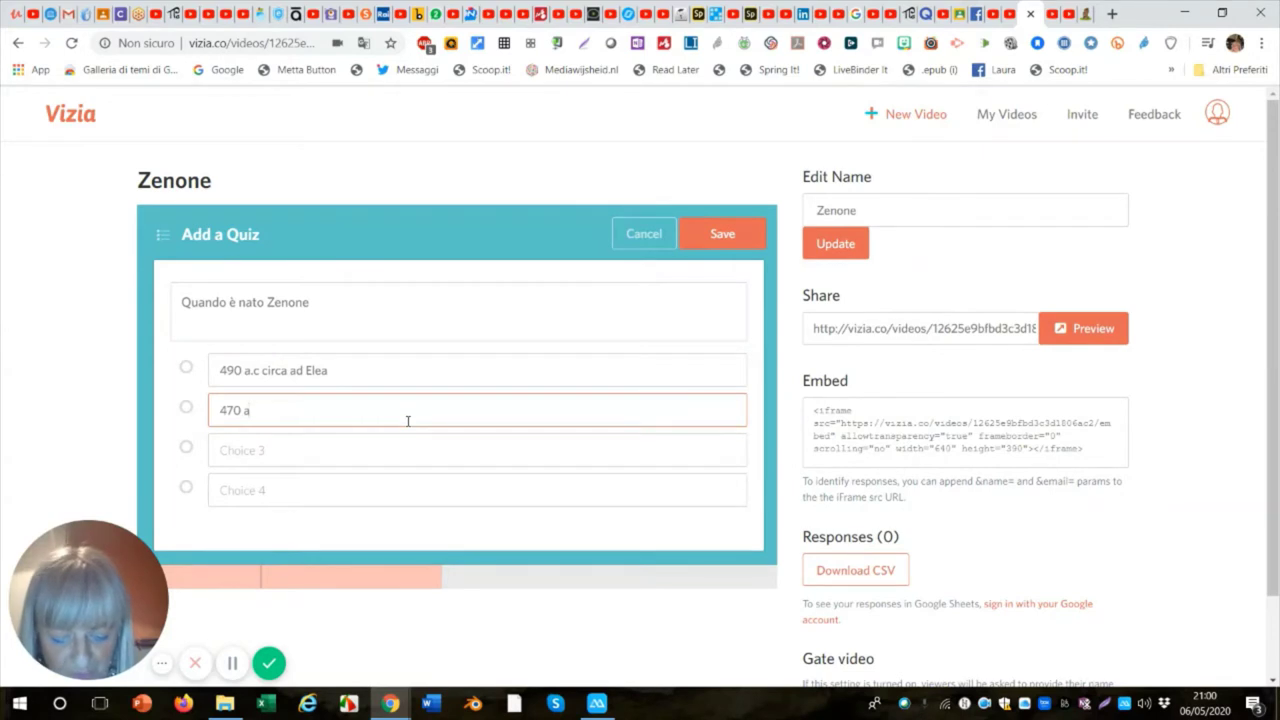
text(.c)
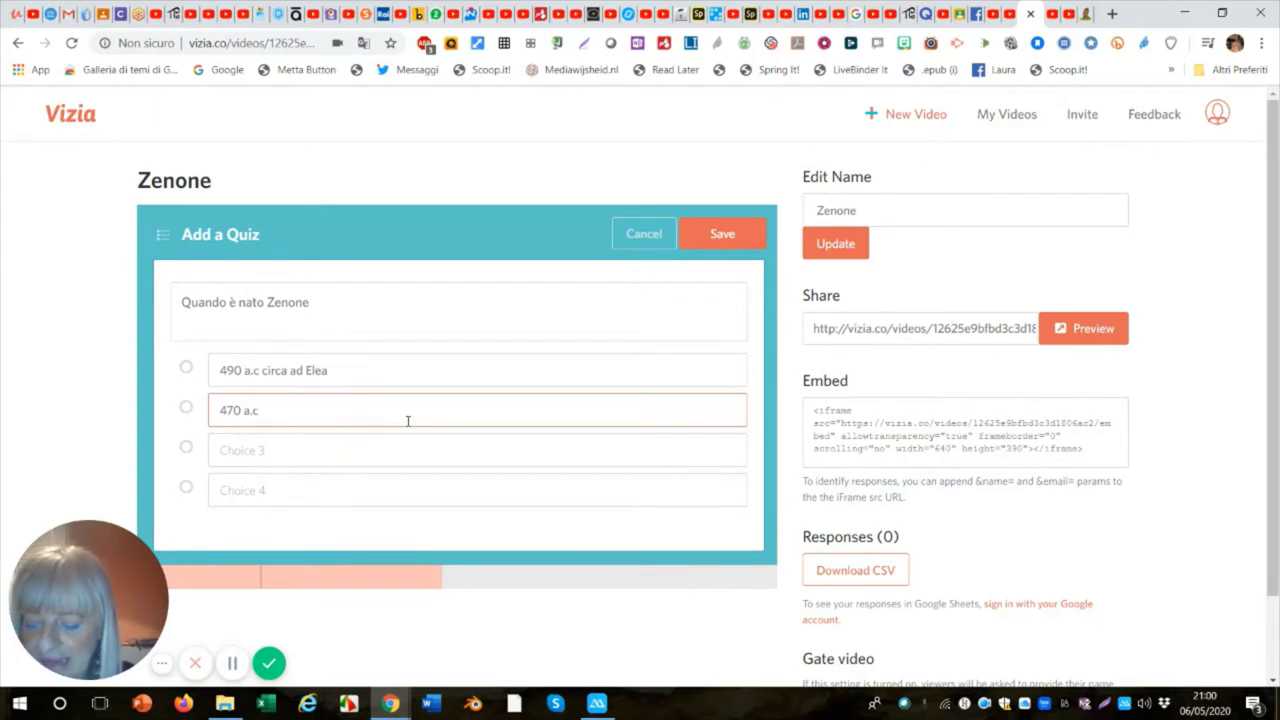
text( ad )
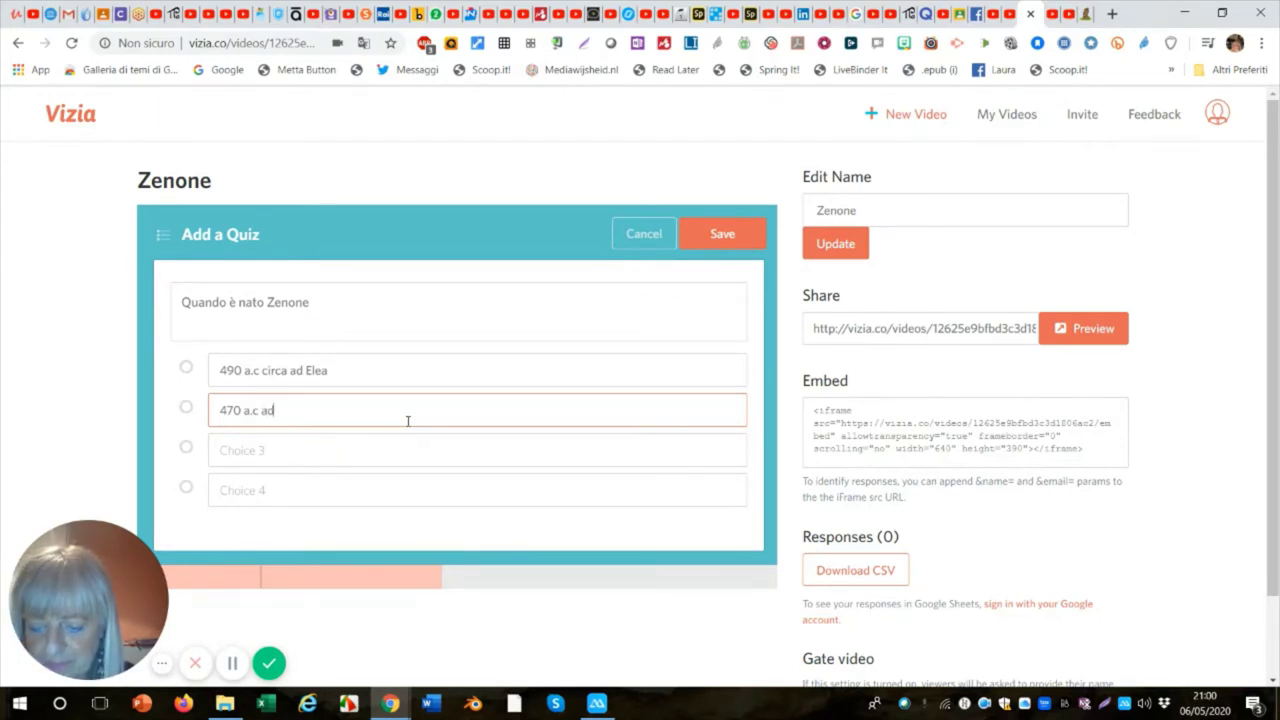
text(Elea)
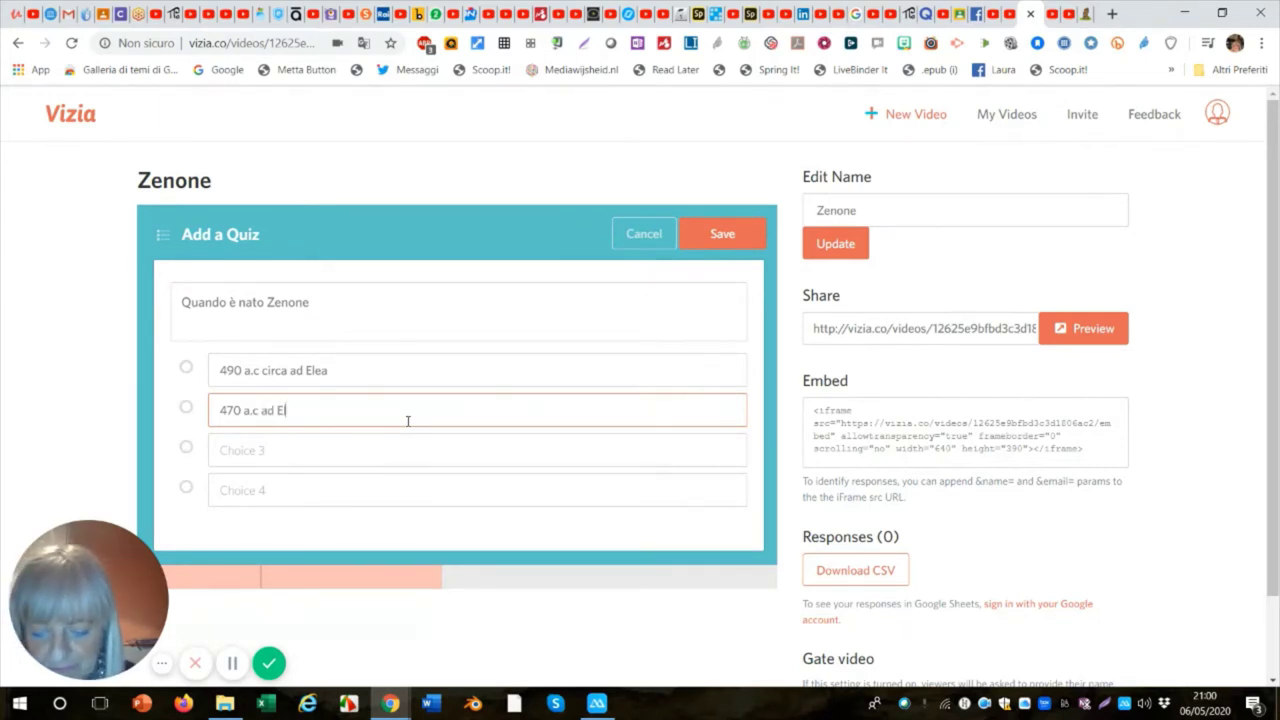
Enter '490 a.c ad Atene' as the third quiz answer choice.
click(258, 450)
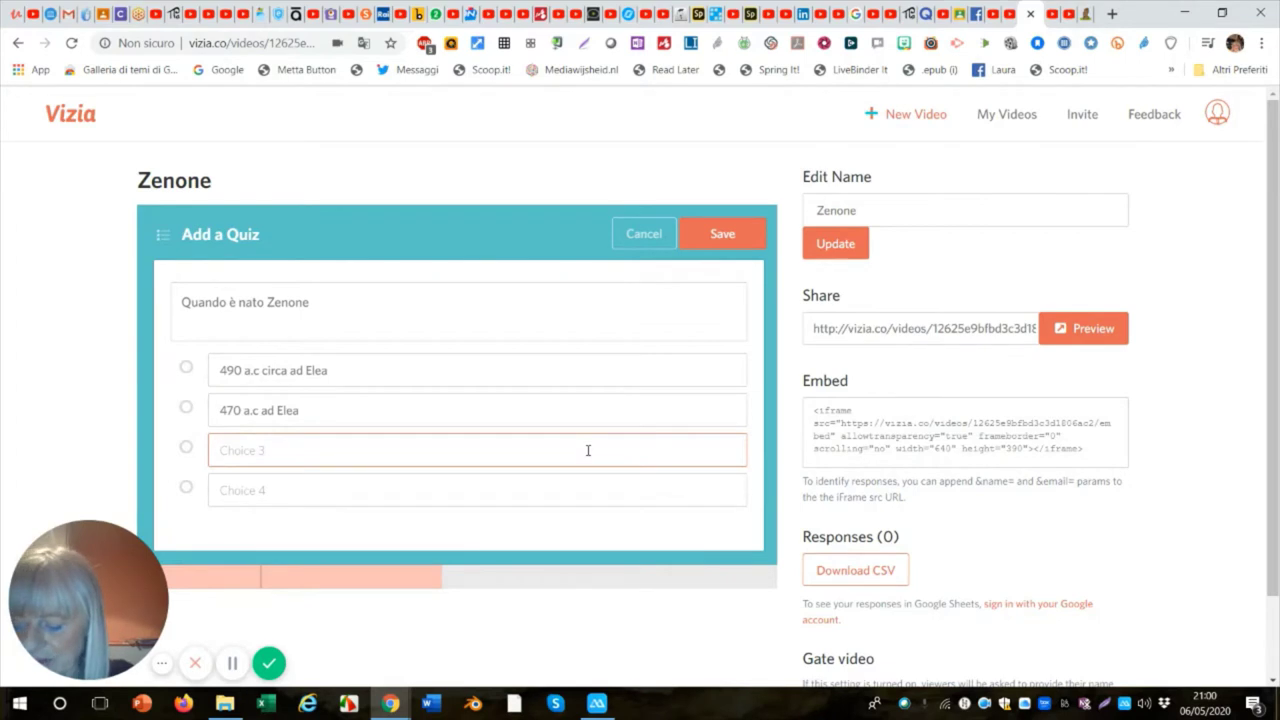
text(4)
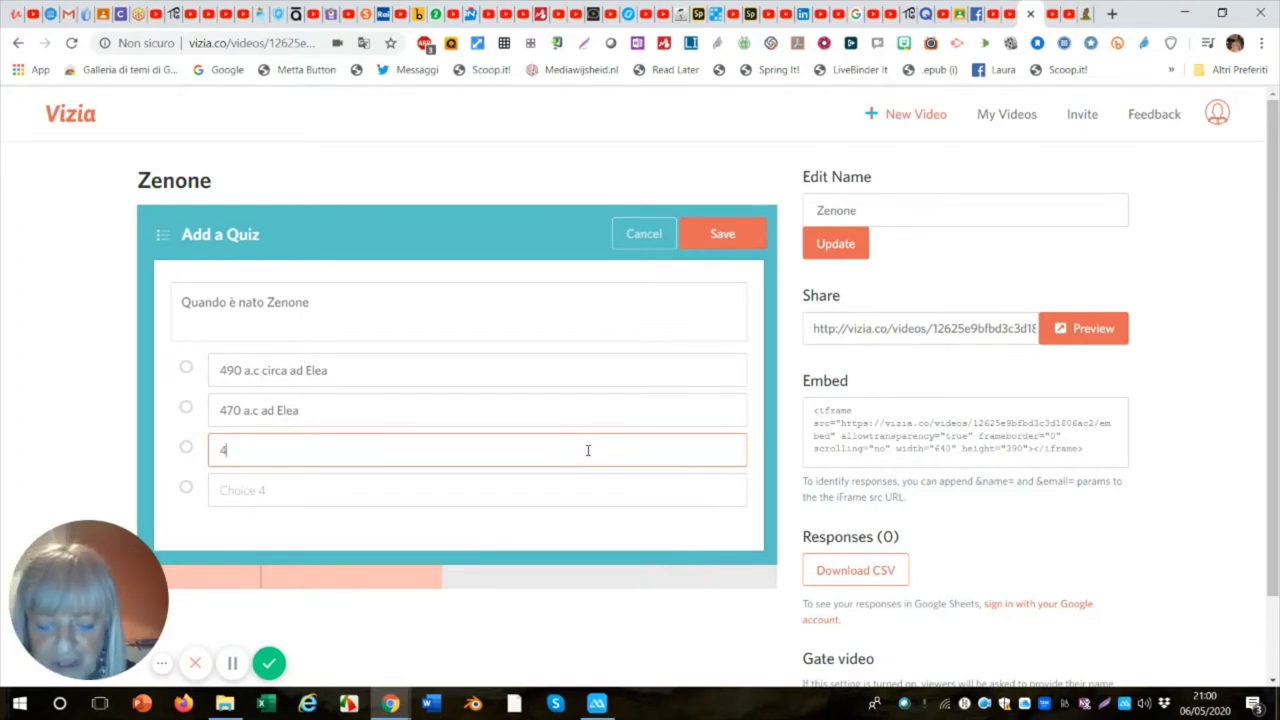
text(90)
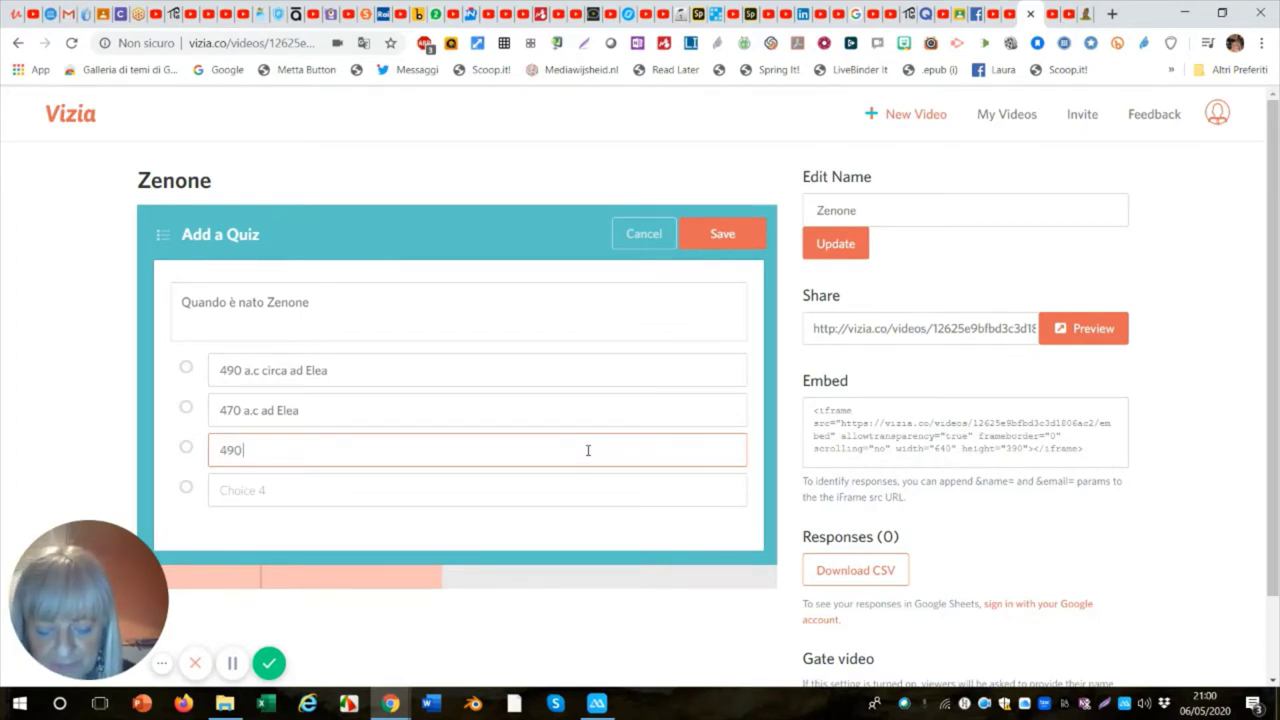
text( a)
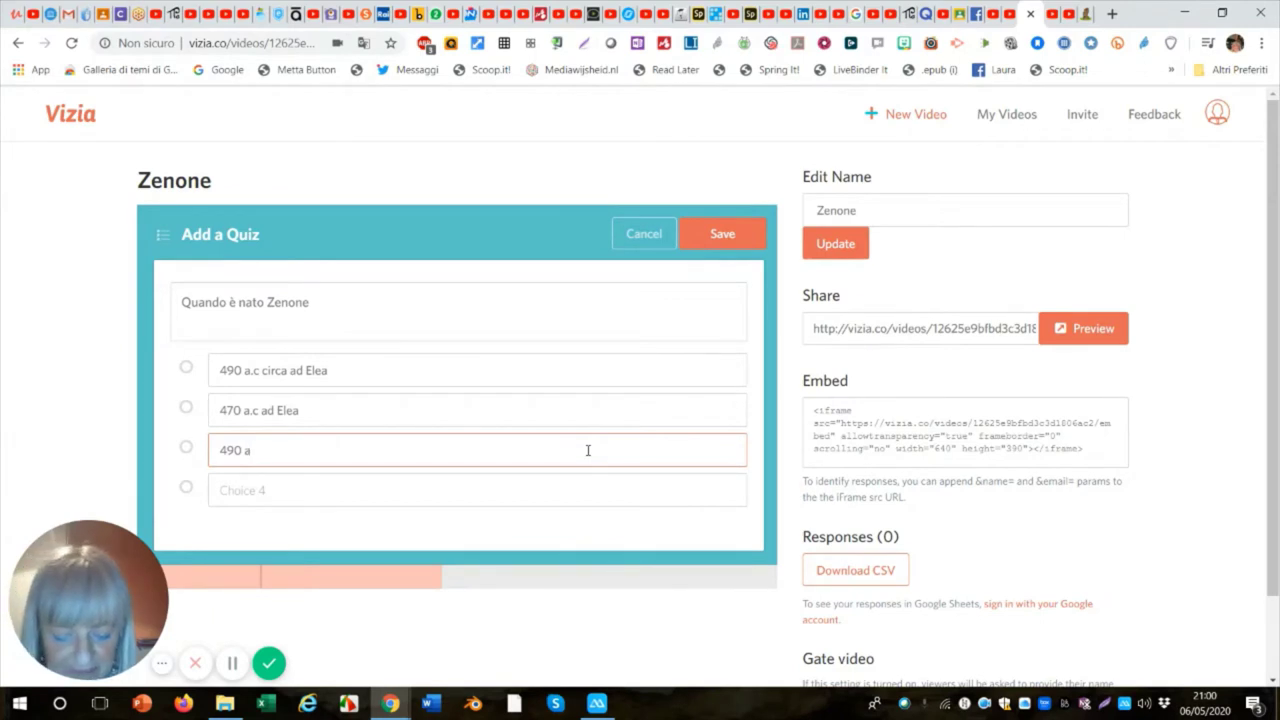
text(.c ad)
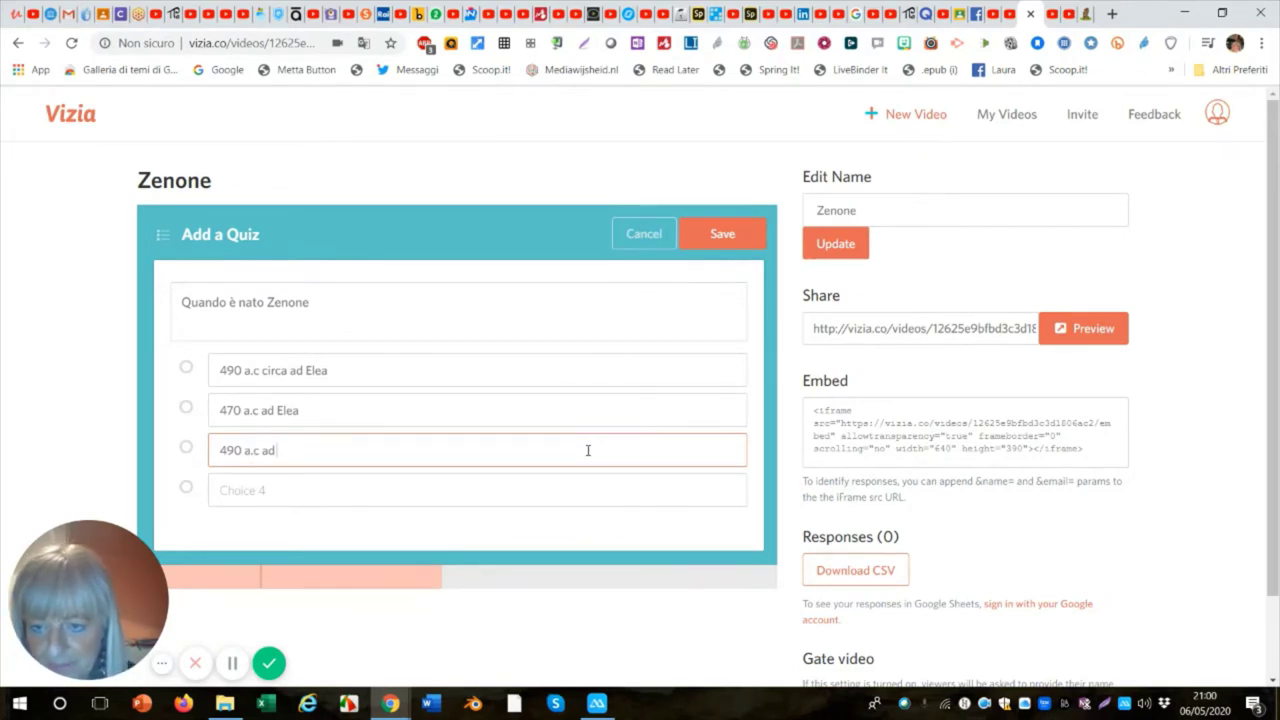
text( A)
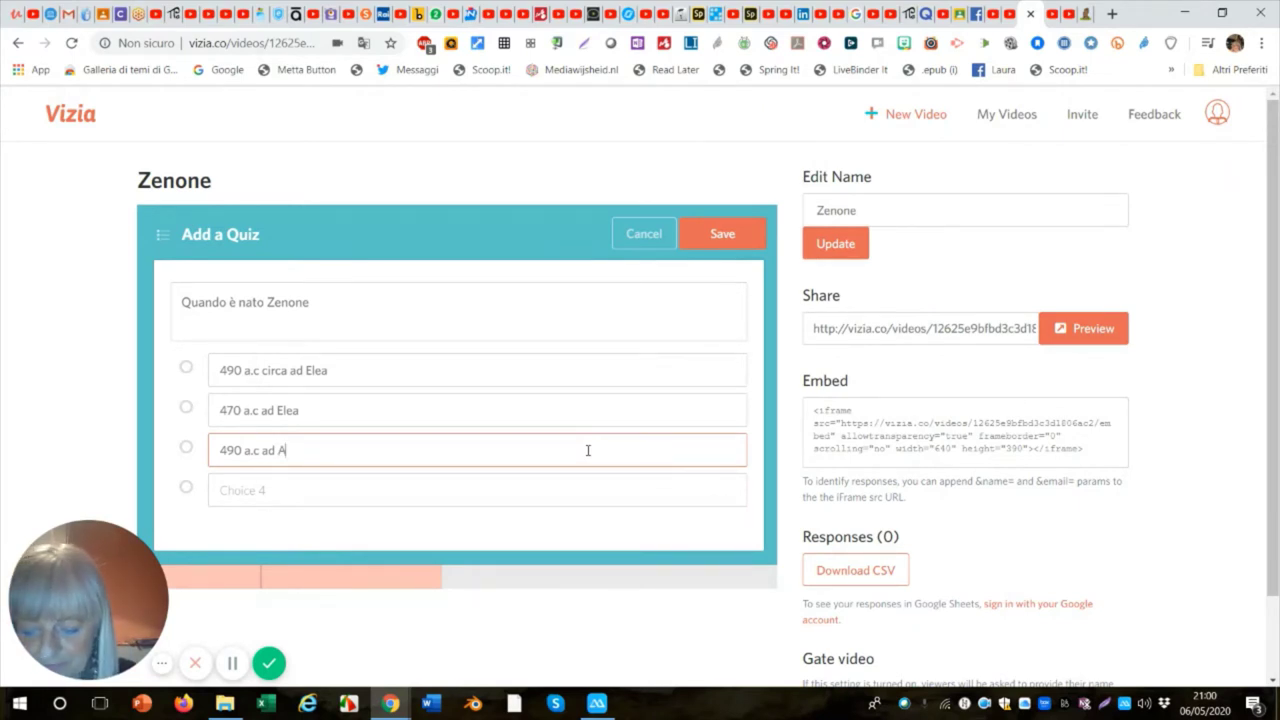
text(re)
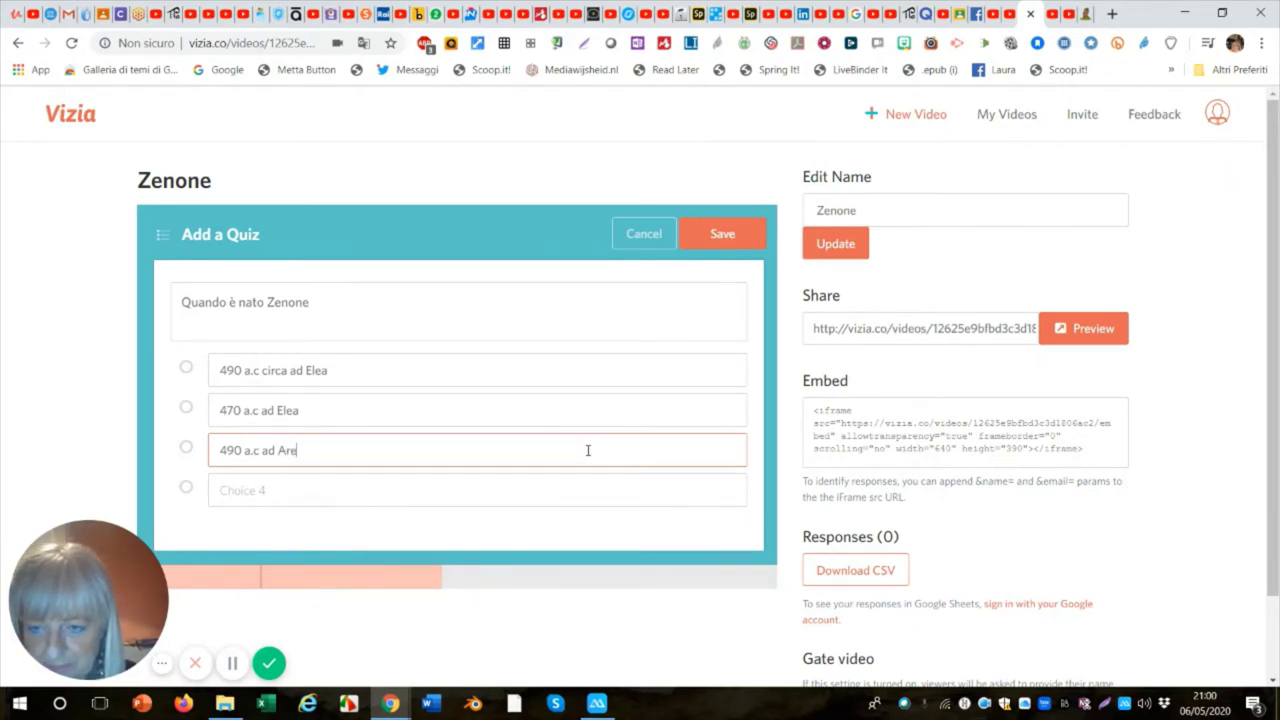
key(BackSpace)
key(BackSpace)
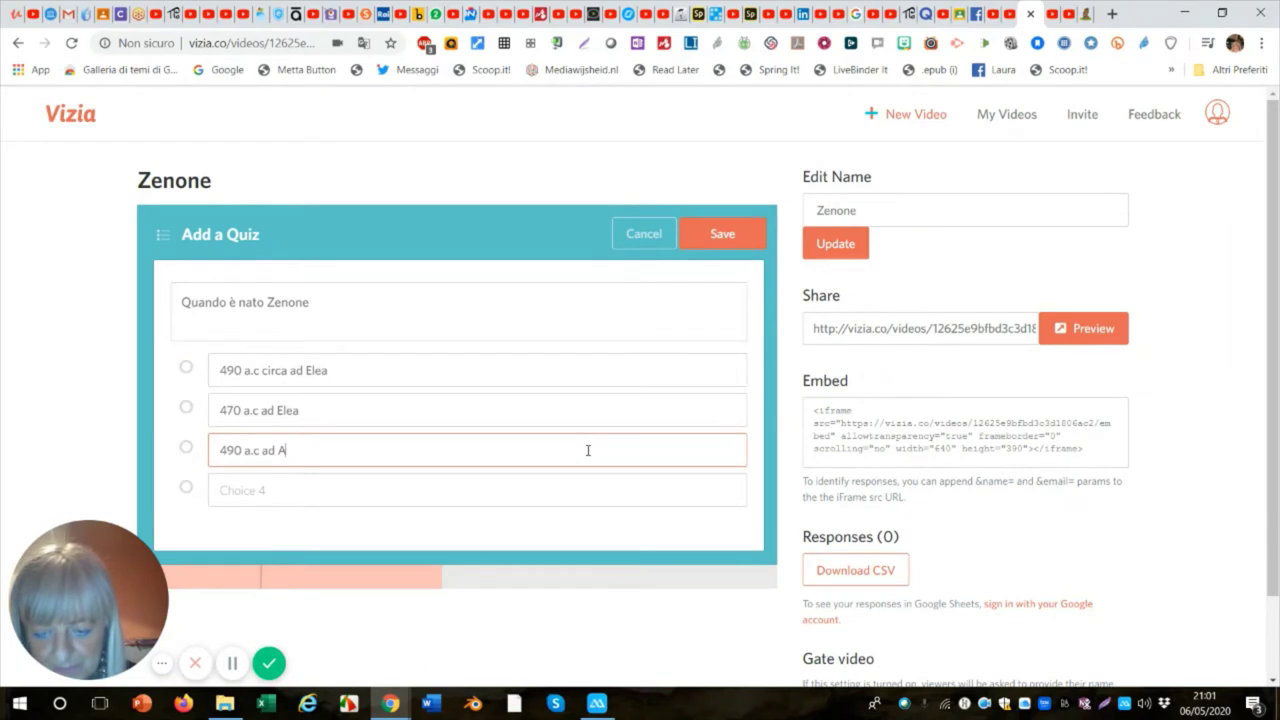
text(tene)
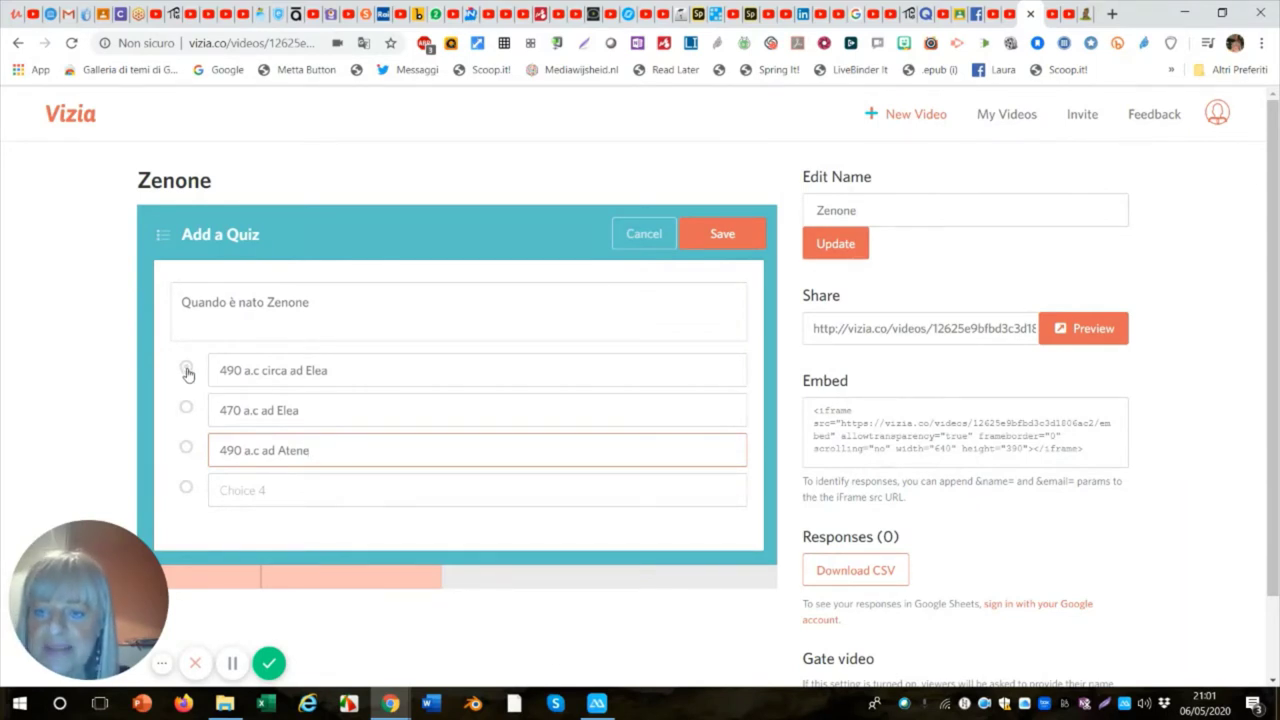
Mark '490 a.c circa ad Elea' as the correct answer and save the quiz.
click(187, 369)
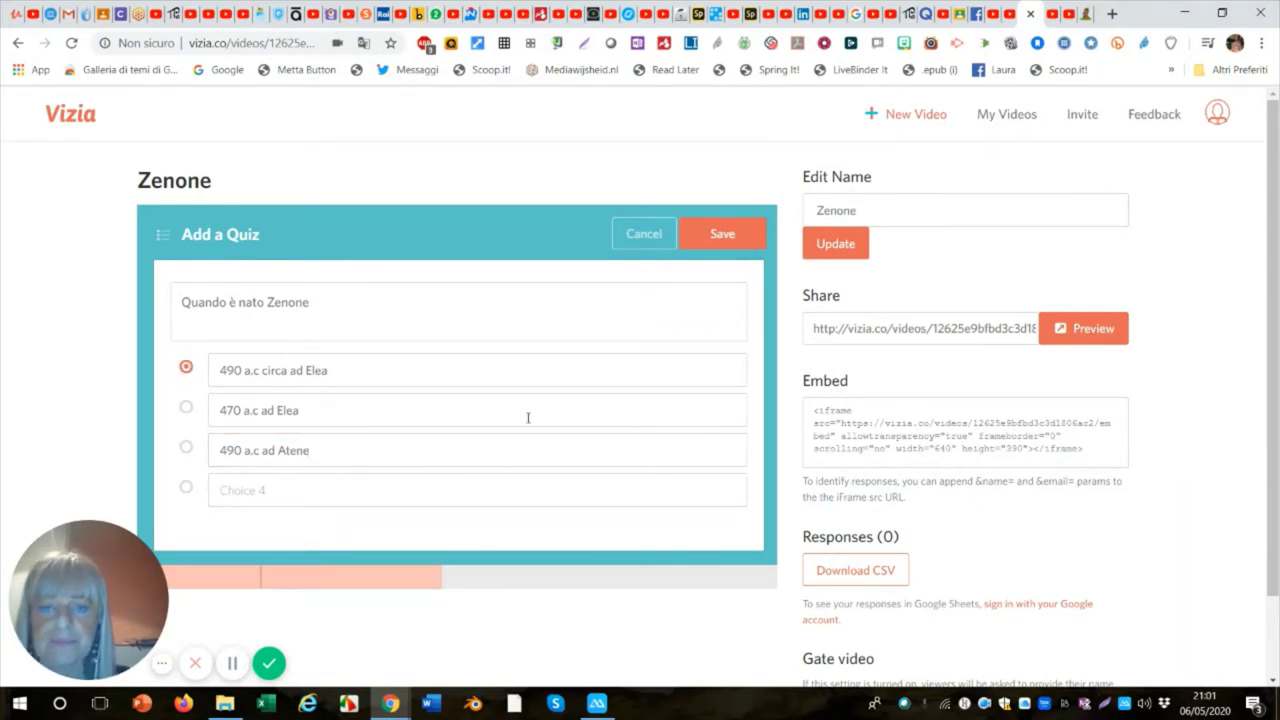
click(724, 234)
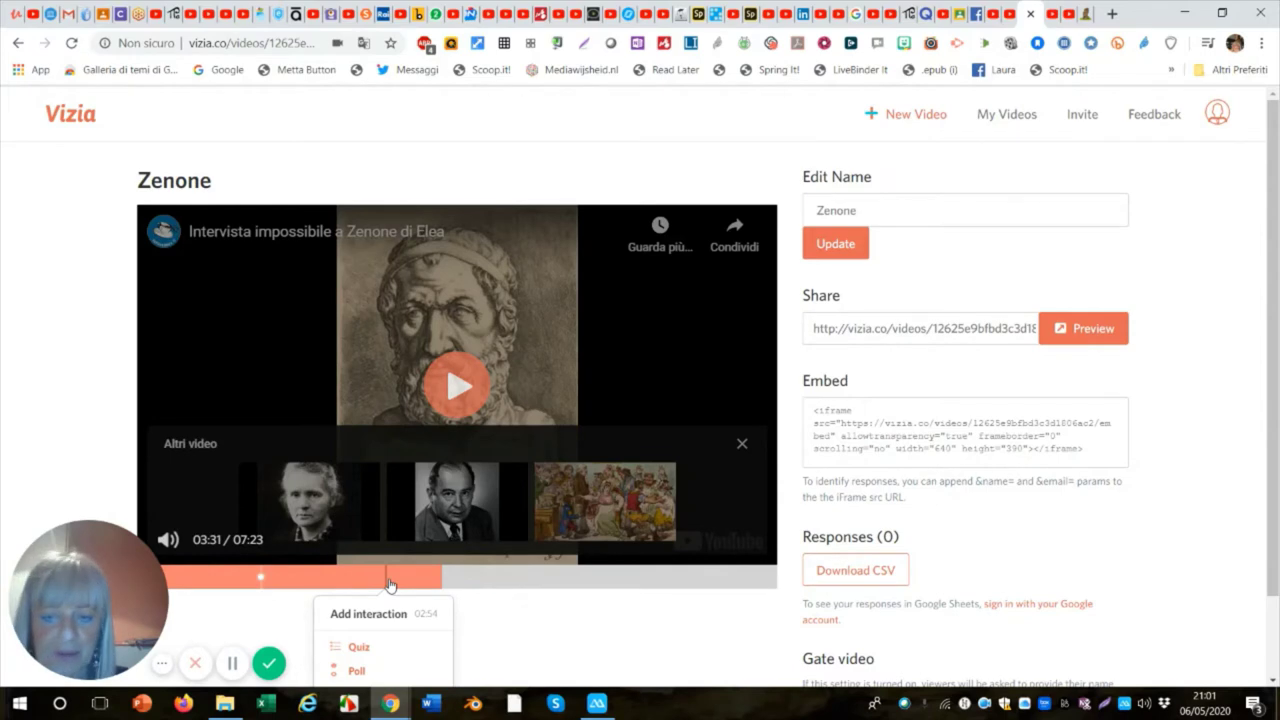
Seek the video back to about 02:54 and add a Poll interaction there.
click(390, 585)
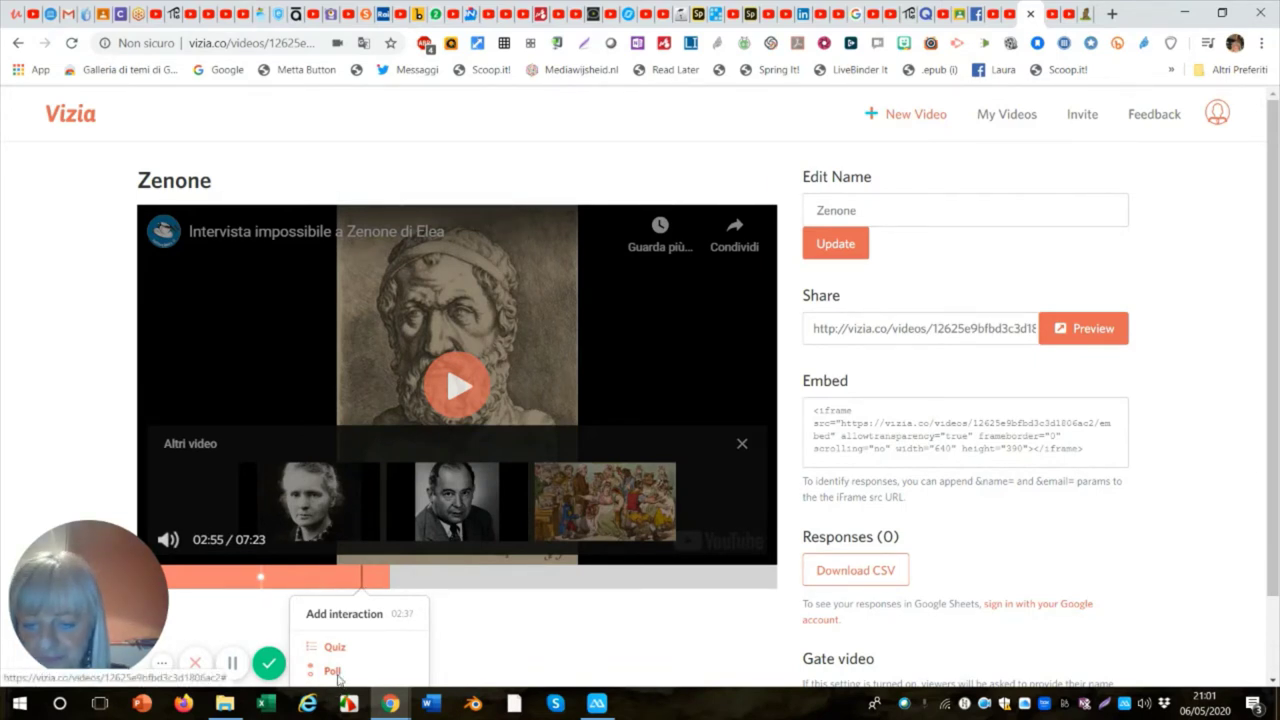
click(335, 675)
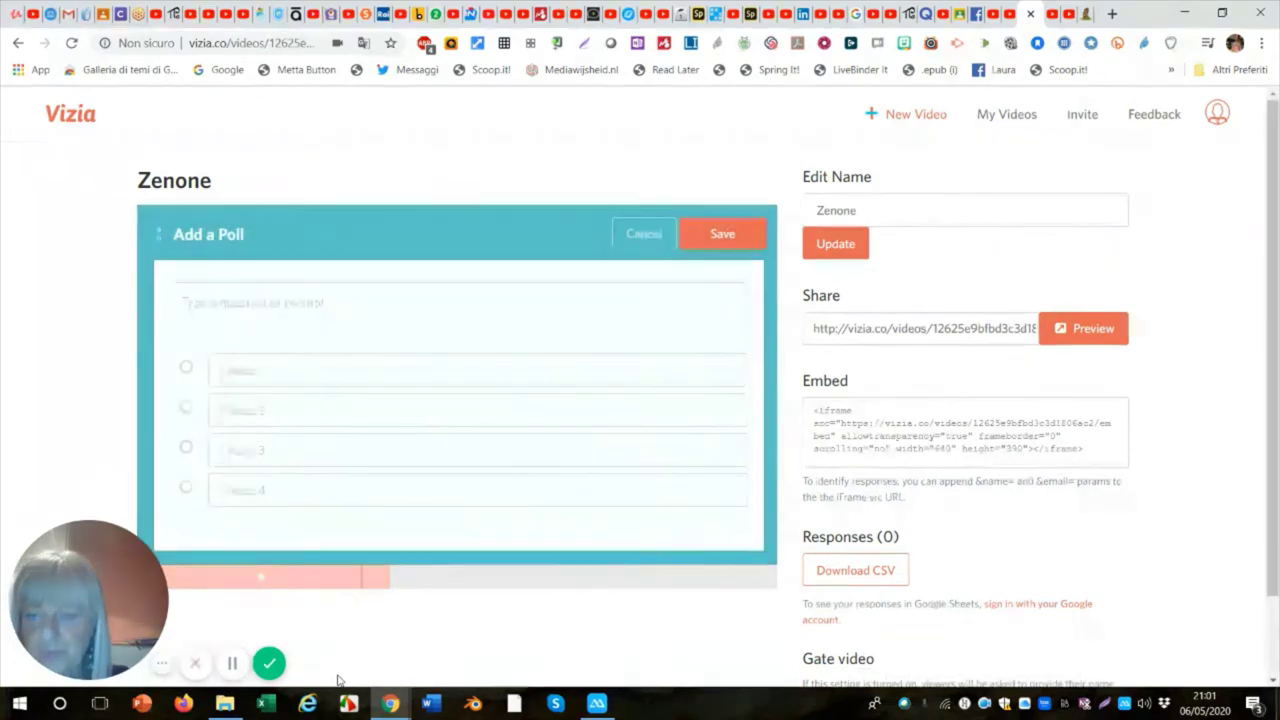
Write the poll question 'Ti piace l'uso delle Interviste impossibili per avere un primo approccio al pensiero dei filosofi?'.
click(198, 307)
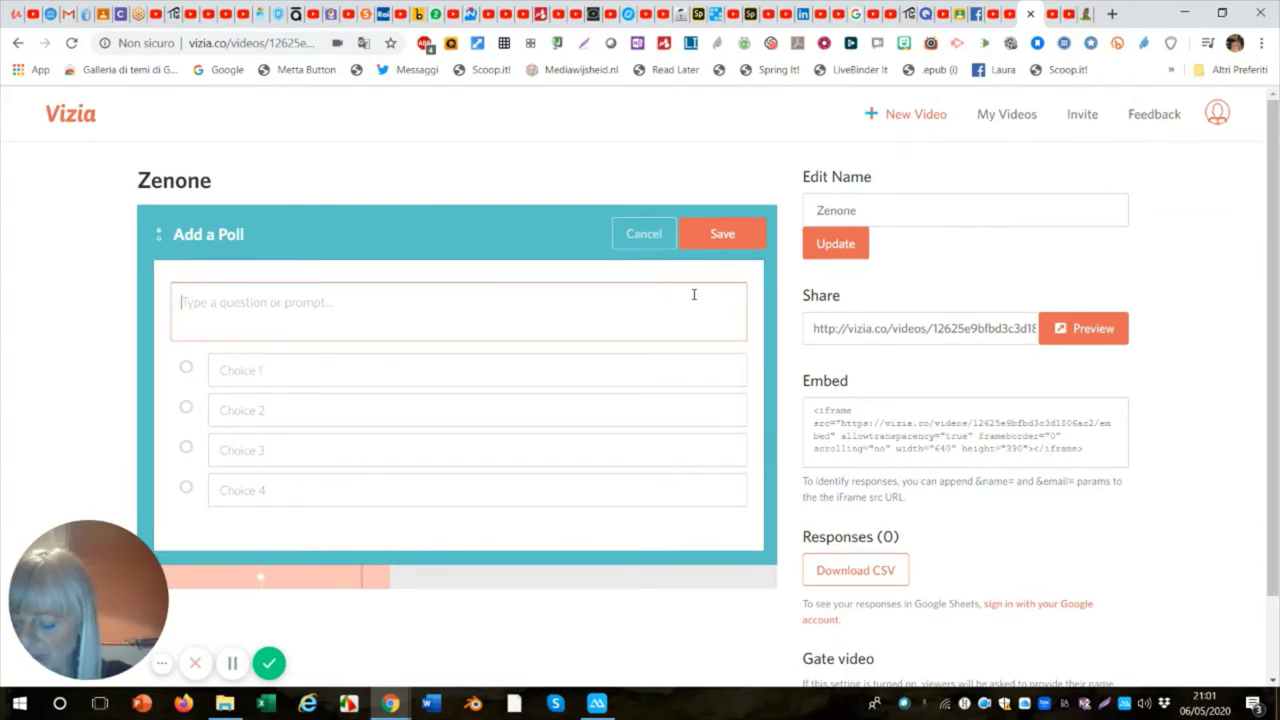
text(R)
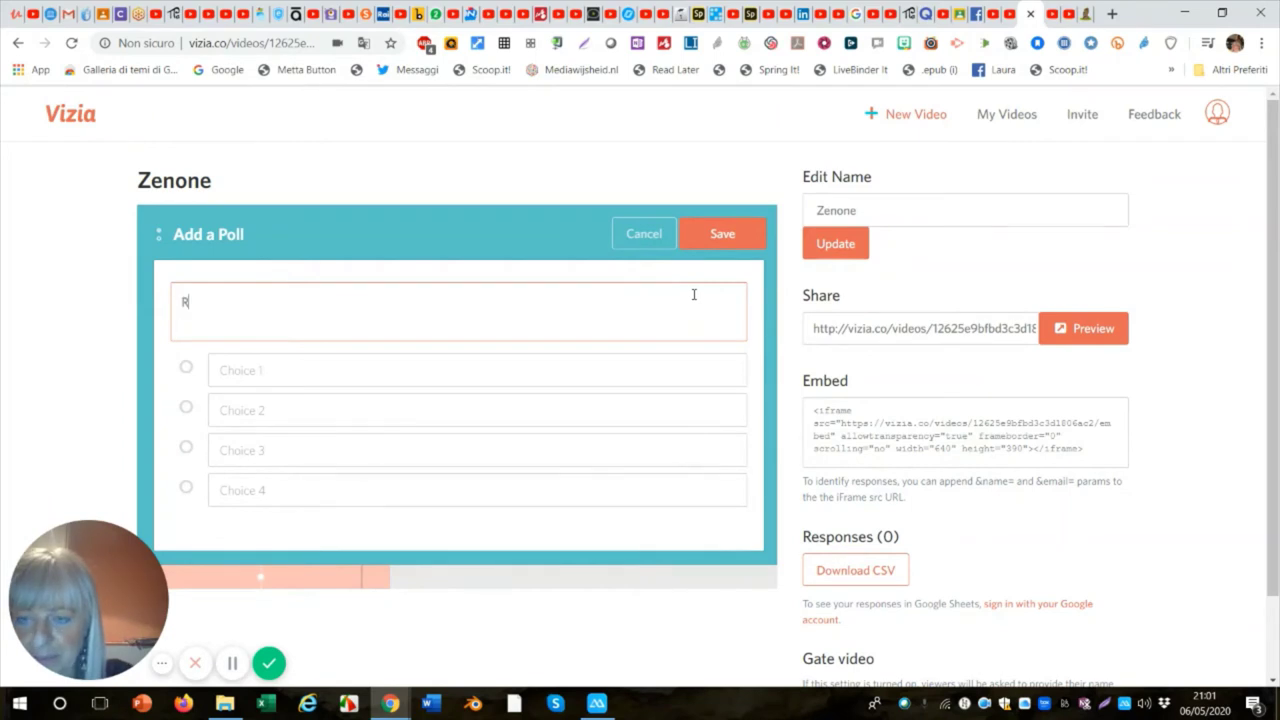
key(BackSpace)
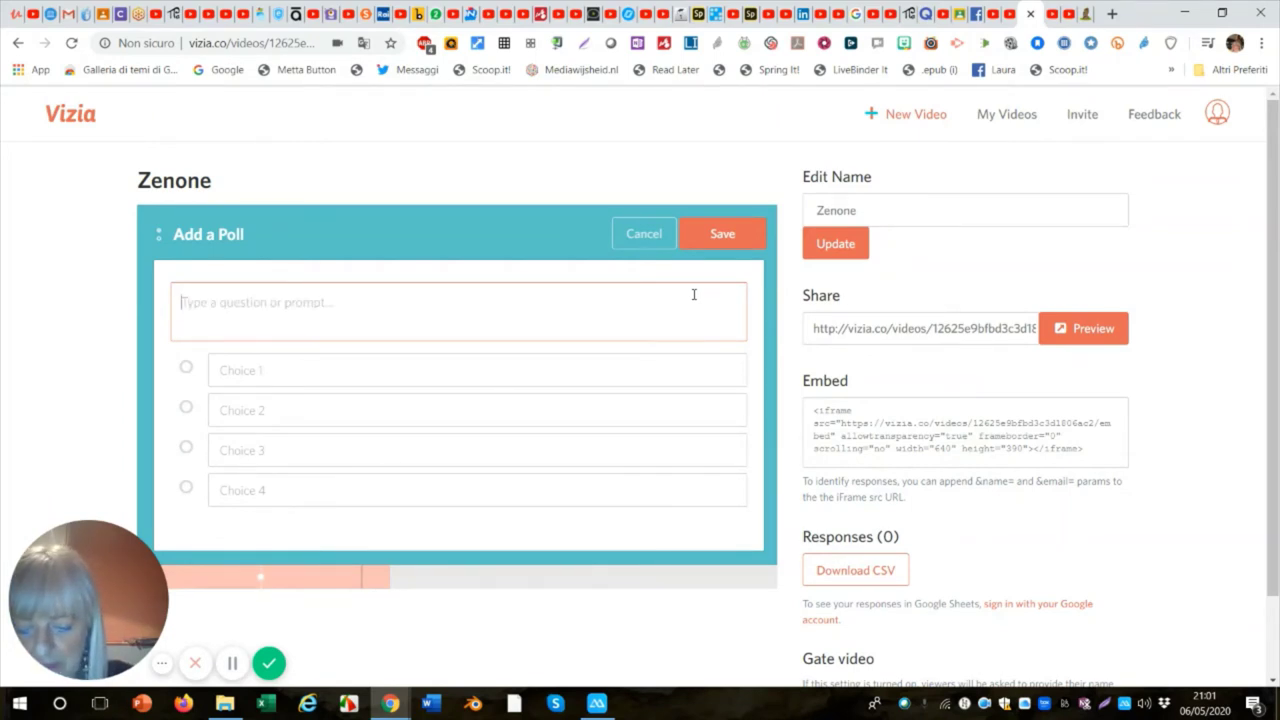
text(T)
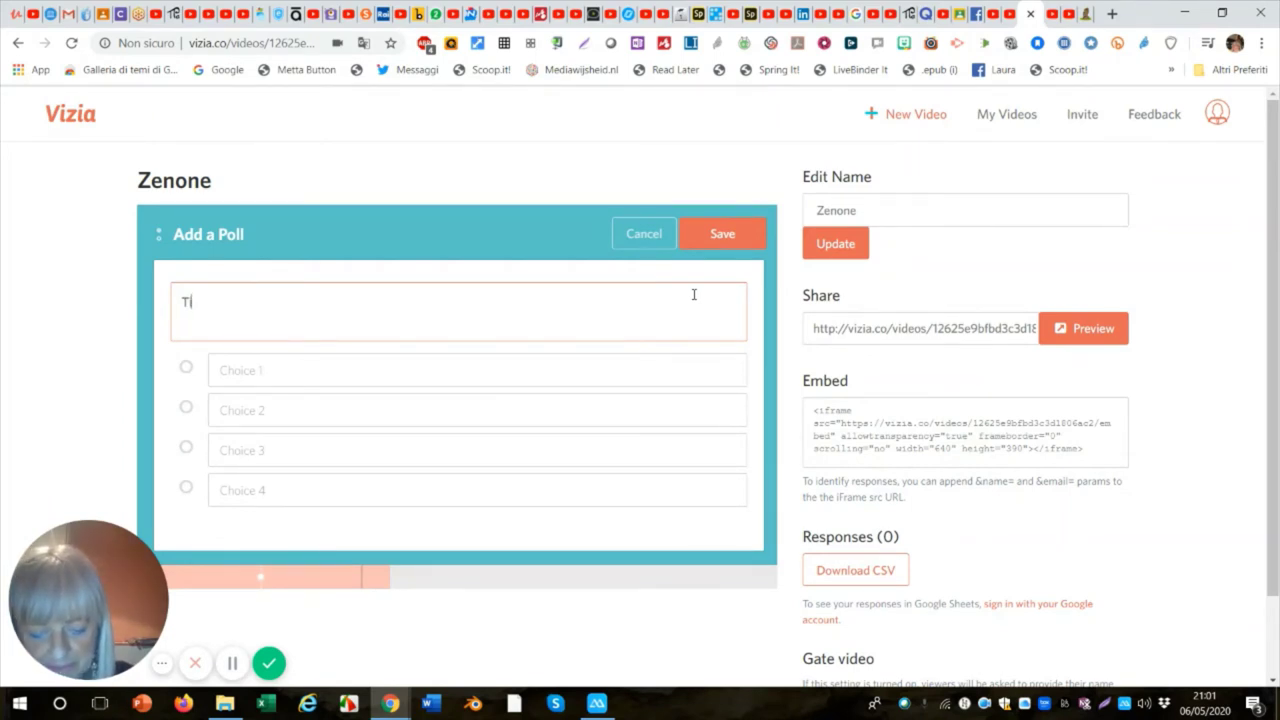
text(i pi)
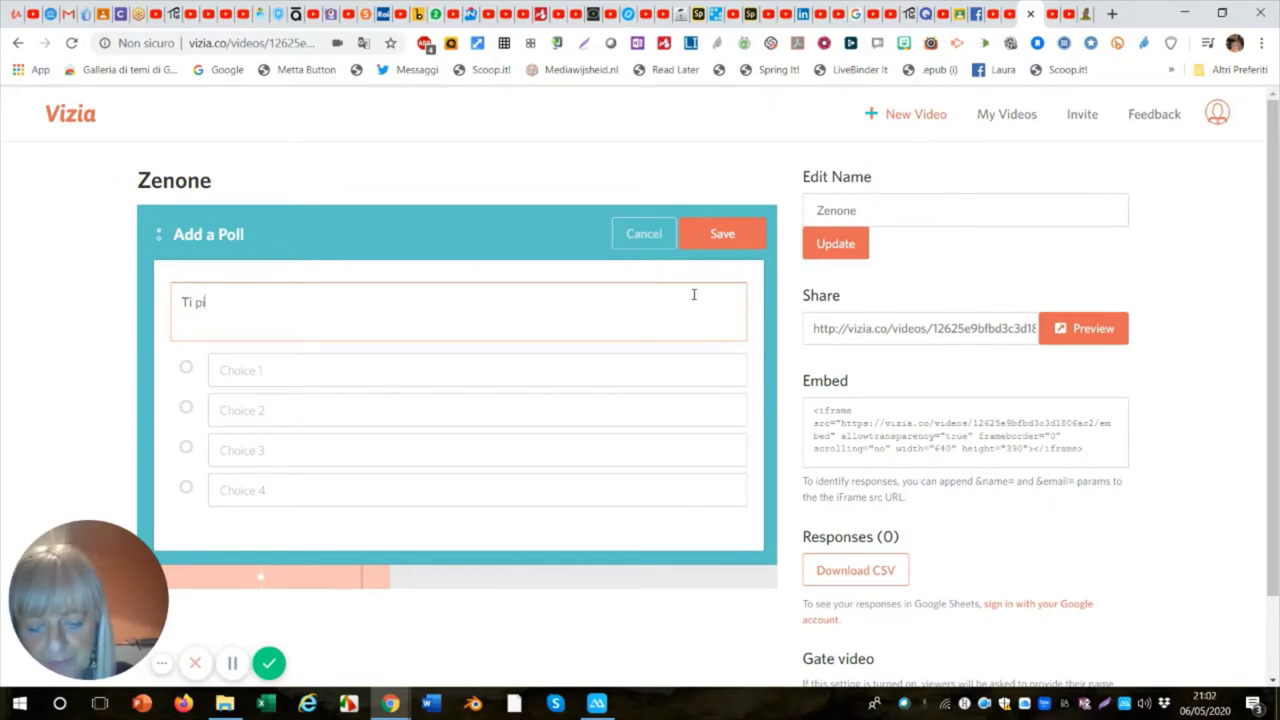
text(ace)
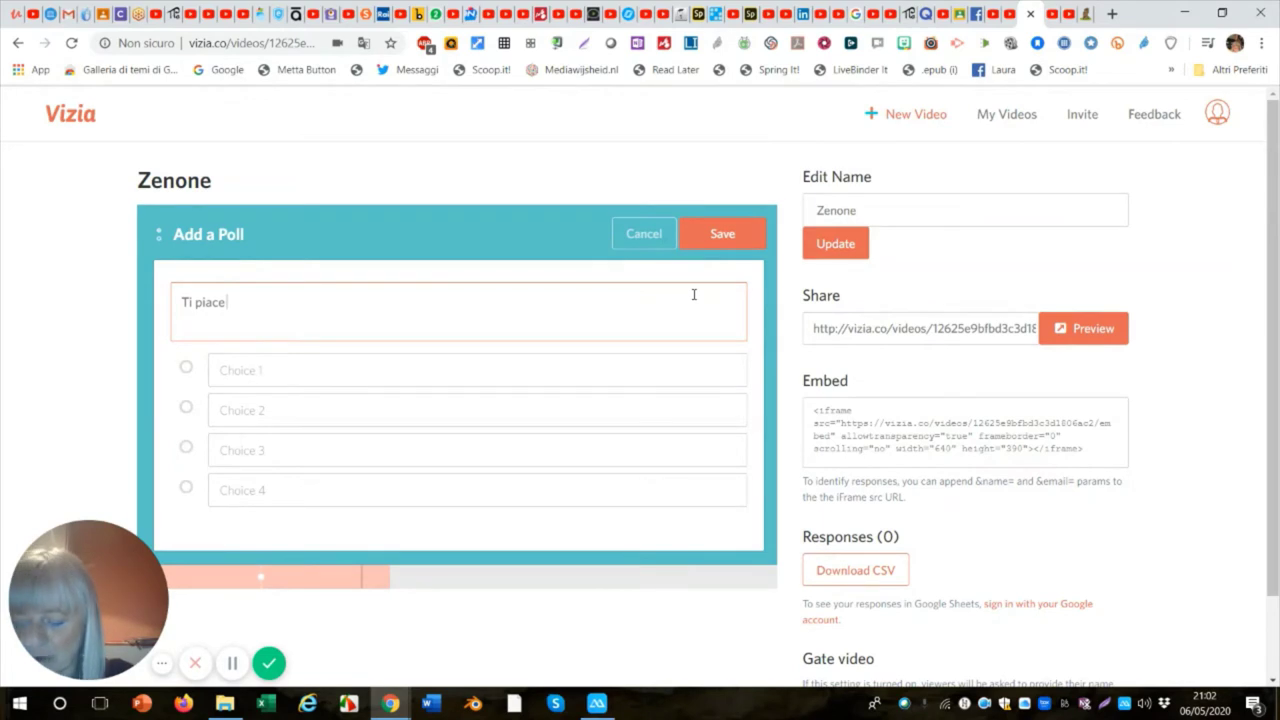
text(l)
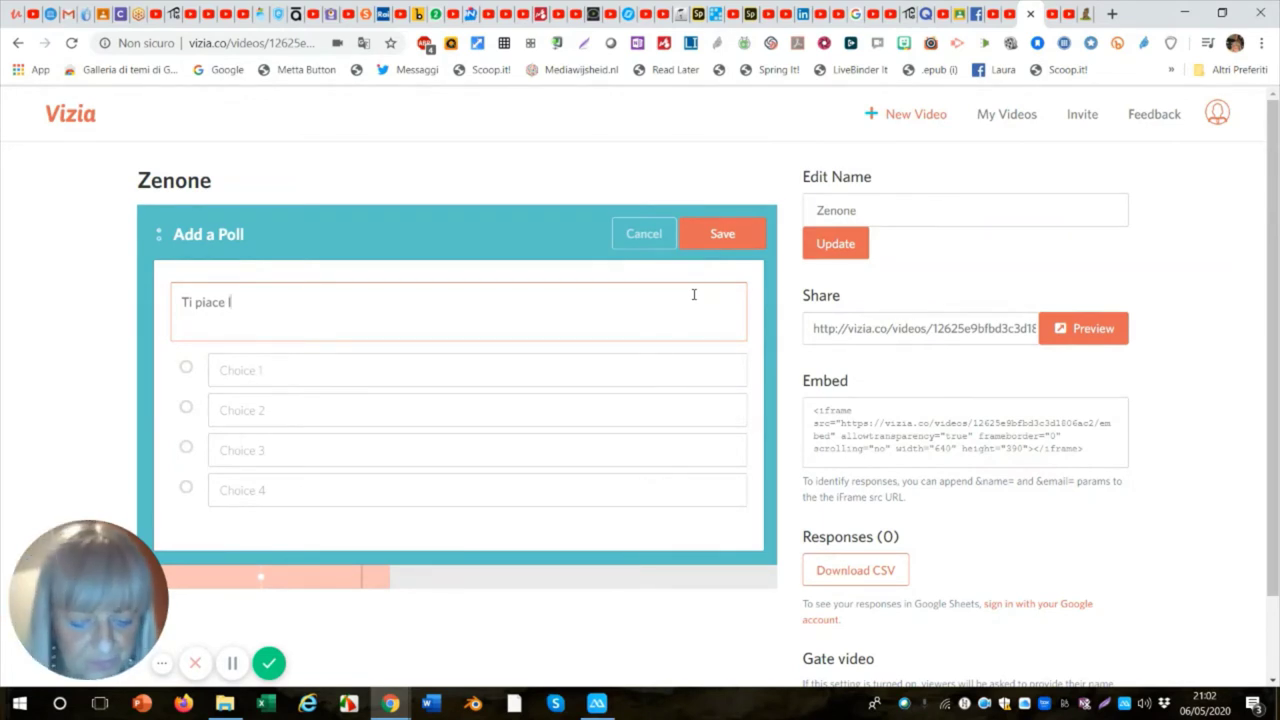
text('uso)
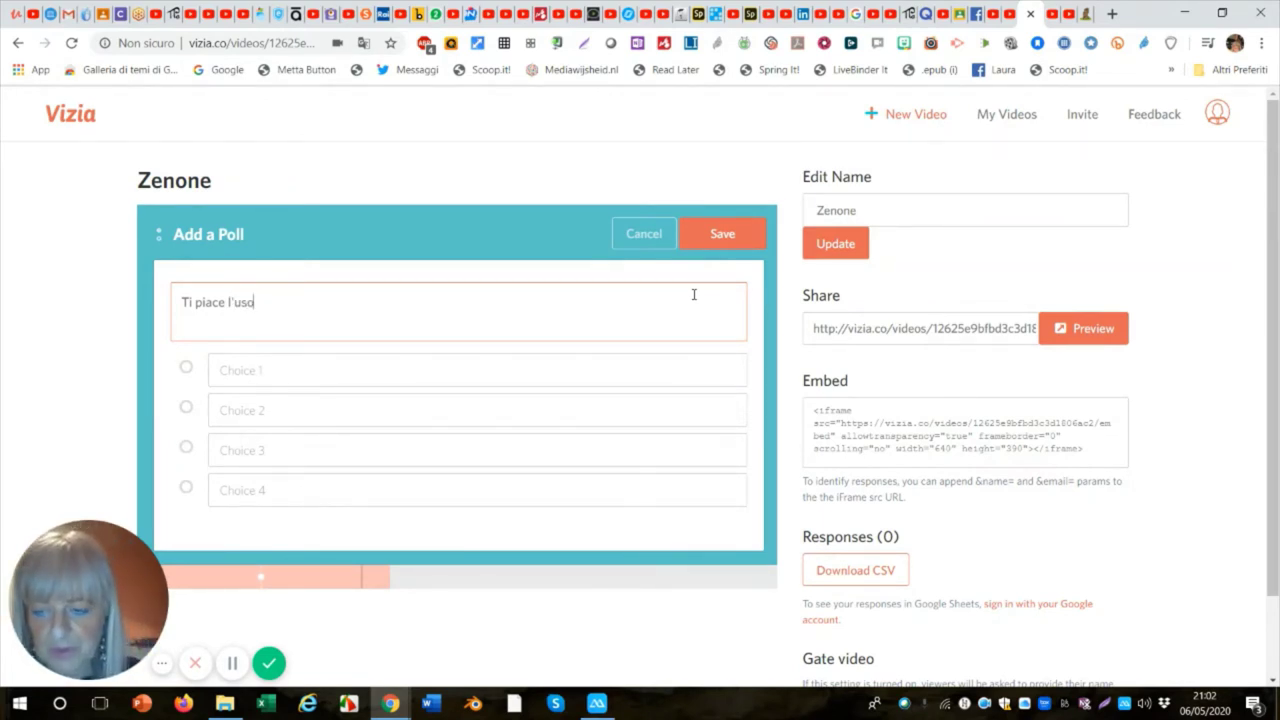
text( delle)
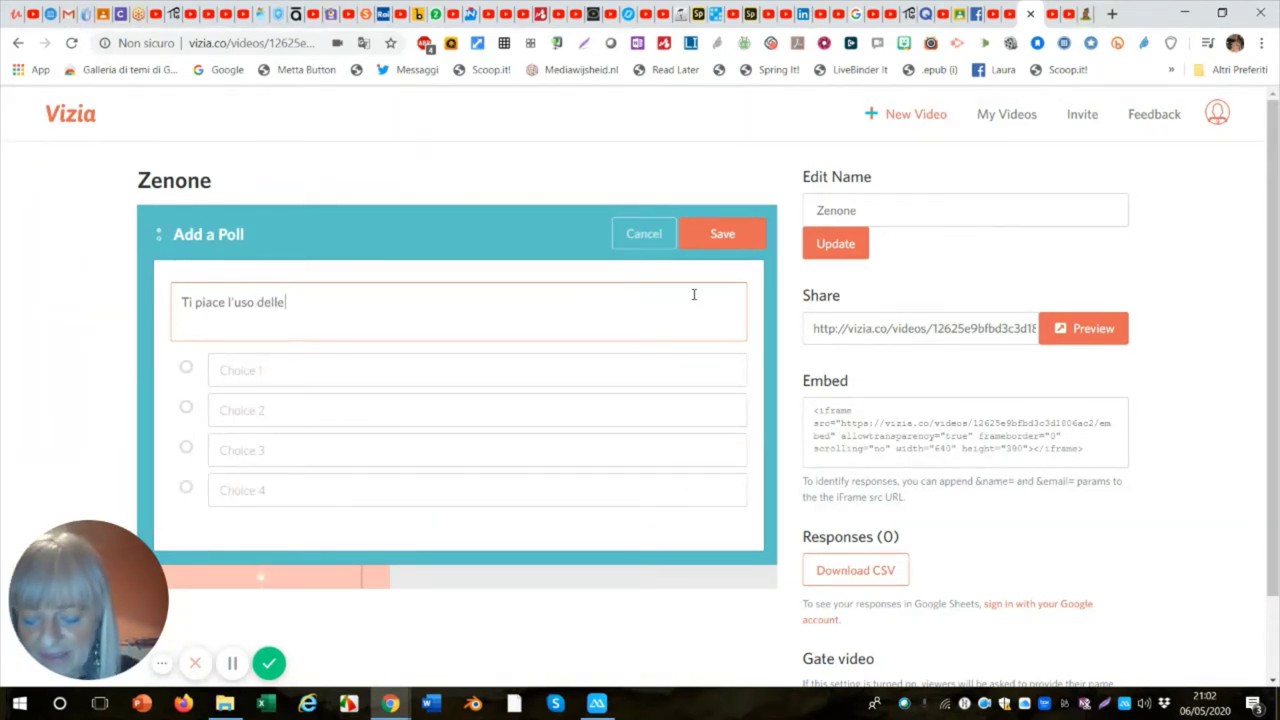
text( Inte)
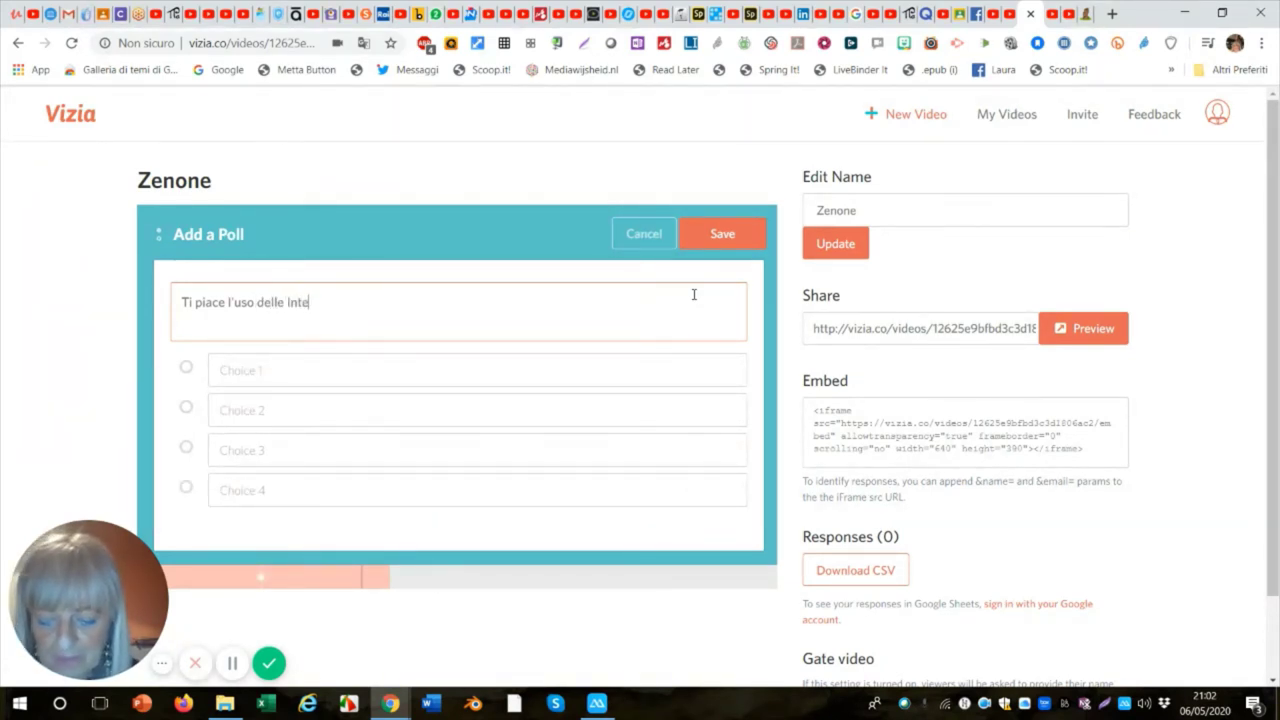
text(rvist)
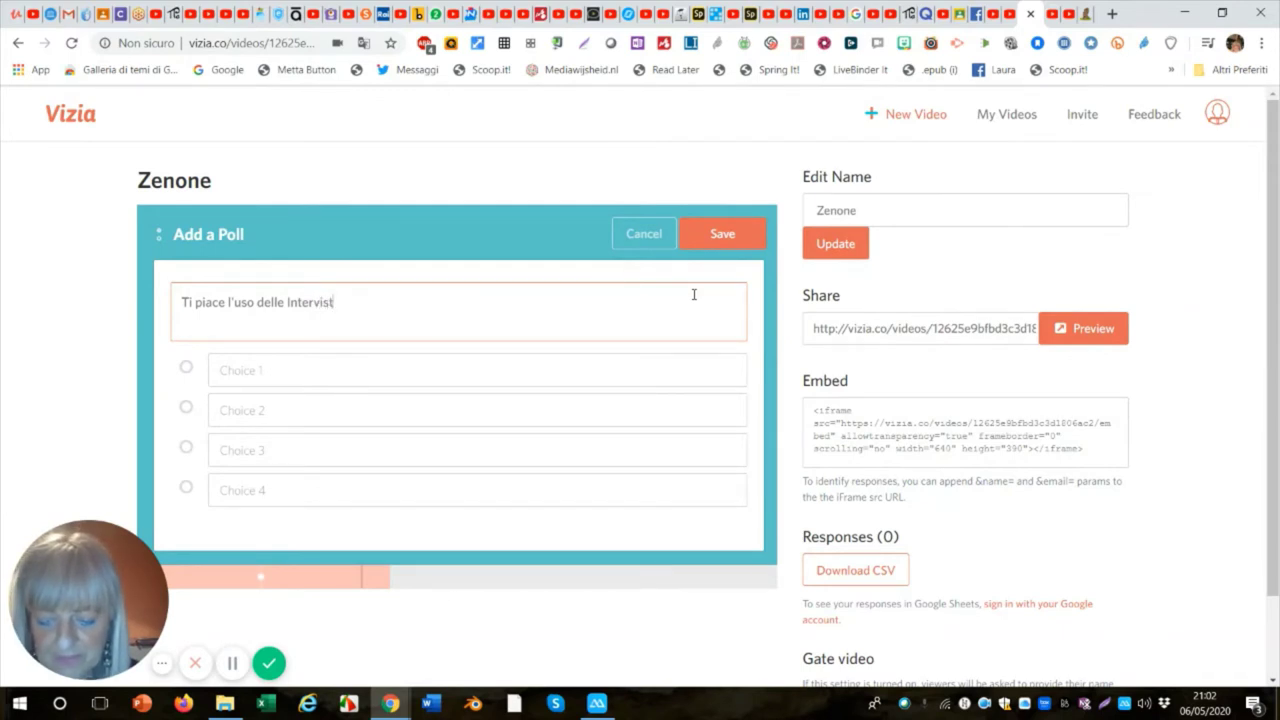
text(e impo)
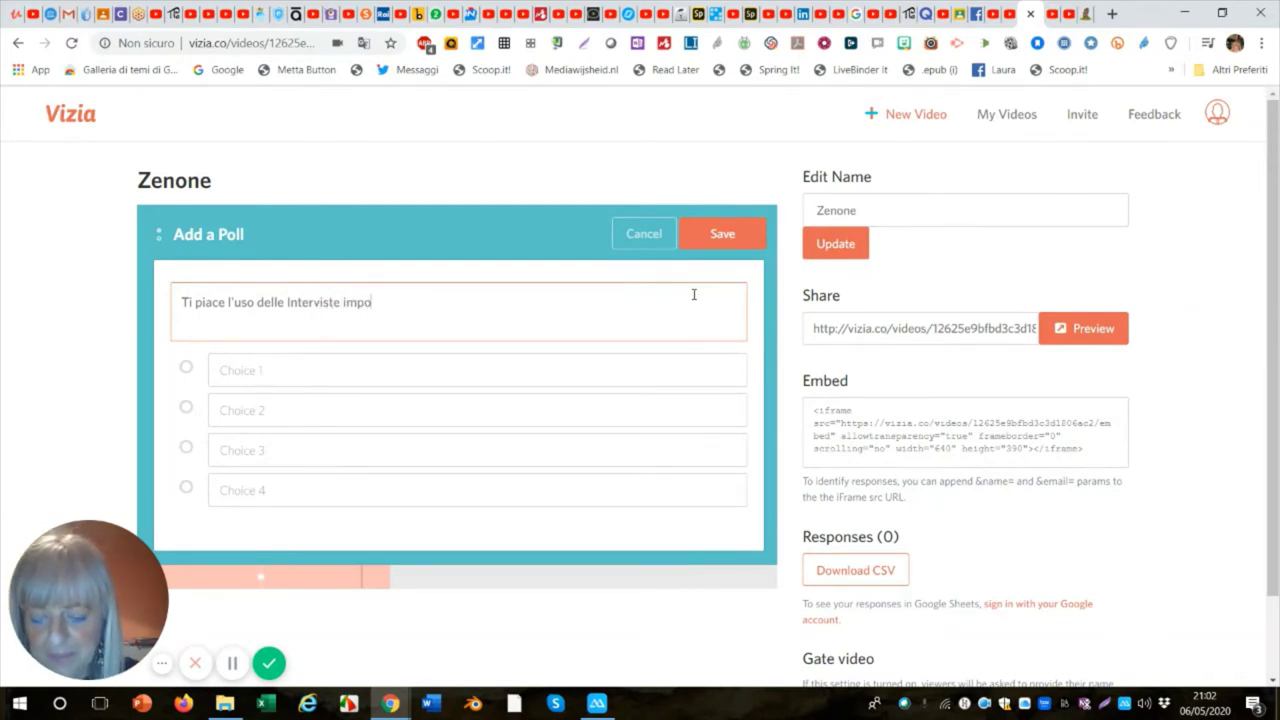
text(ssibili)
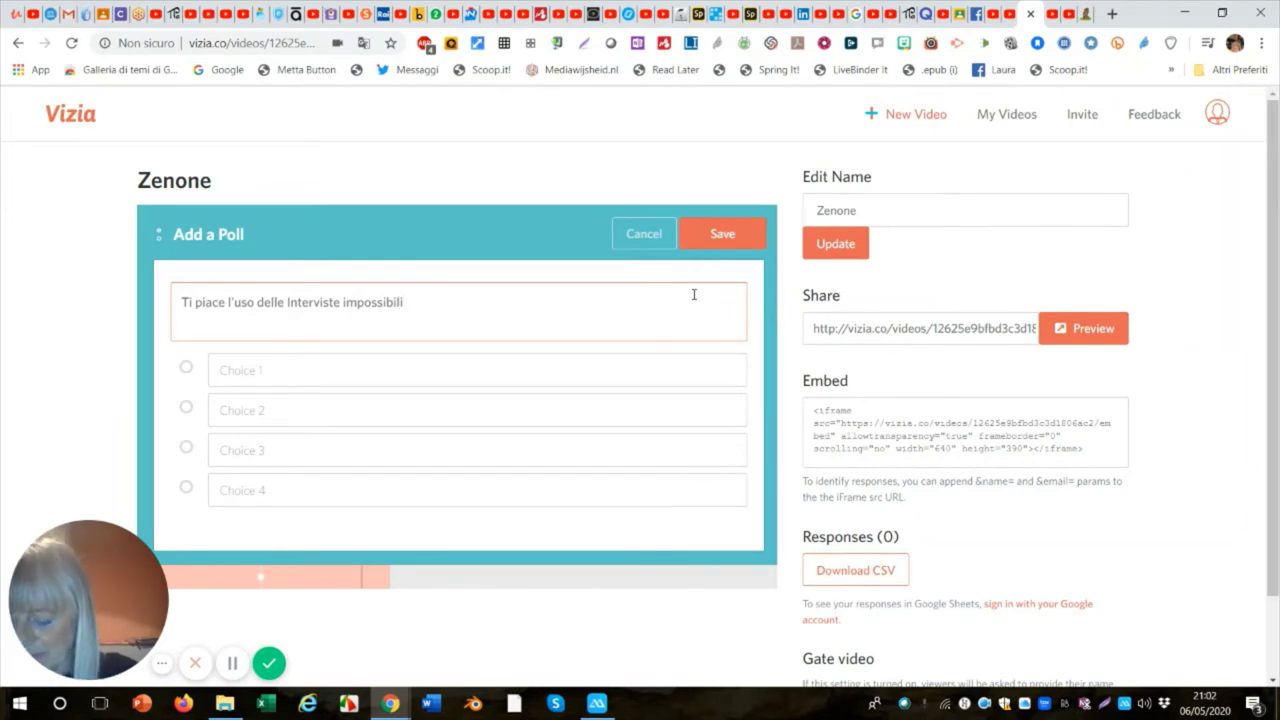
text( per)
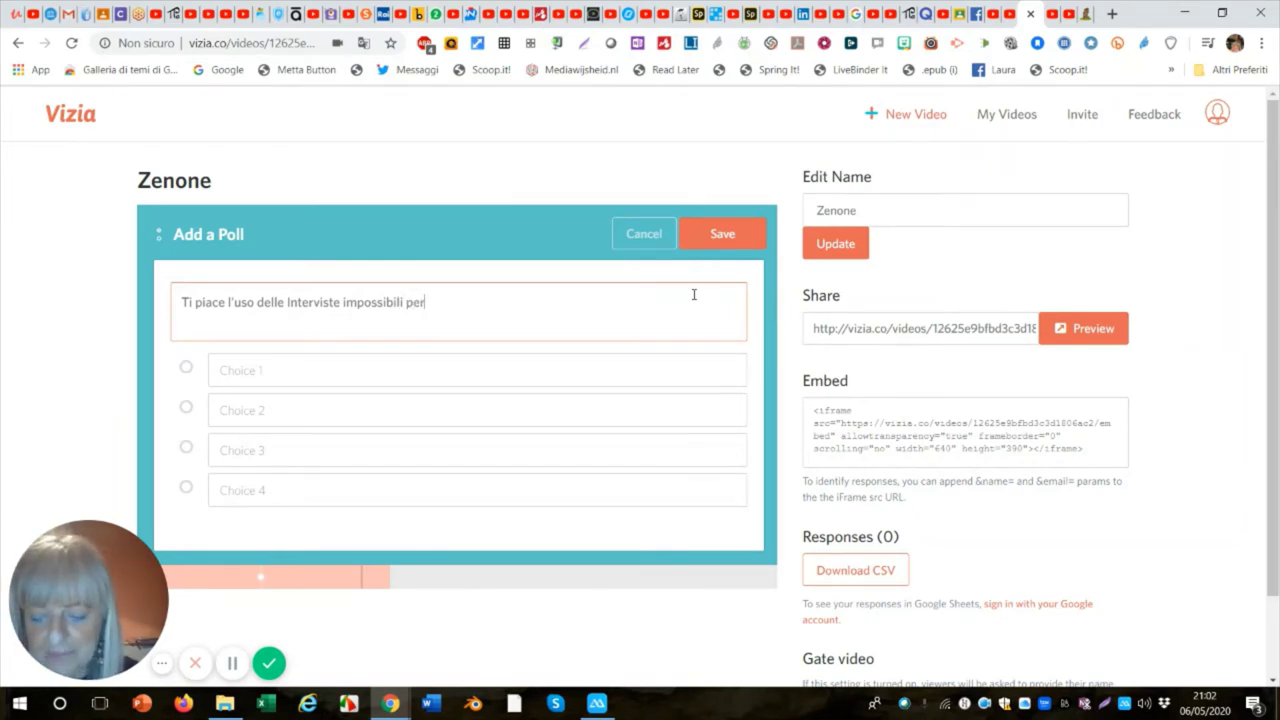
text( avere)
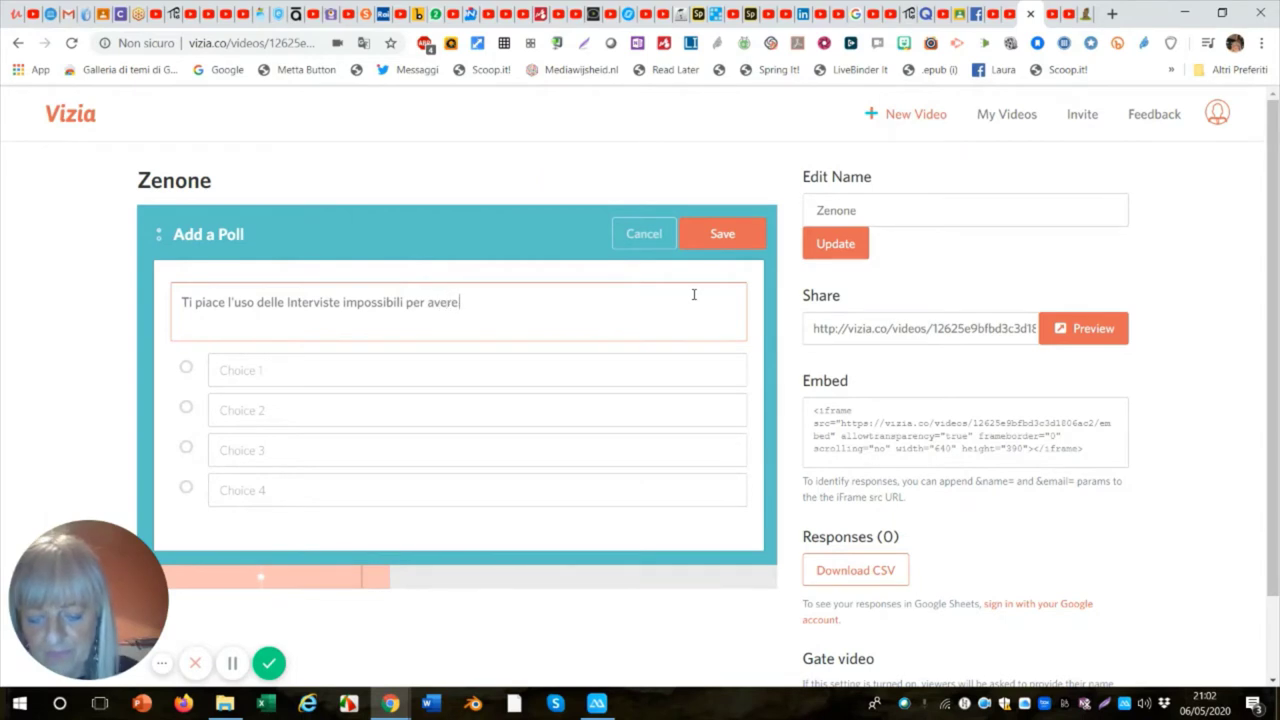
text( un pr)
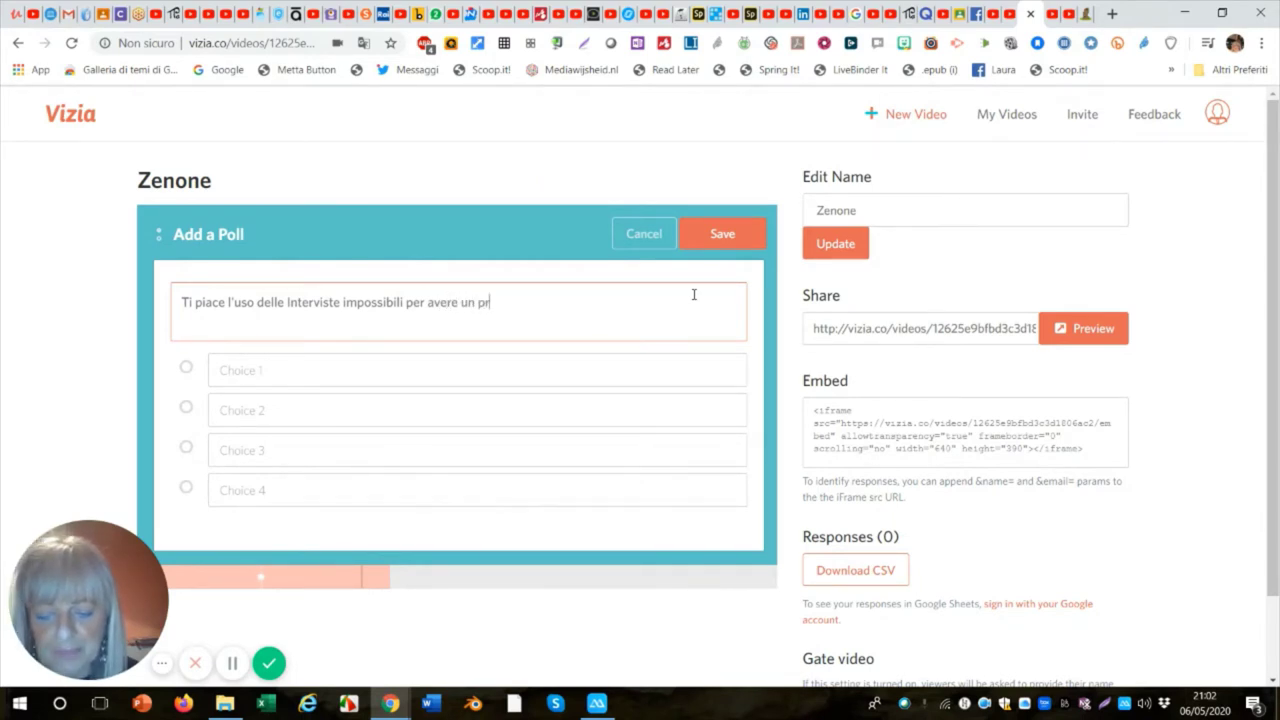
text(imo a)
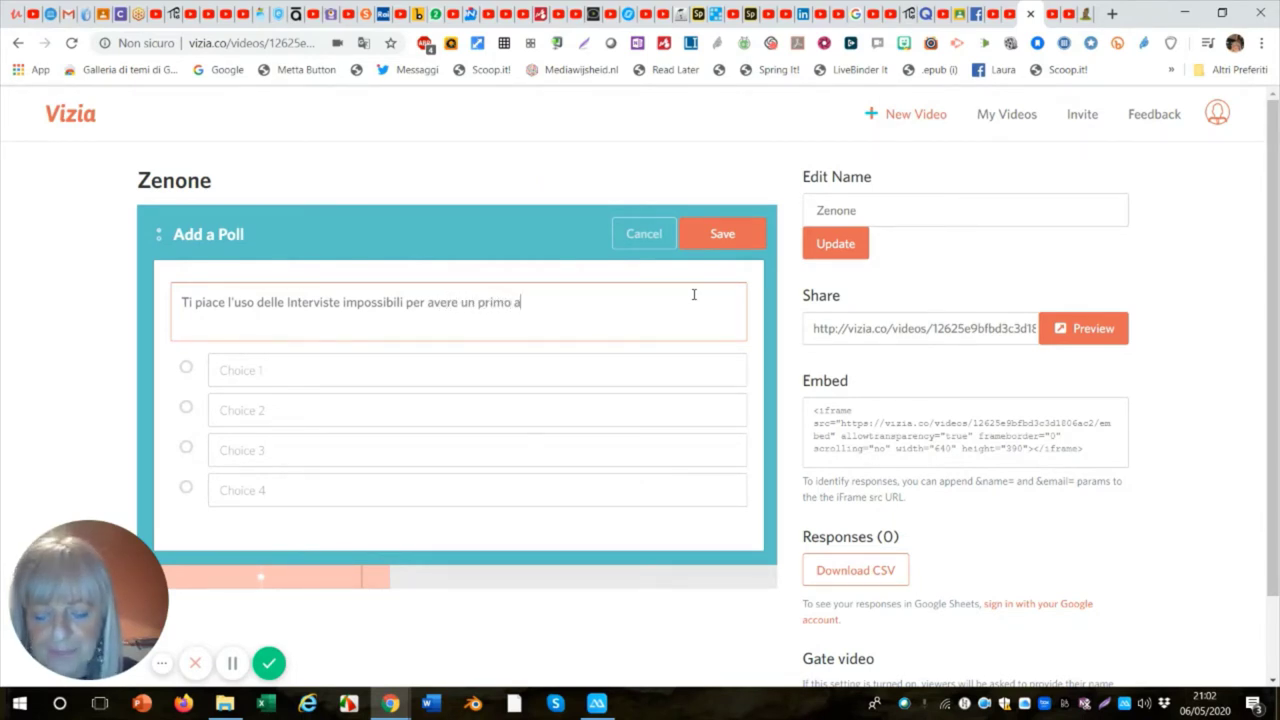
text(ppr)
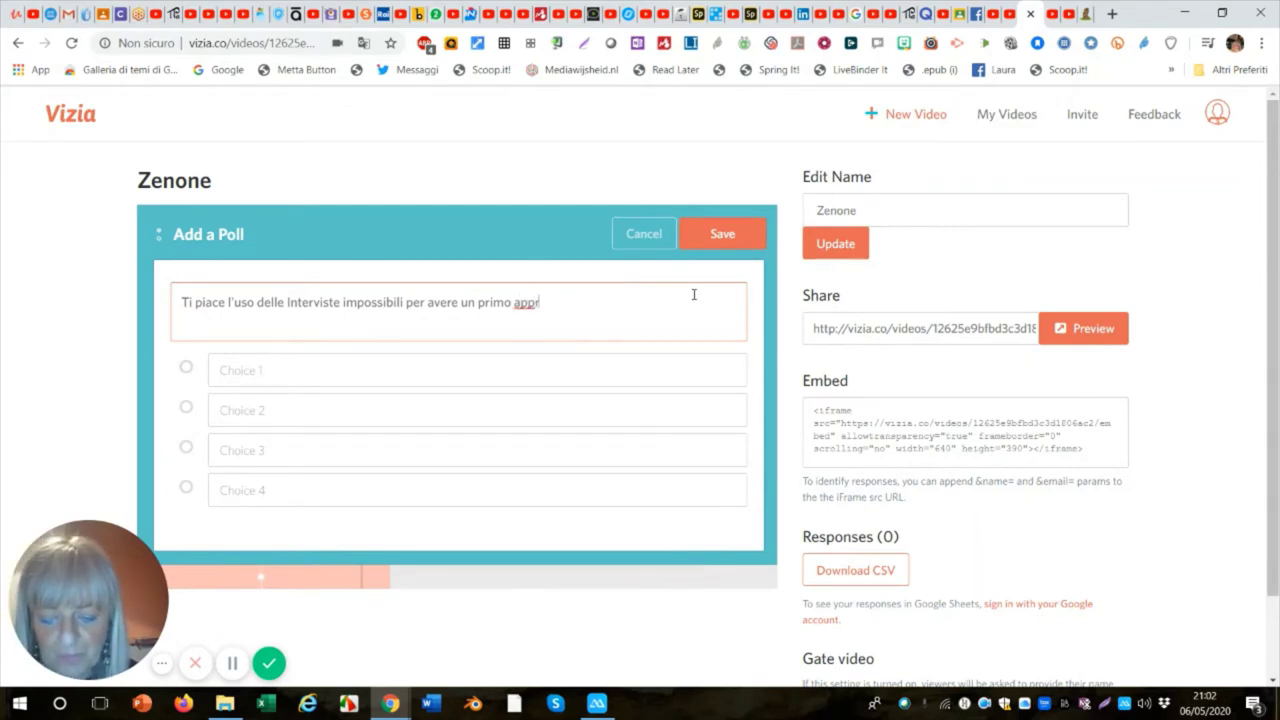
text(occio)
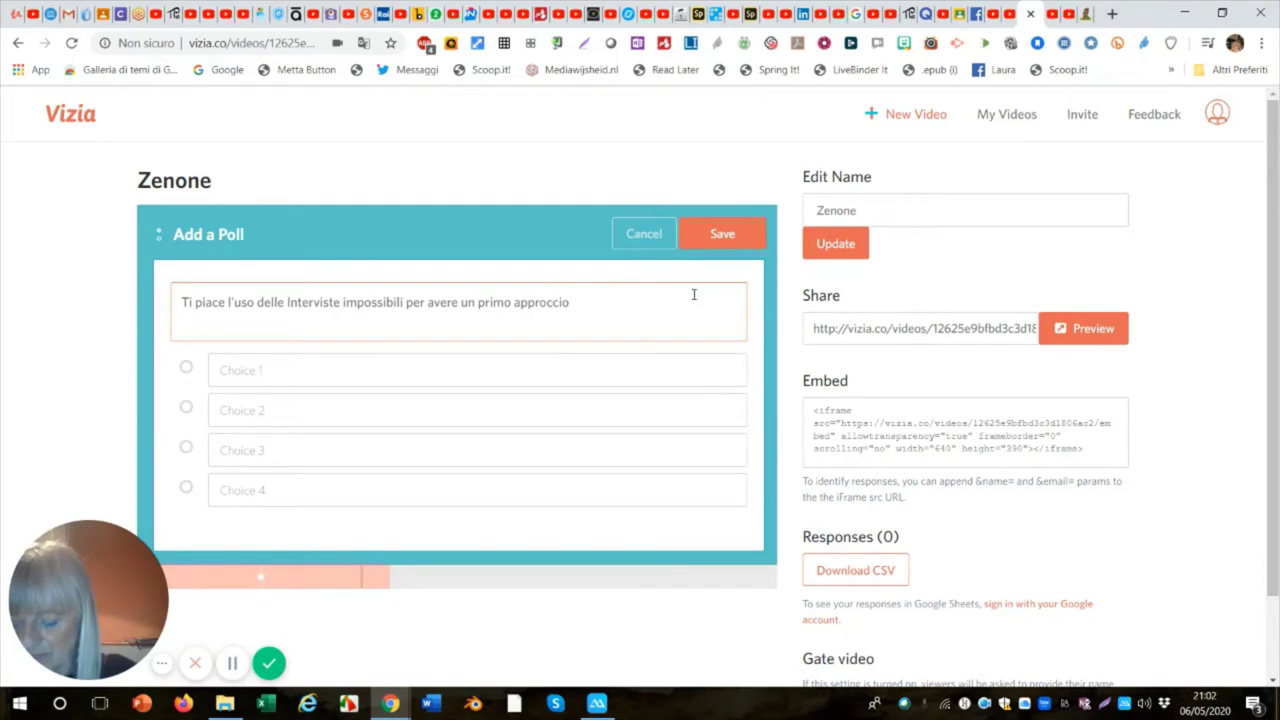
text( al)
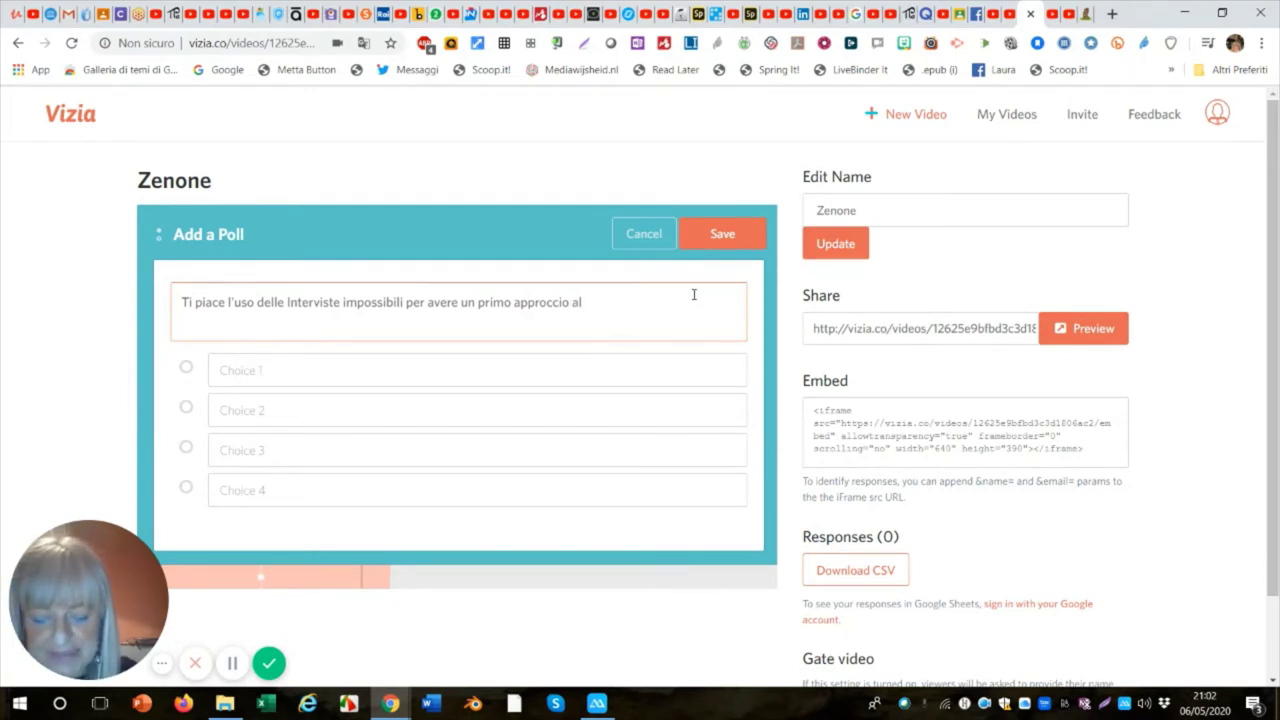
text( pensi)
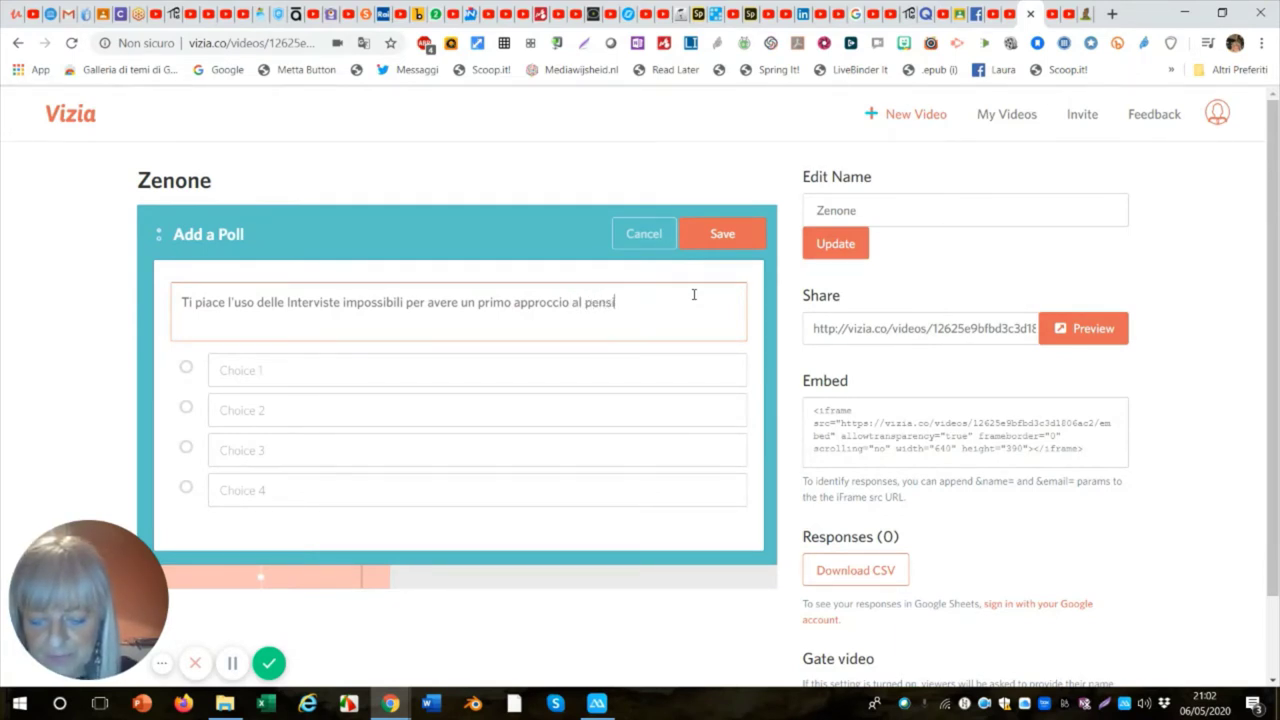
text(ero dei)
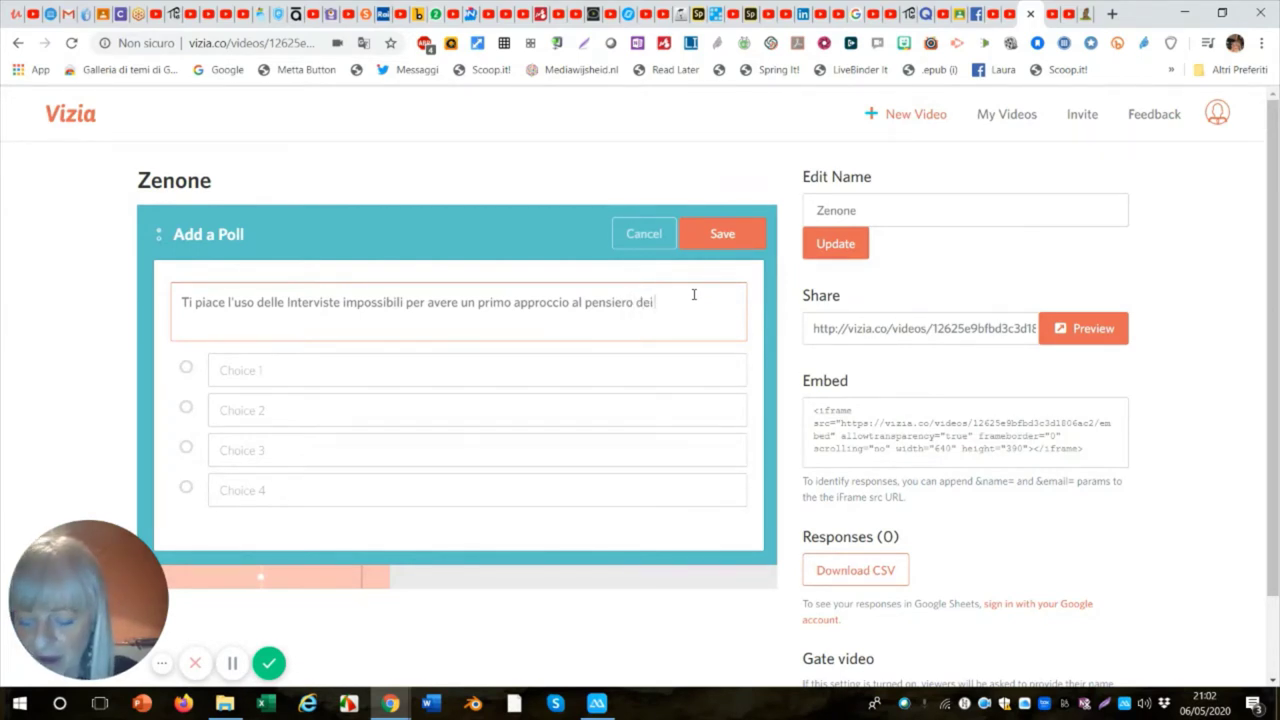
text( filo)
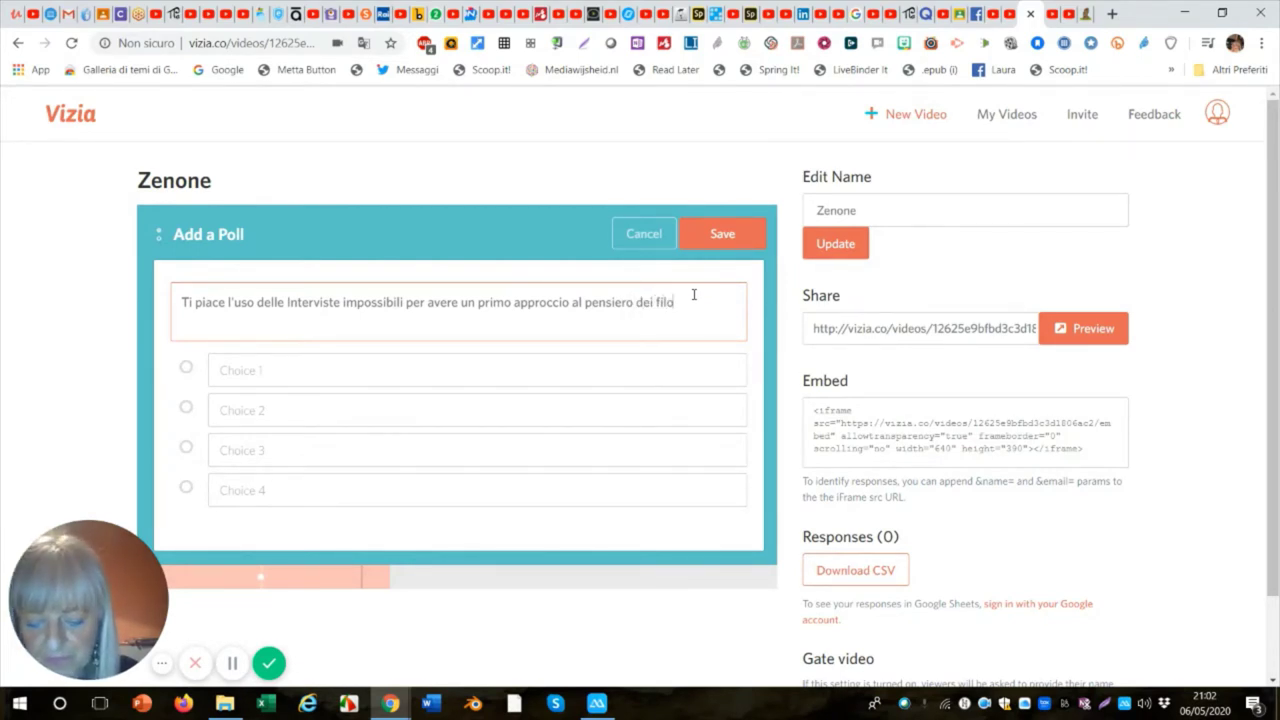
text(sof)
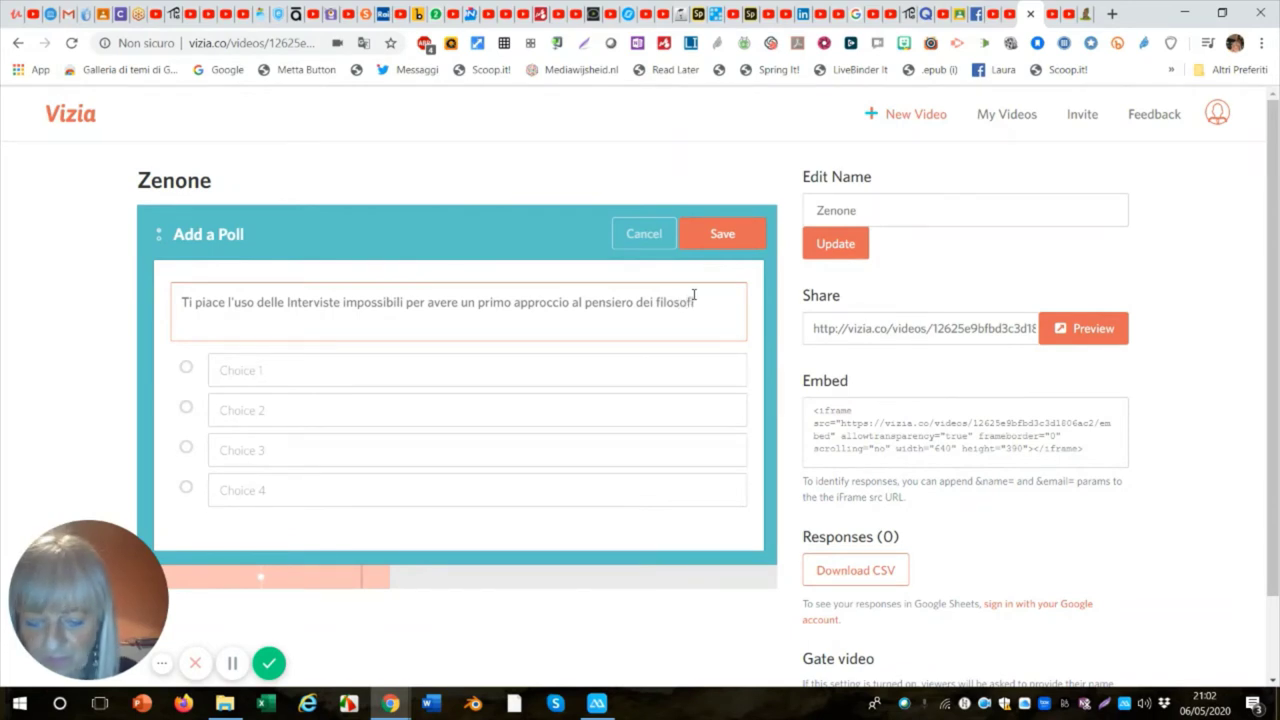
text(i?)
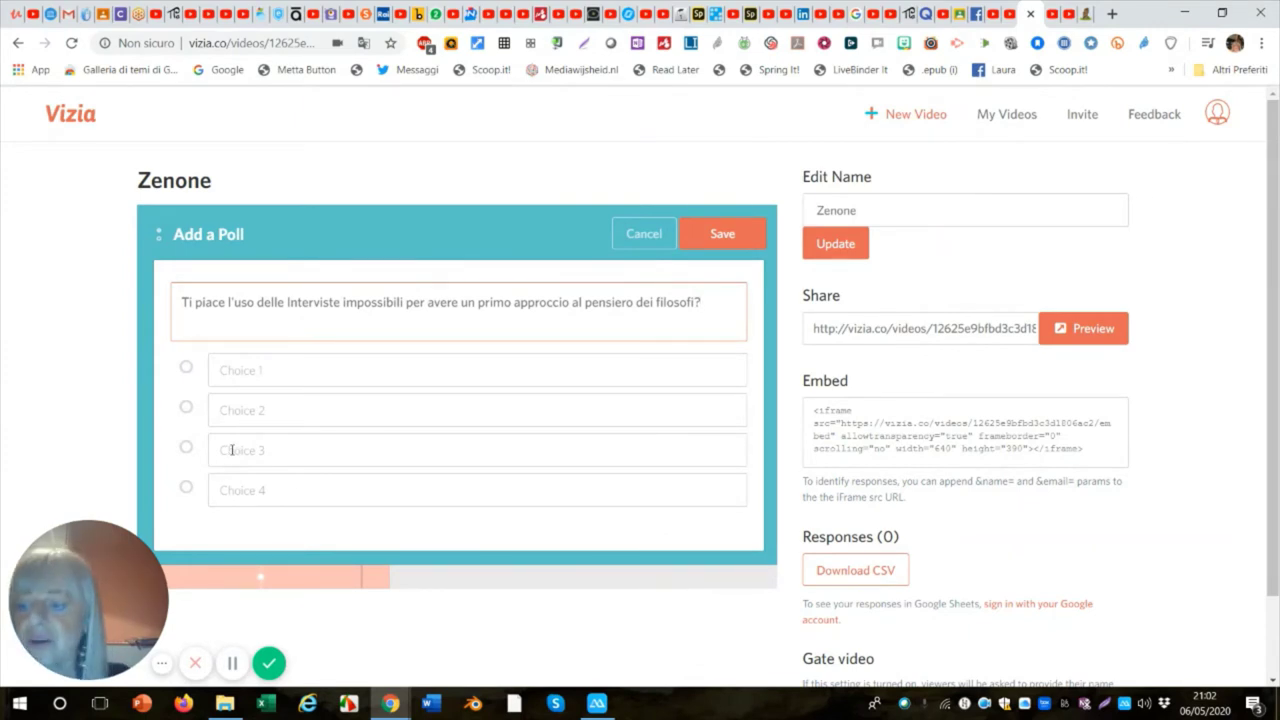
Fill in the poll choices 'Sì', 'No' and 'Non so', then save the poll.
click(224, 371)
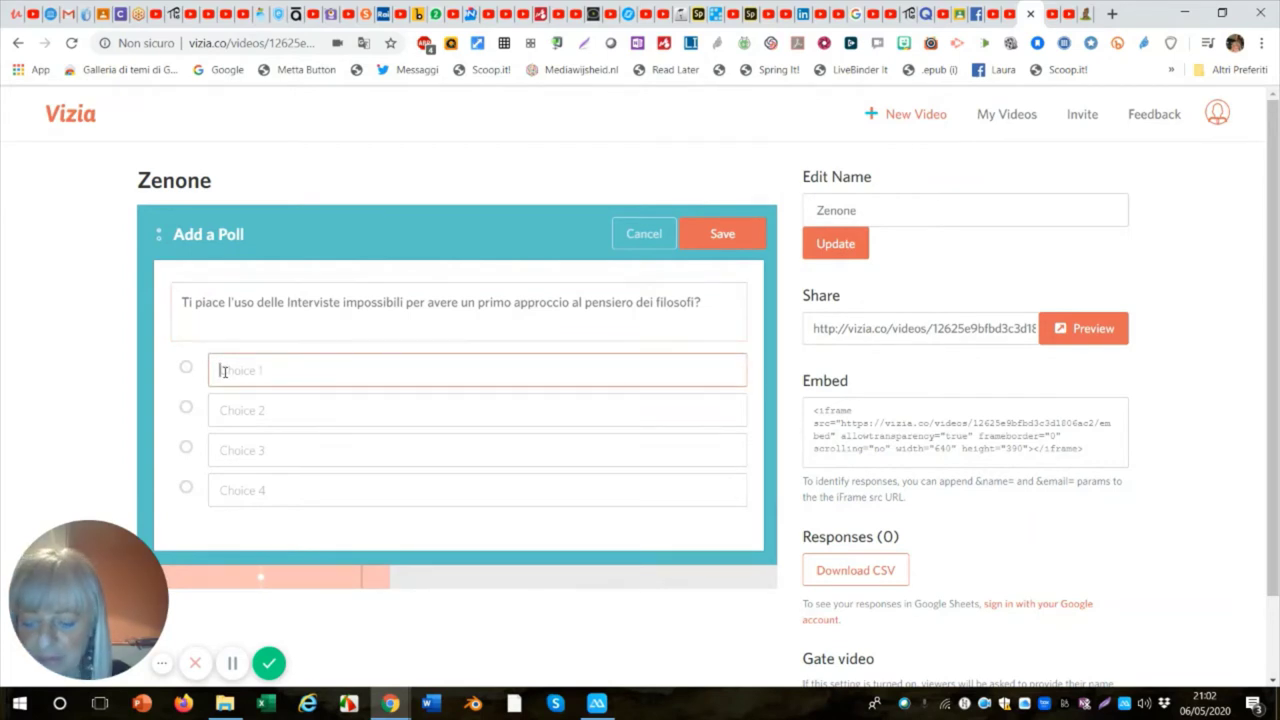
text(S)
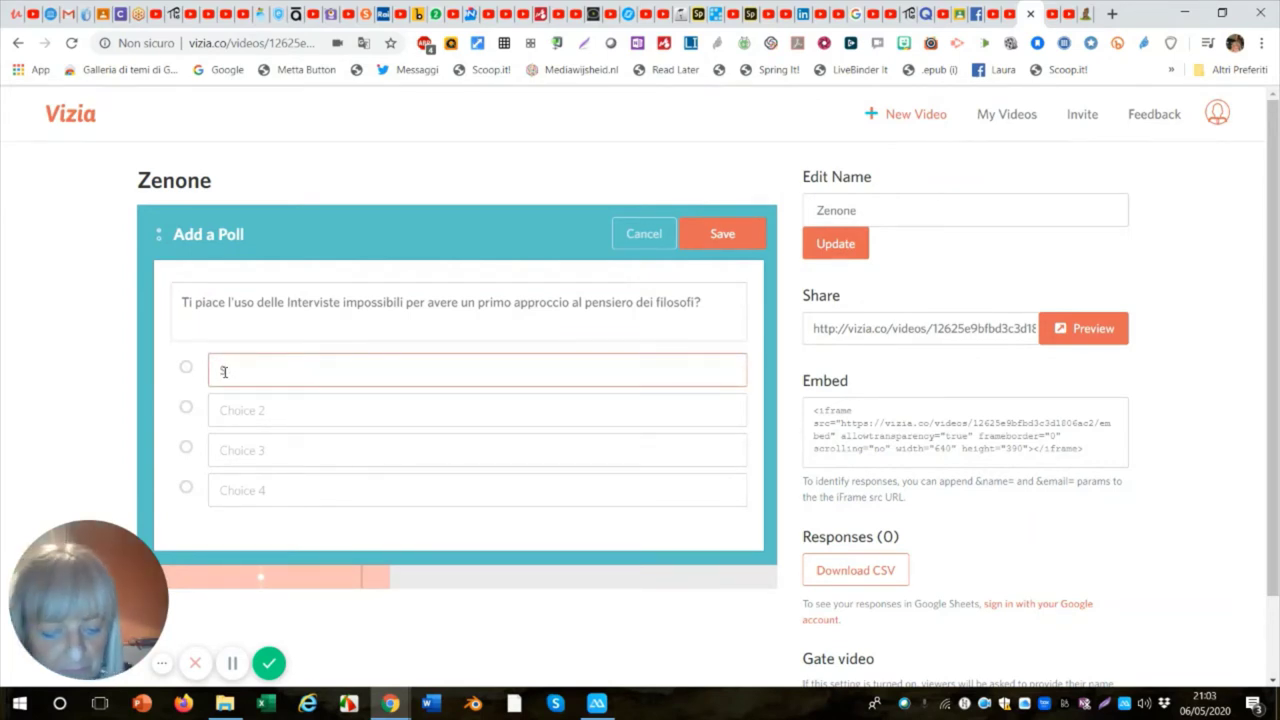
text(ì)
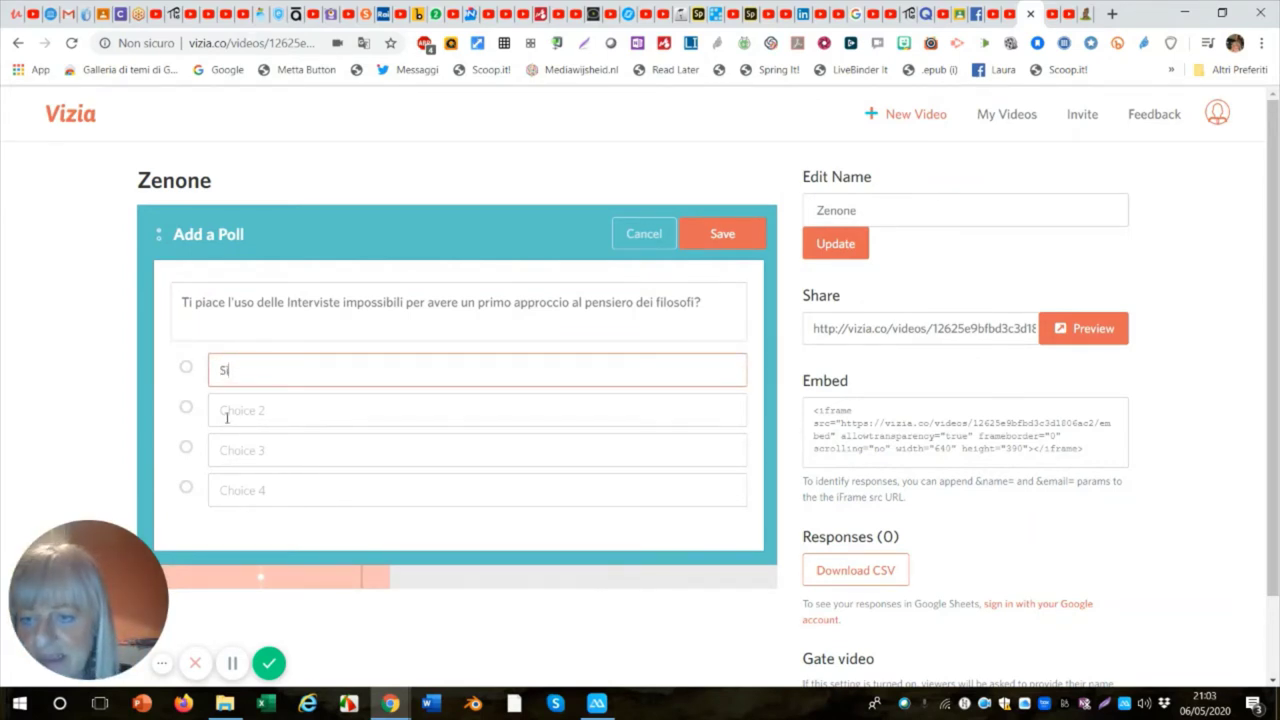
click(227, 416)
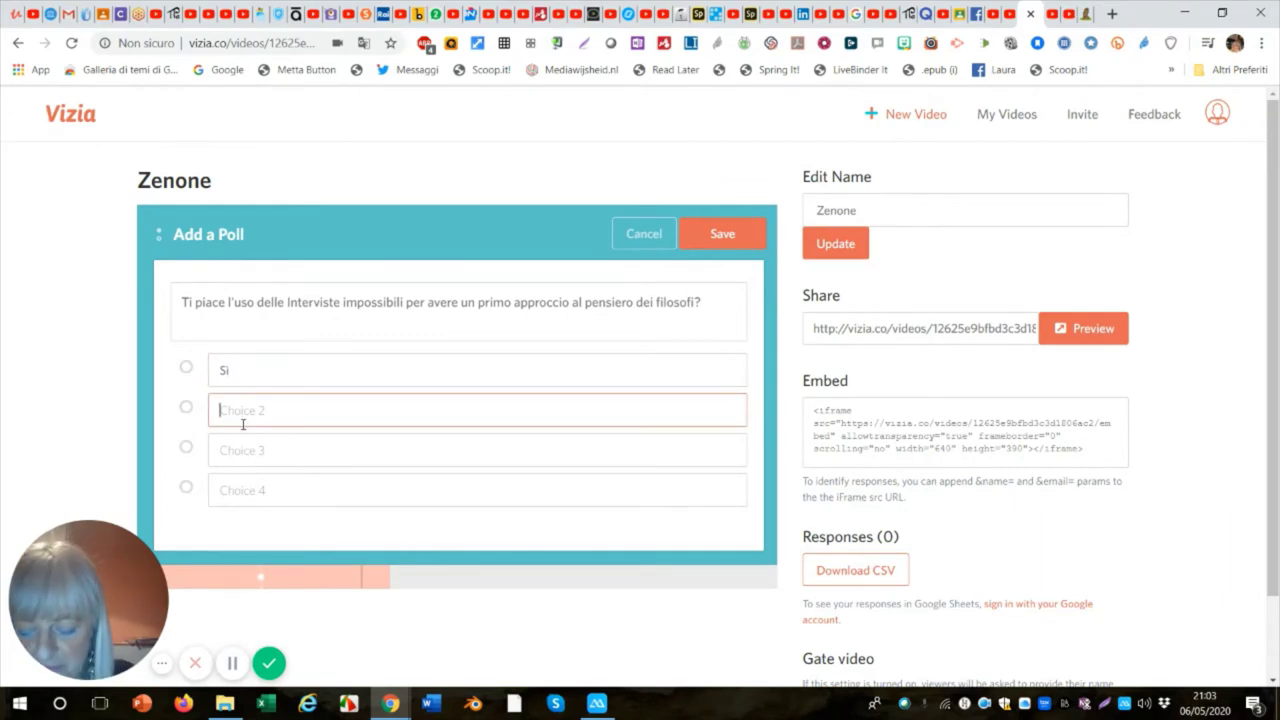
text(No)
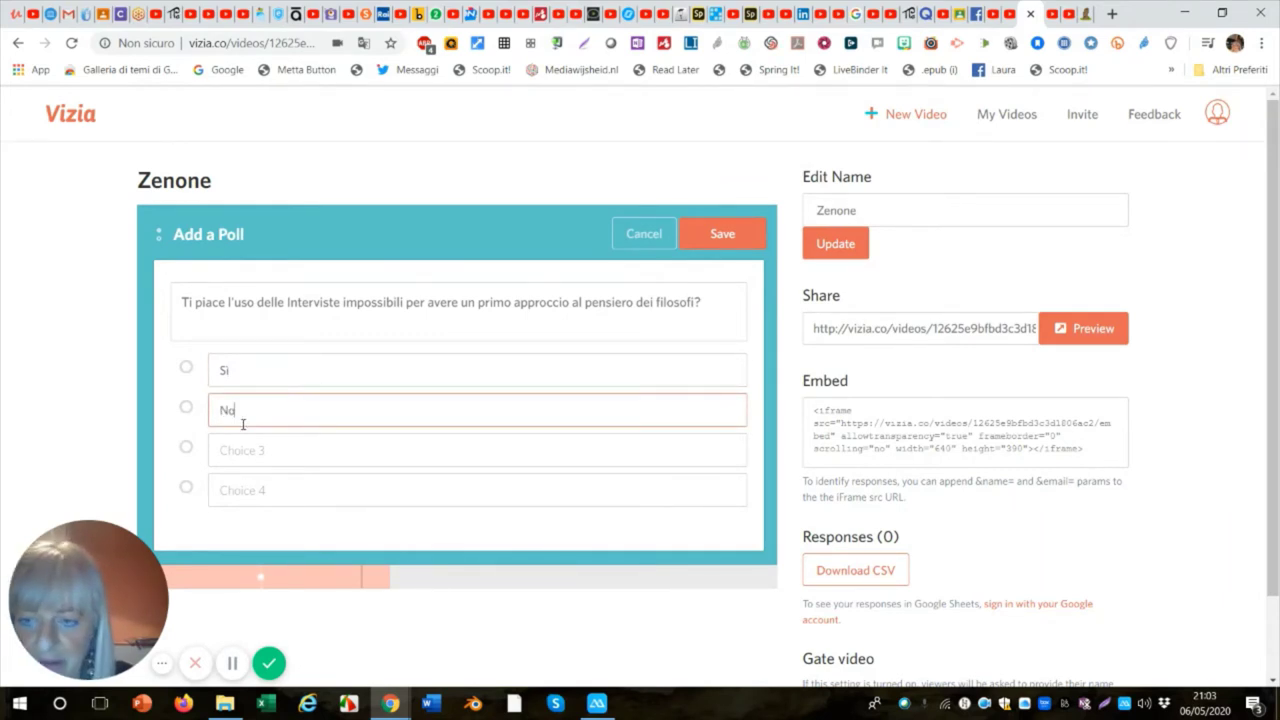
click(222, 452)
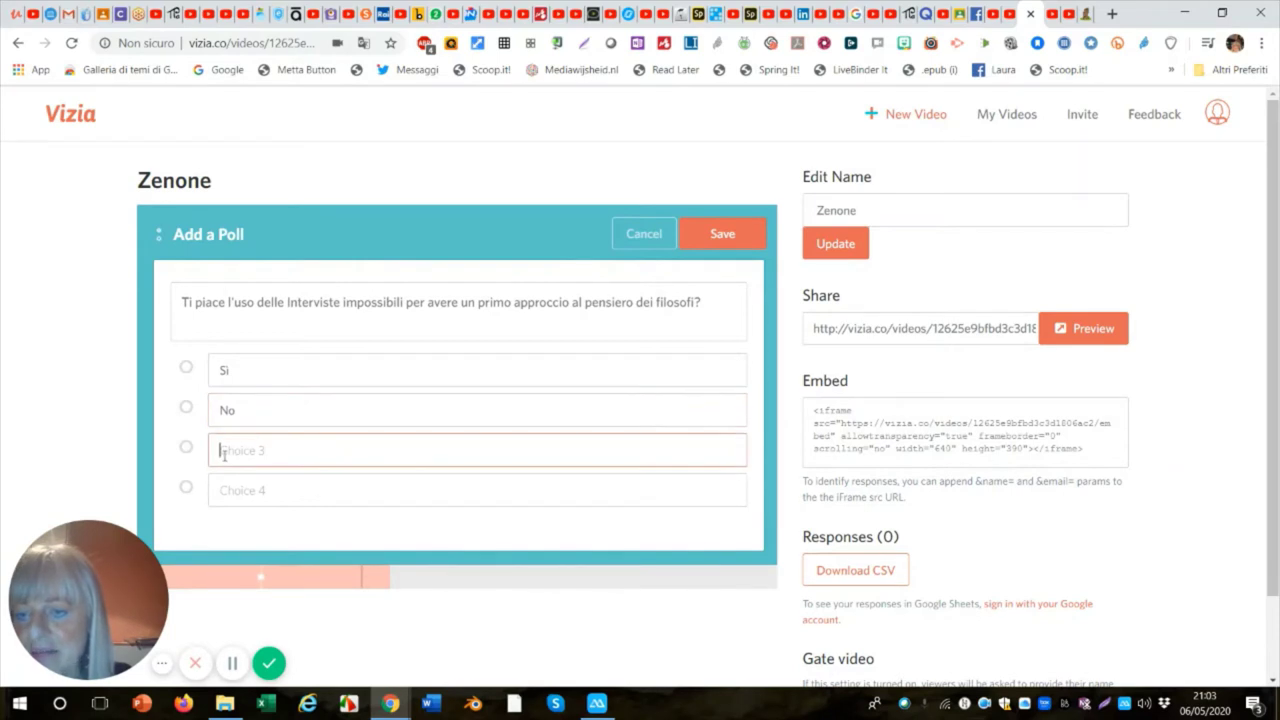
text(n)
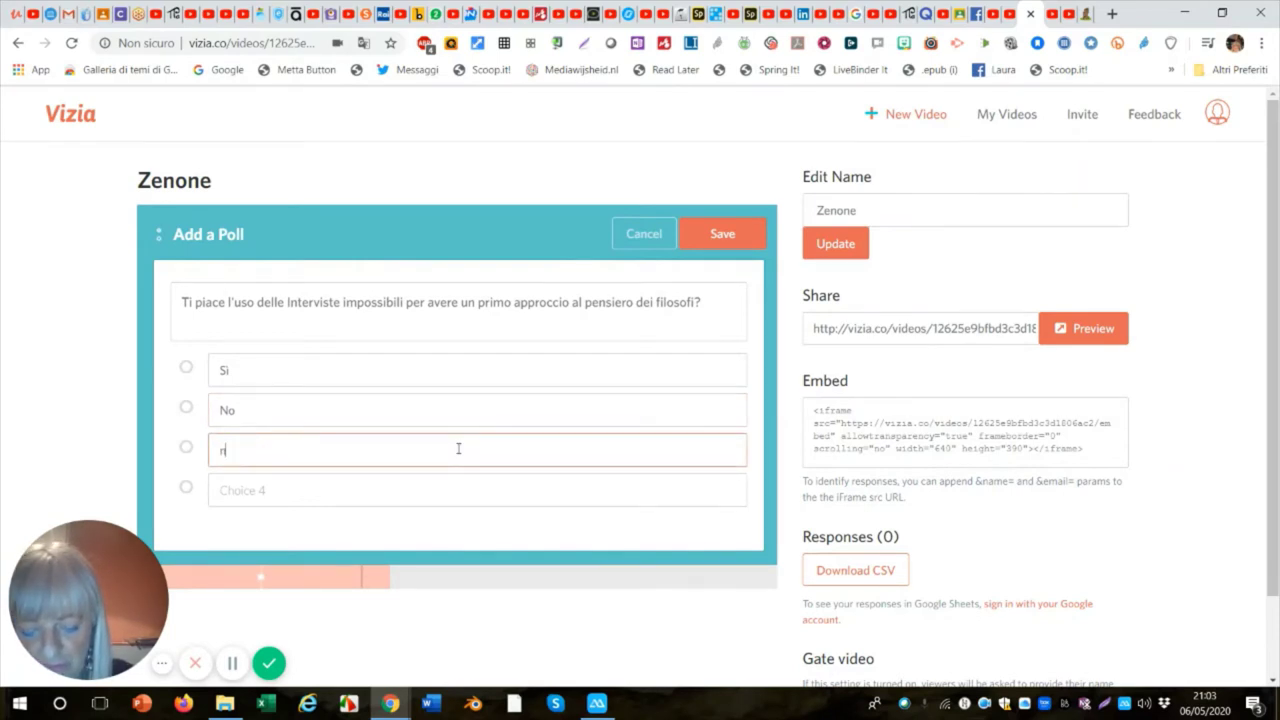
text(on)
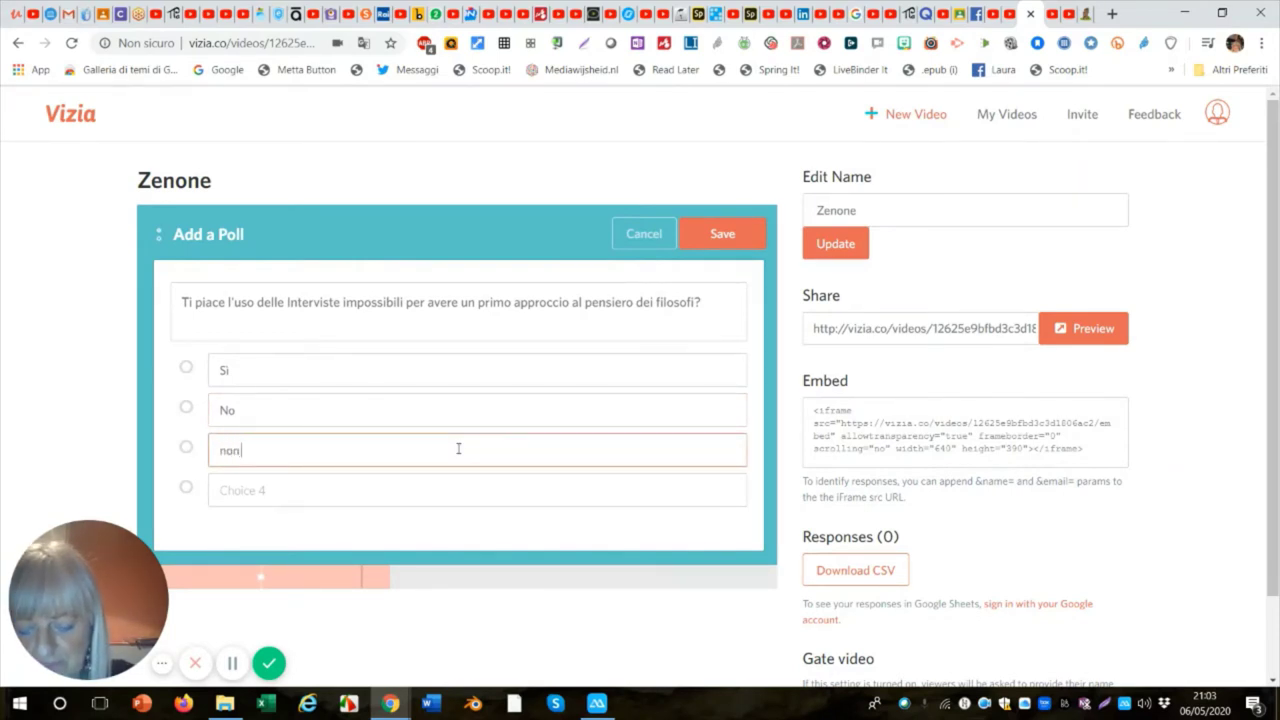
text( so)
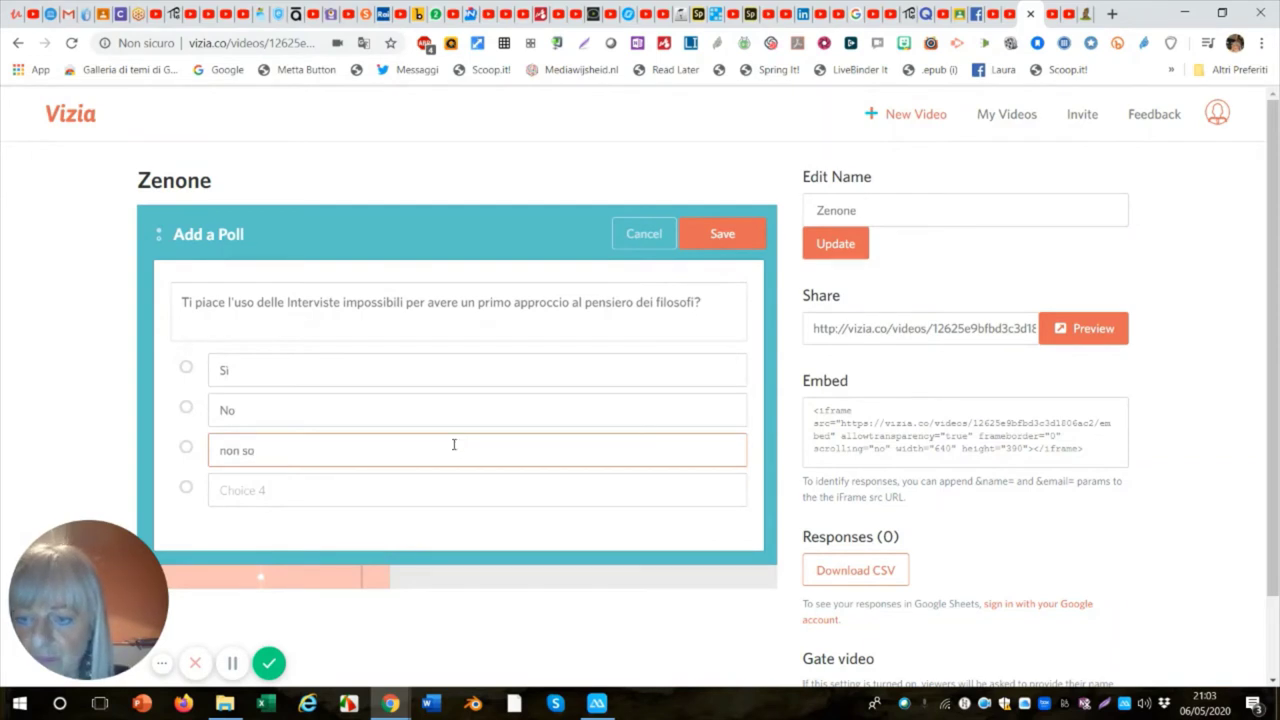
drag(230, 451, 215, 455)
text(N)
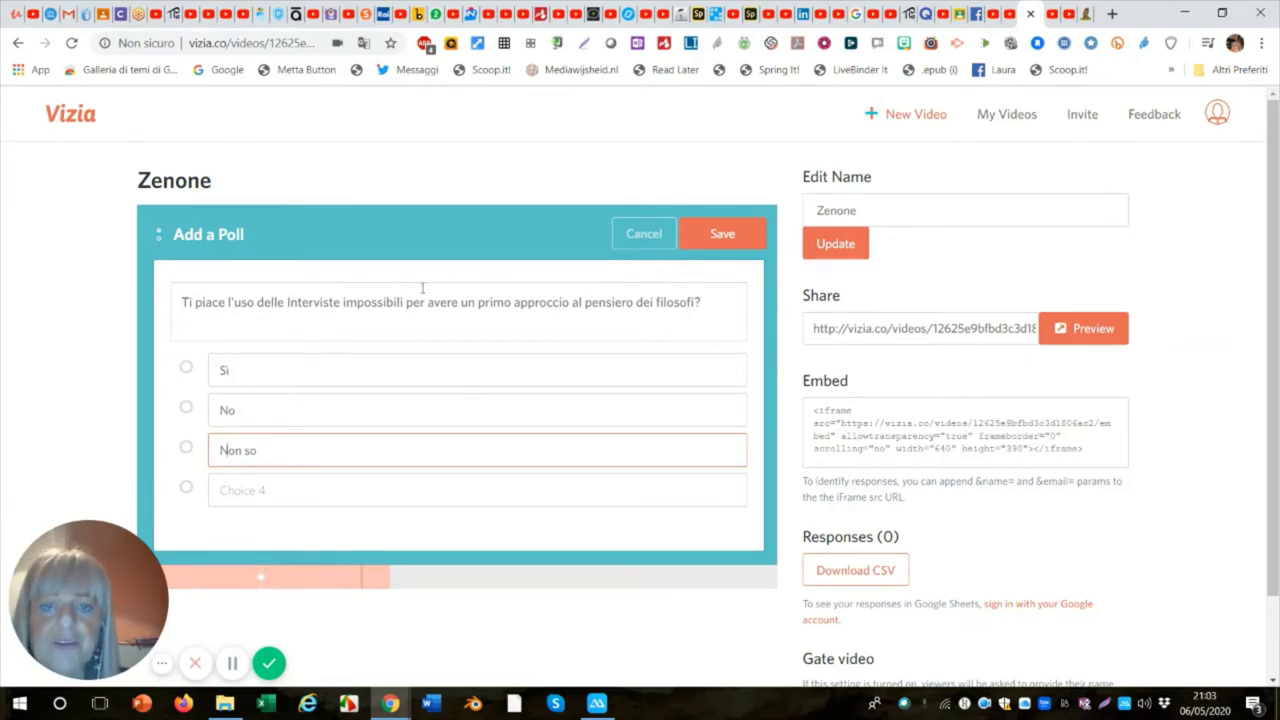
click(731, 238)
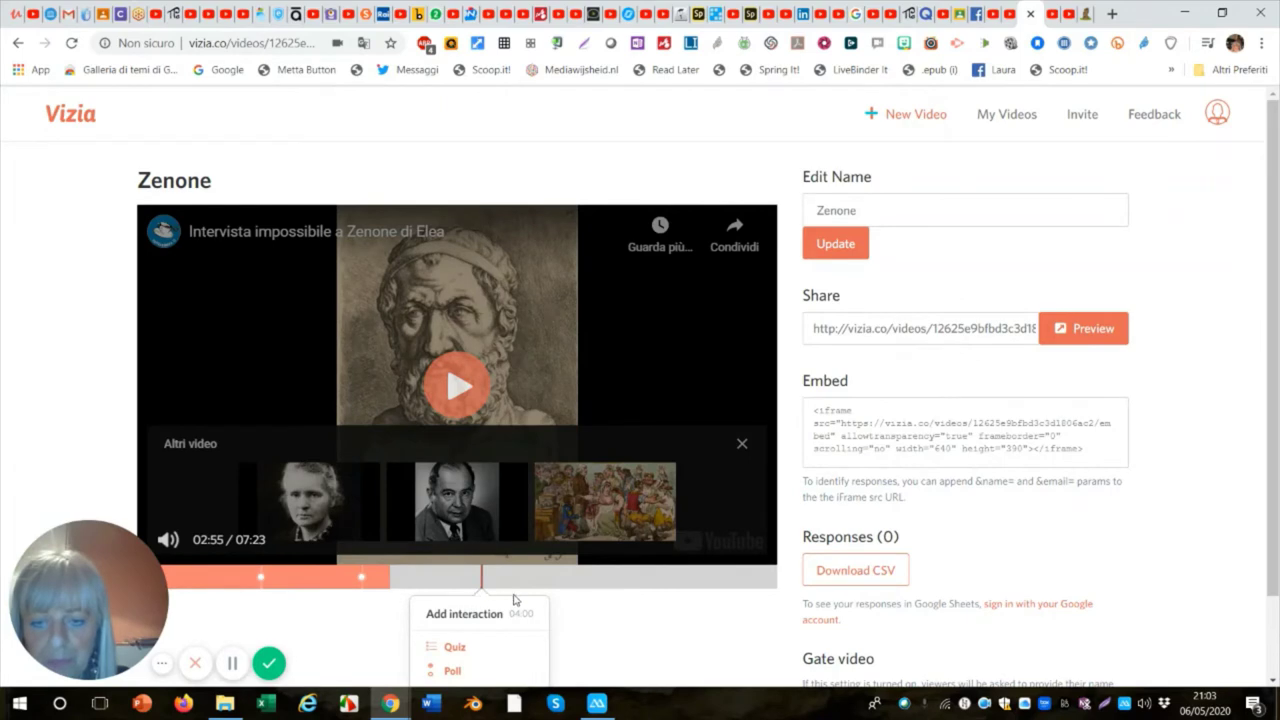
Skip toward the video's end, pause, then seek back to about 04:02.
drag(514, 592, 735, 588)
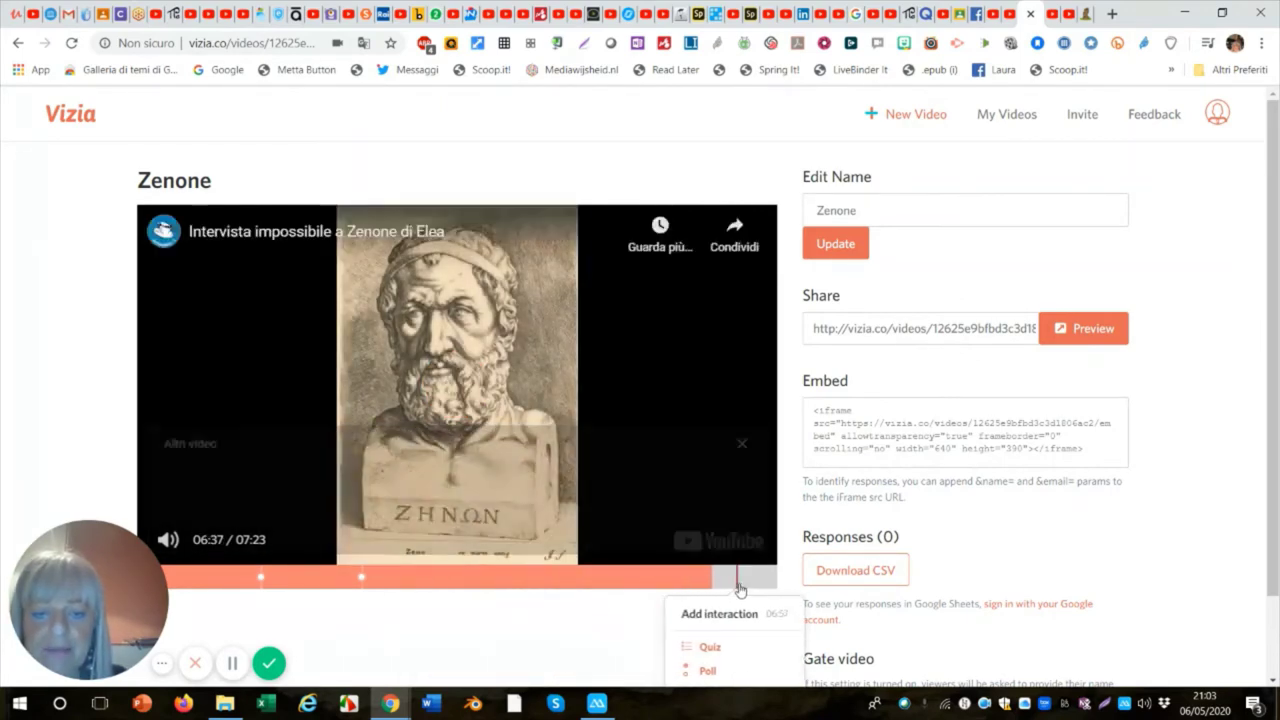
click(289, 429)
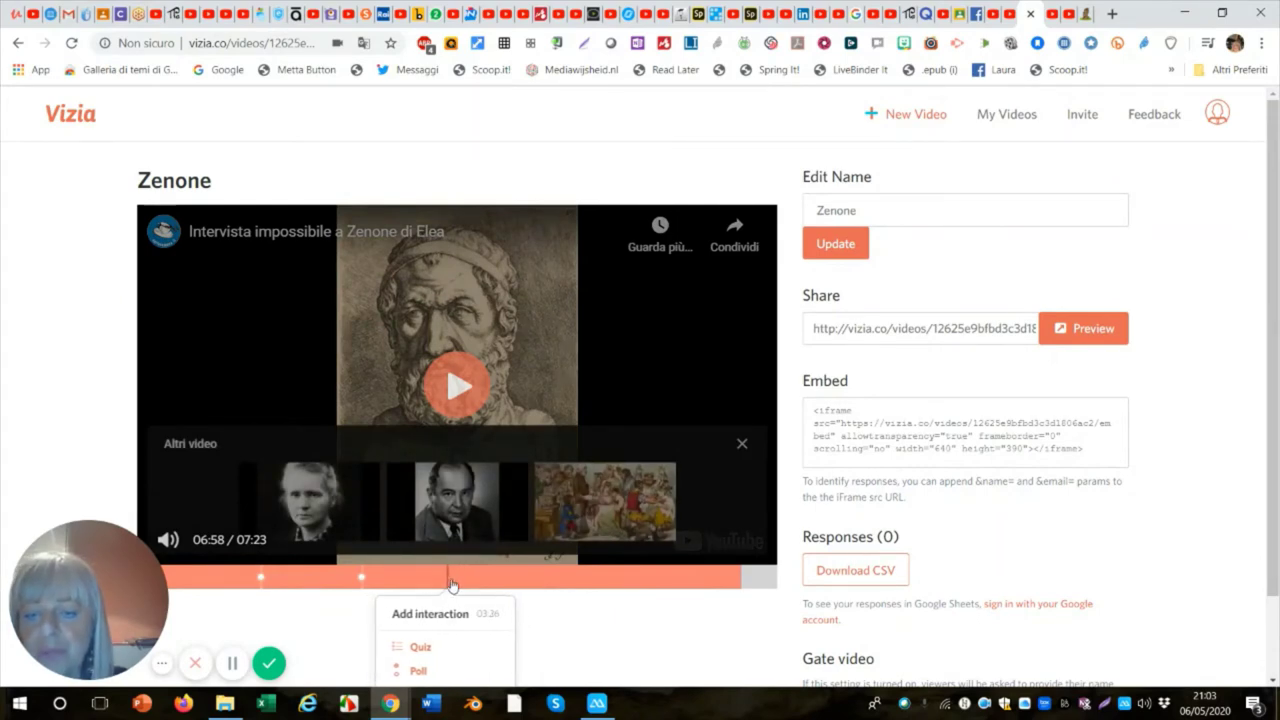
click(487, 585)
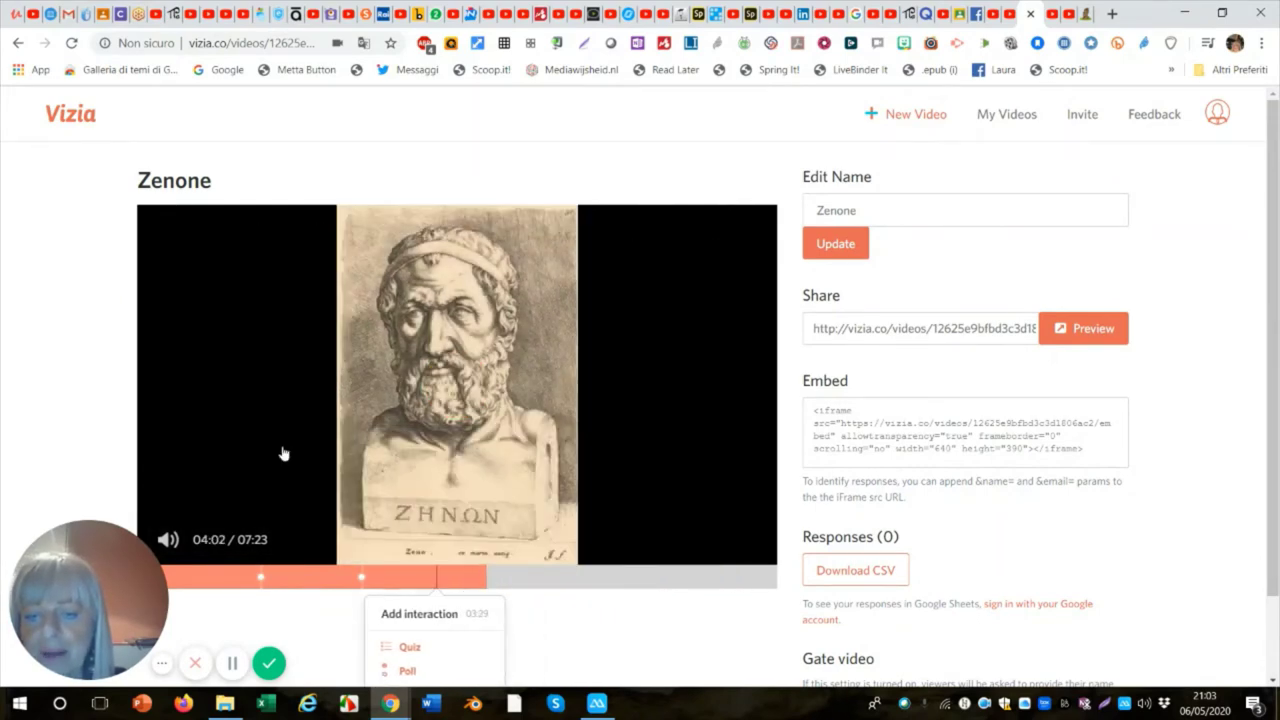
click(327, 474)
scroll(470, 560, down, 1)
scroll(470, 560, up, 1)
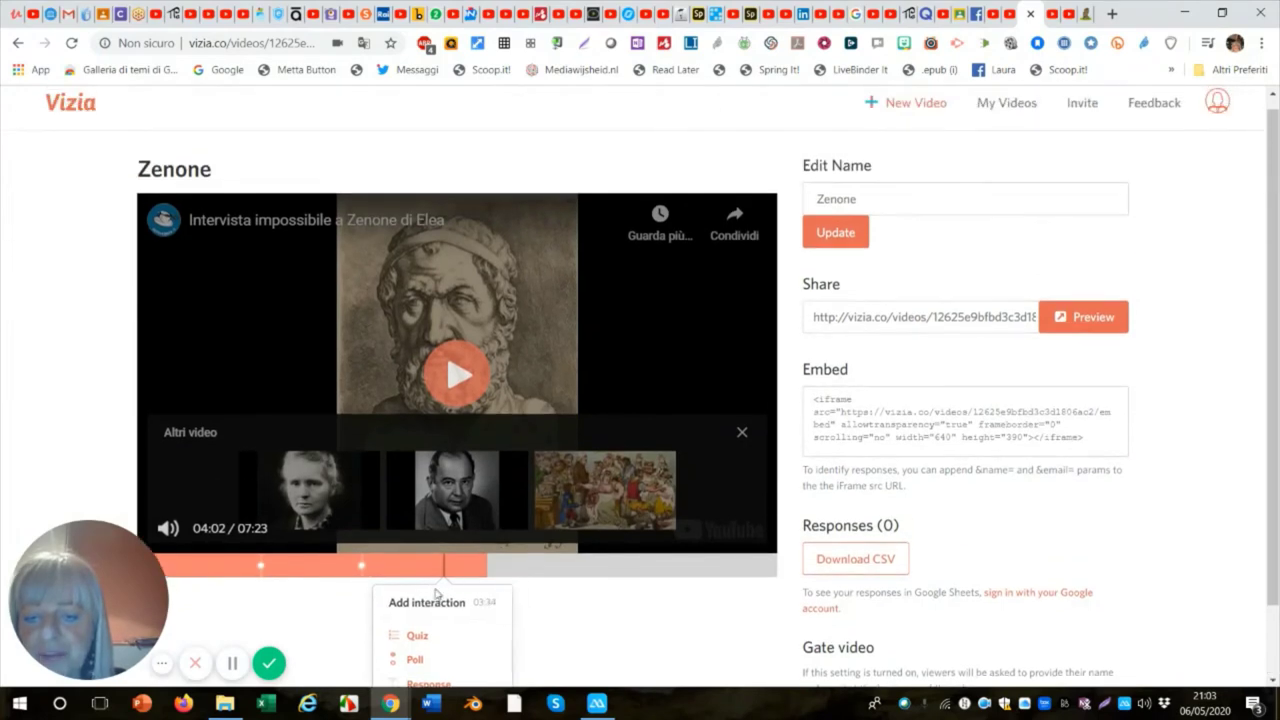
scroll(474, 543, down, 1)
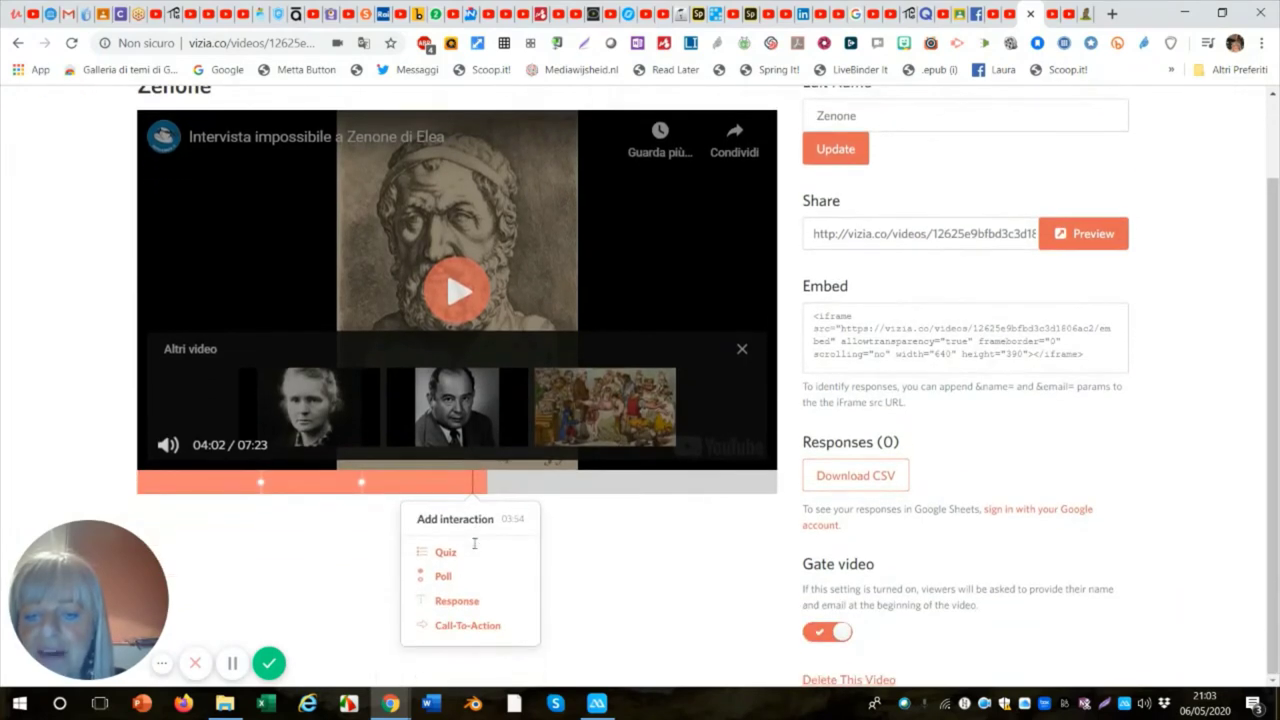
Write the open question 'Cosa ne pensi della negazione del divenire in Zenone?', correcting 'Znone', and save it.
click(445, 603)
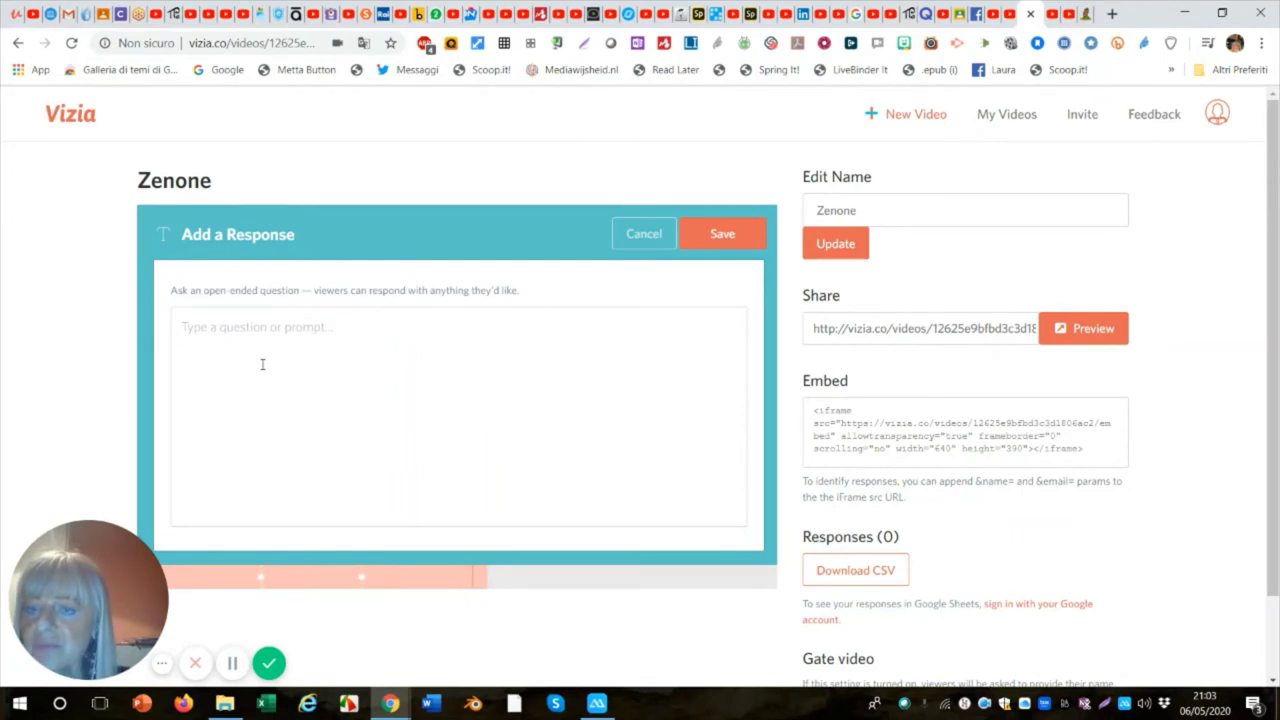
click(198, 326)
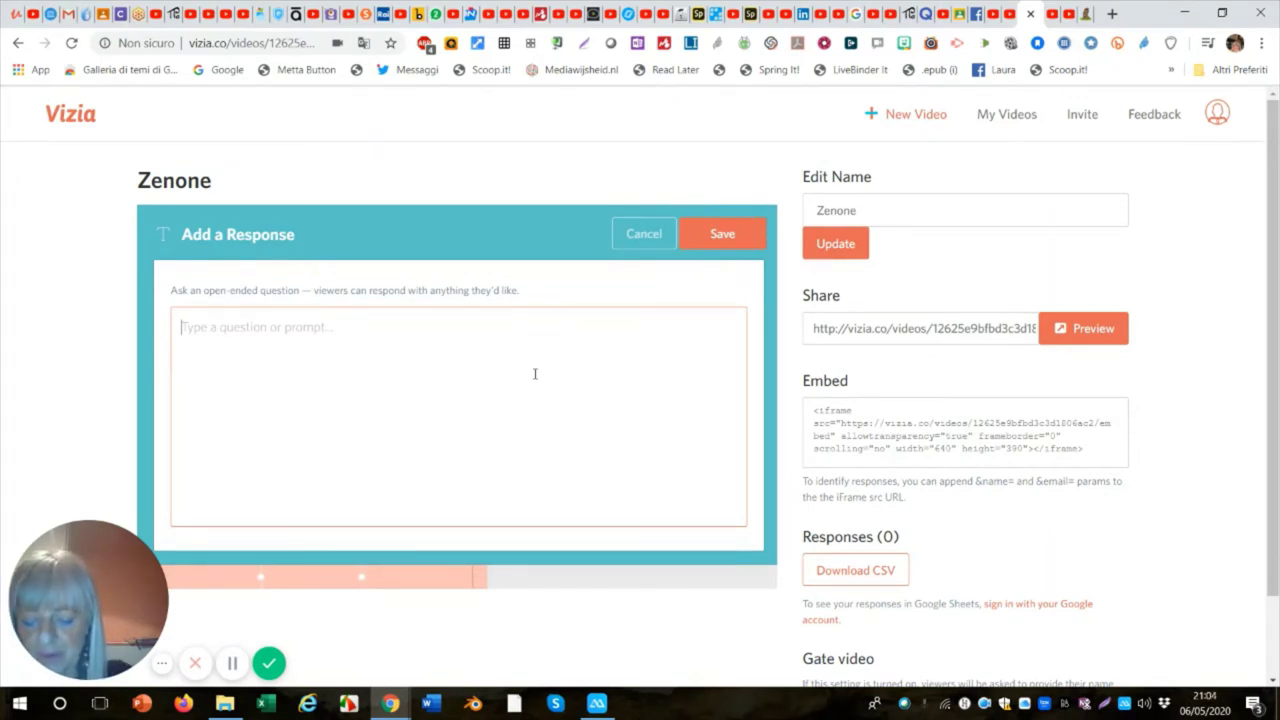
text(Cosa)
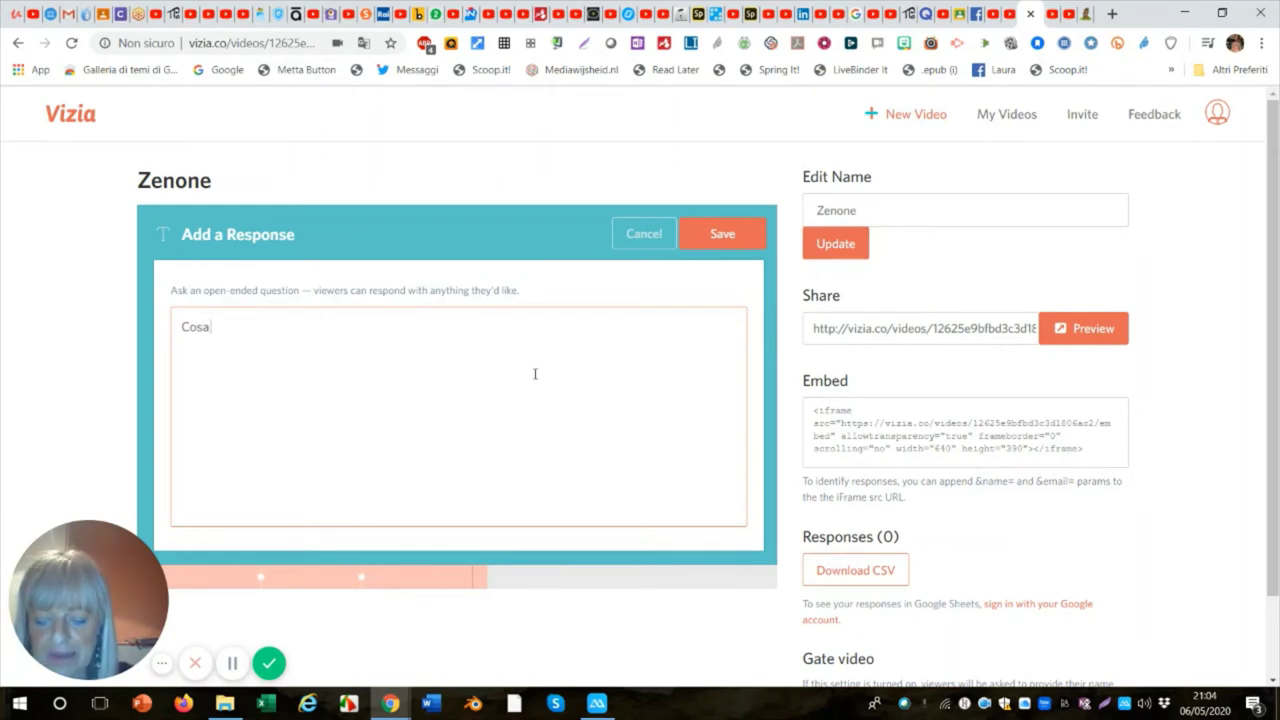
text( ne pensi)
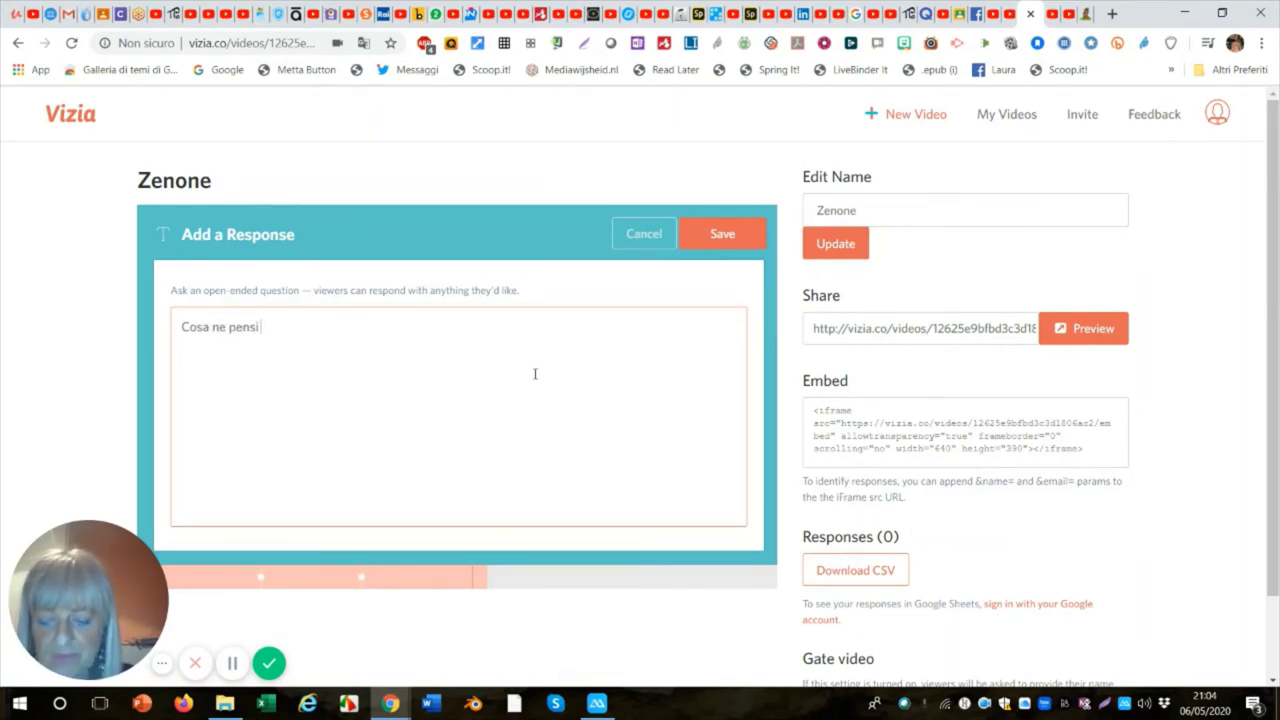
text( dell)
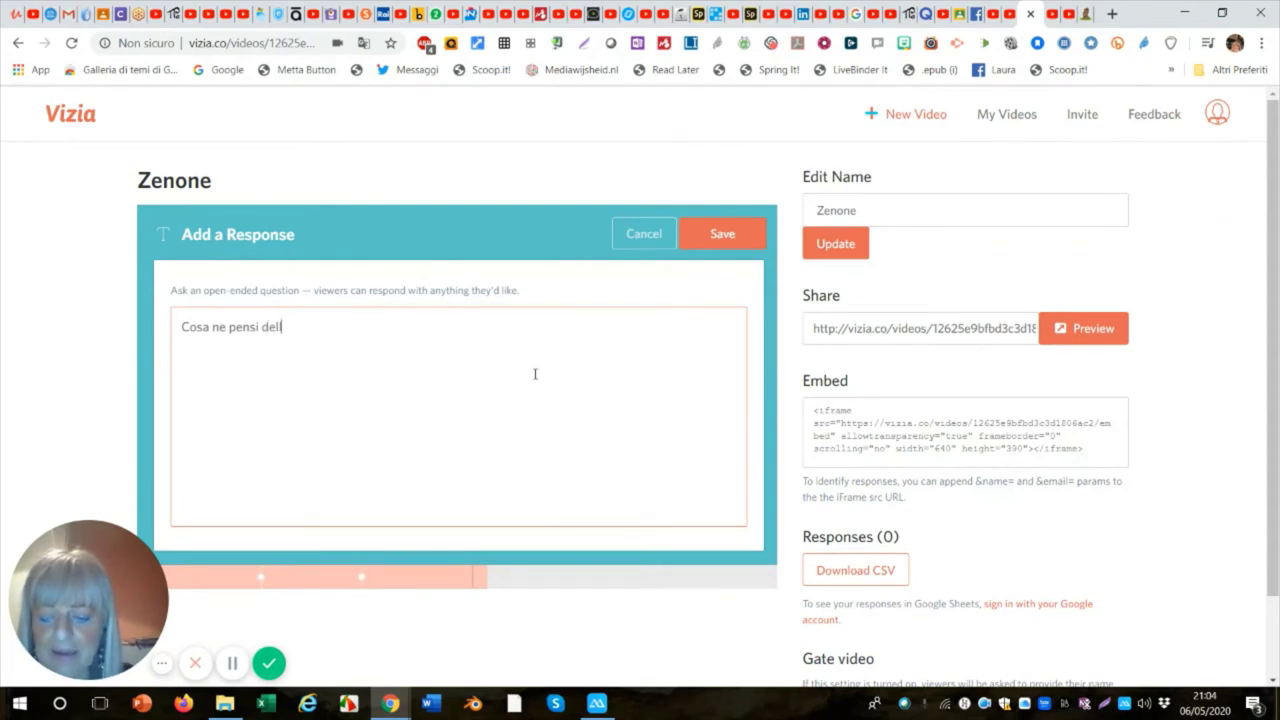
text(a nega)
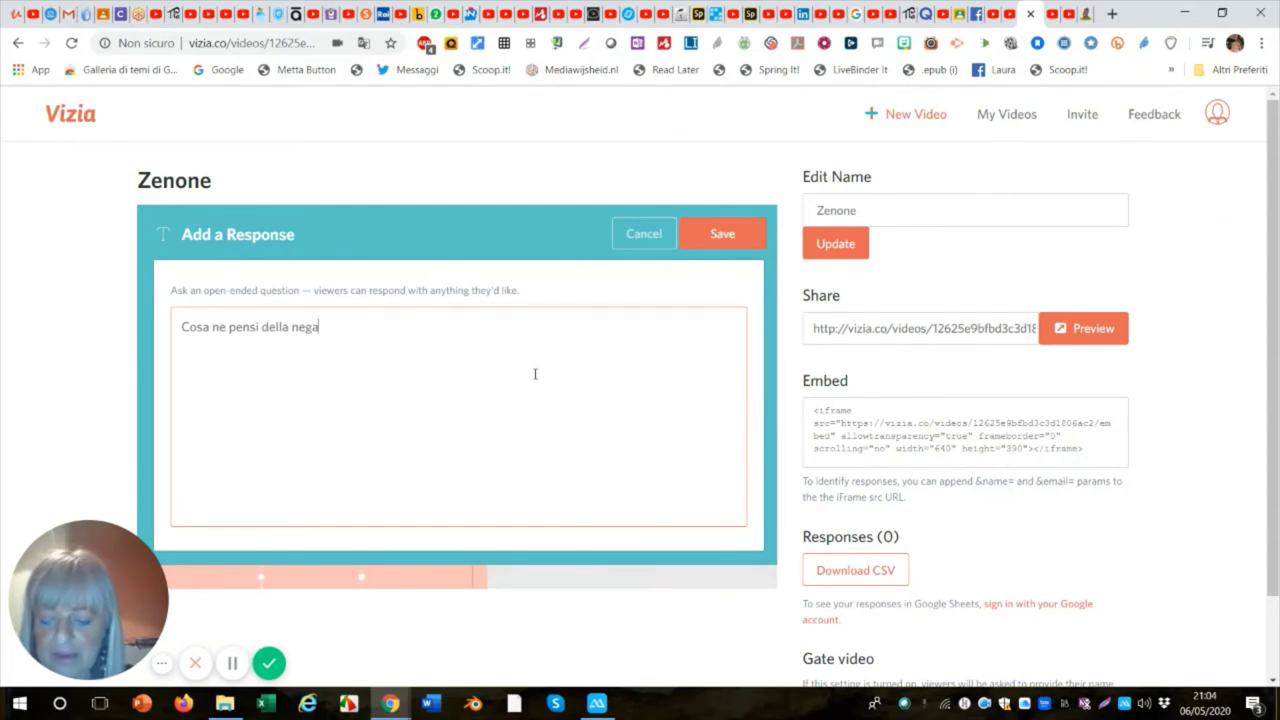
text(zione)
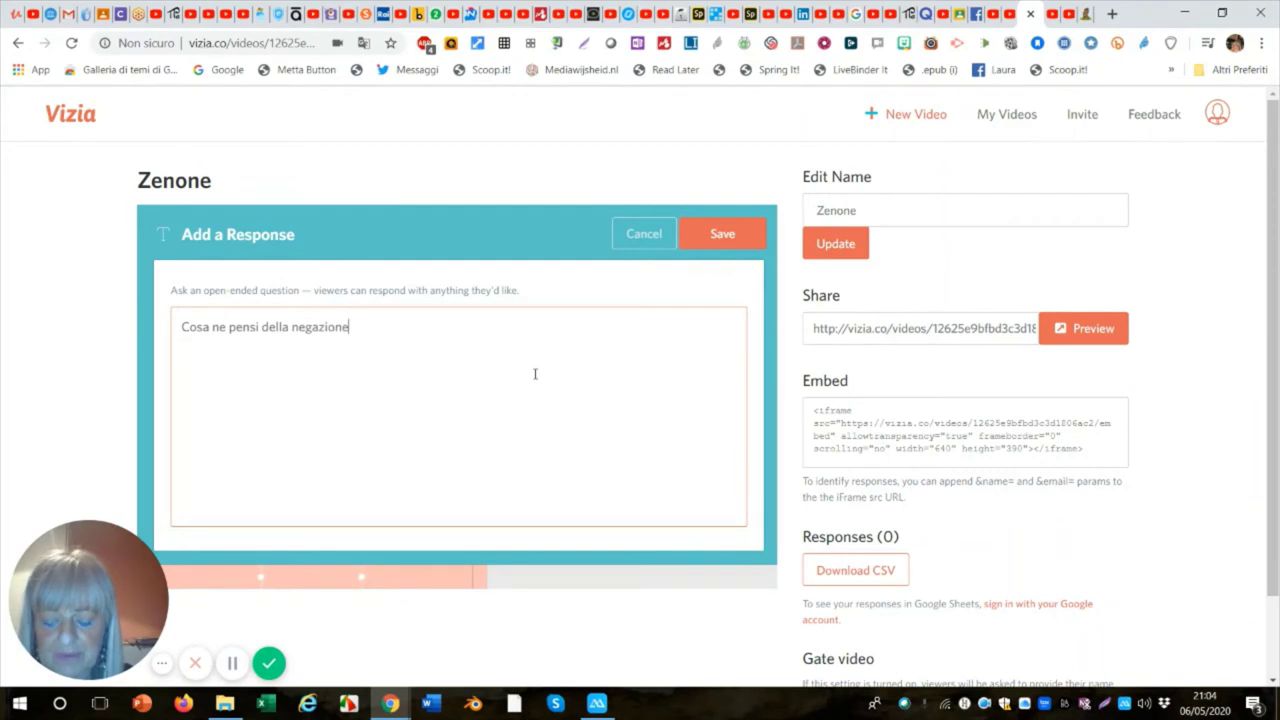
text( del d)
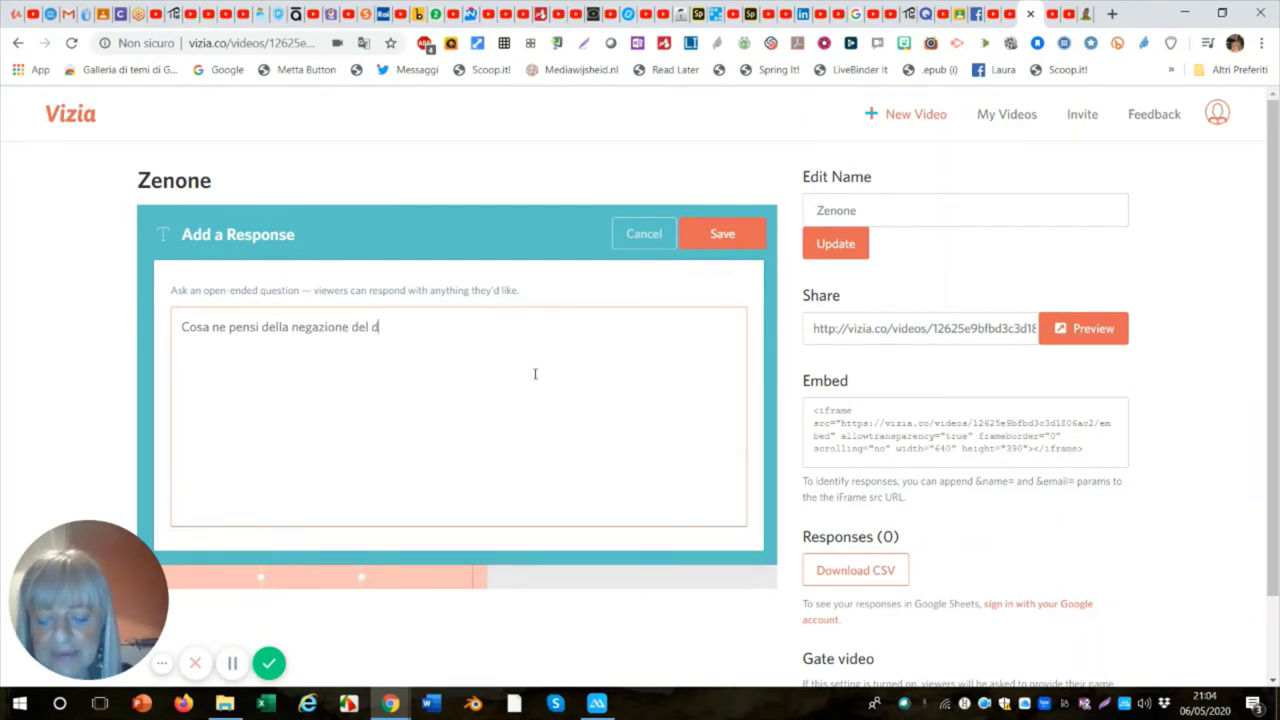
text(iven)
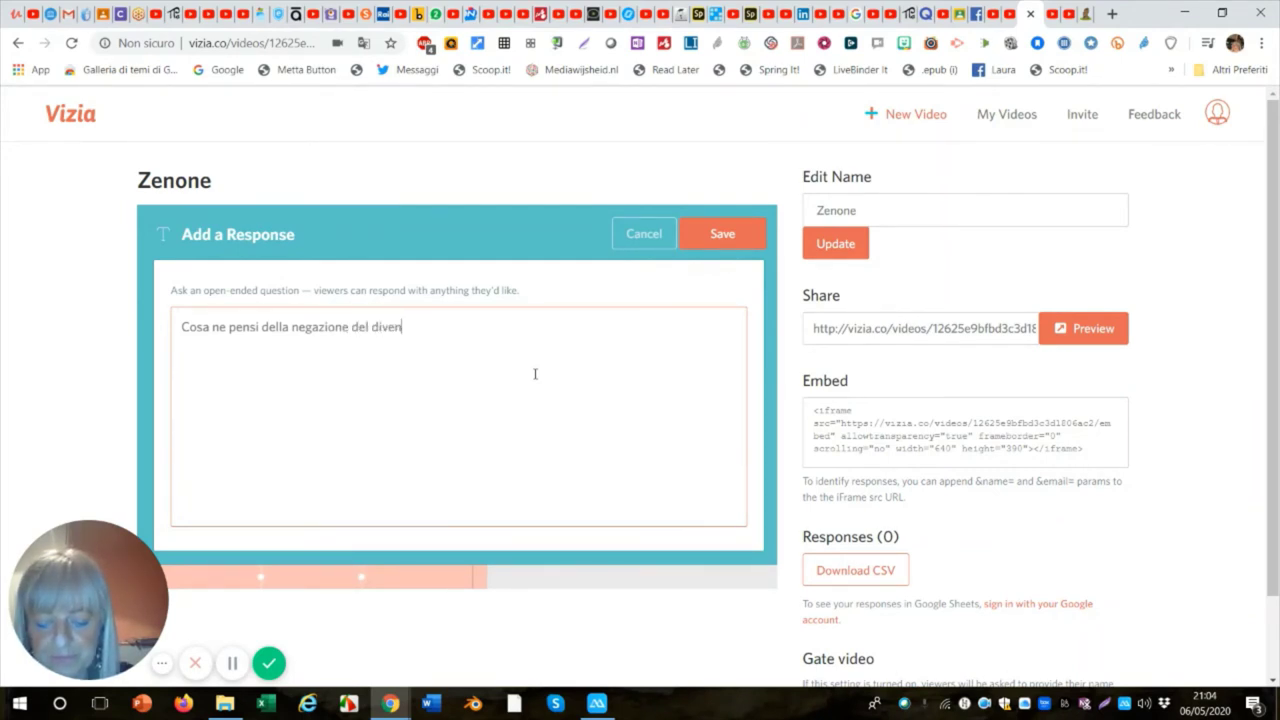
text(ire)
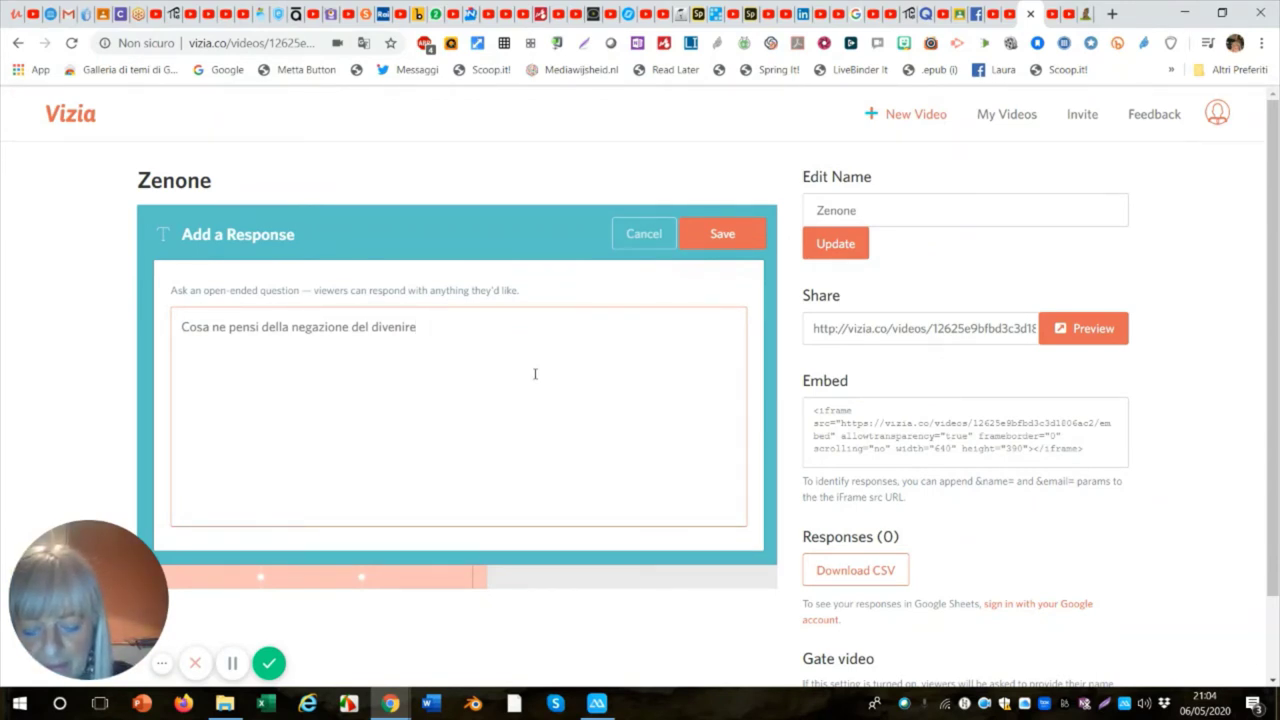
text(in)
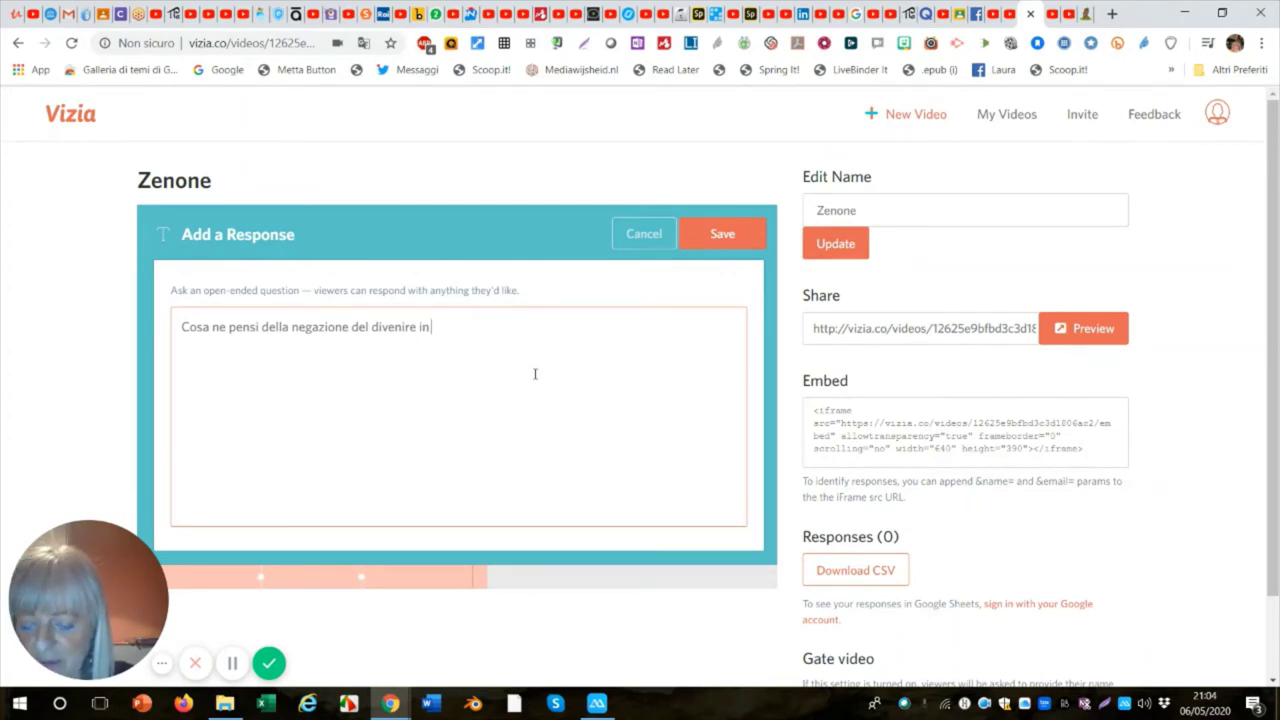
text( Z)
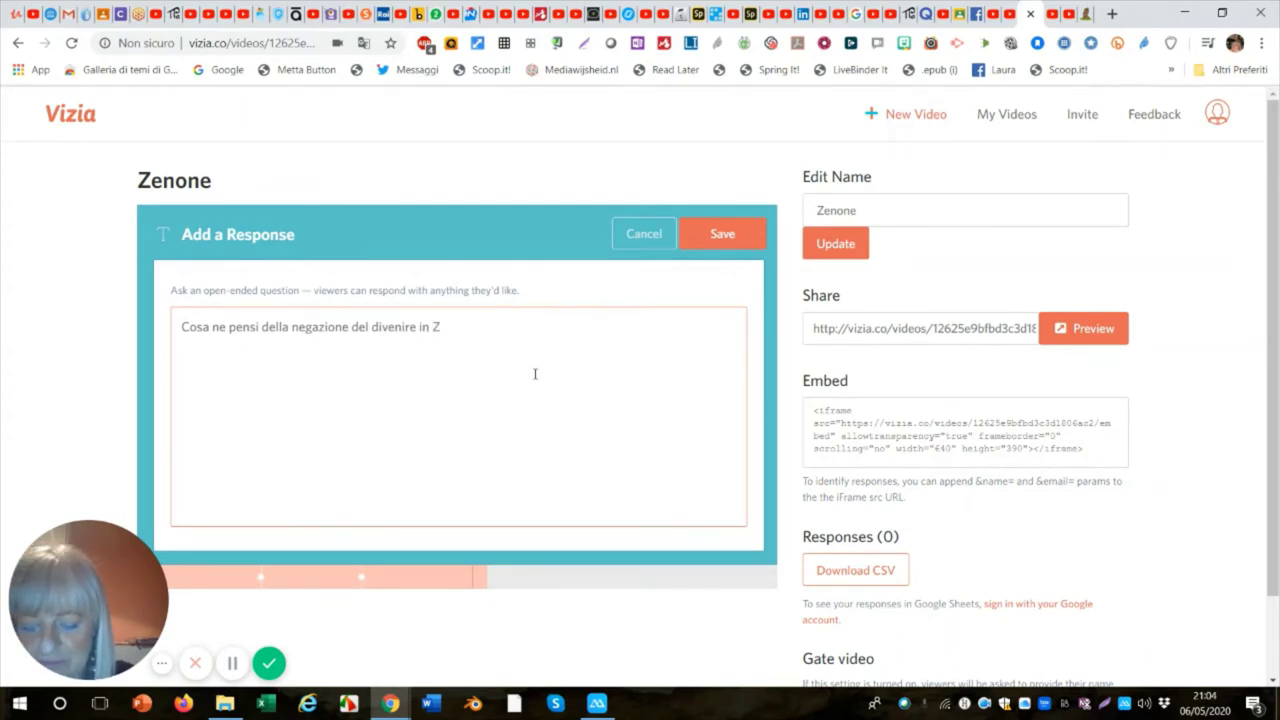
text(non)
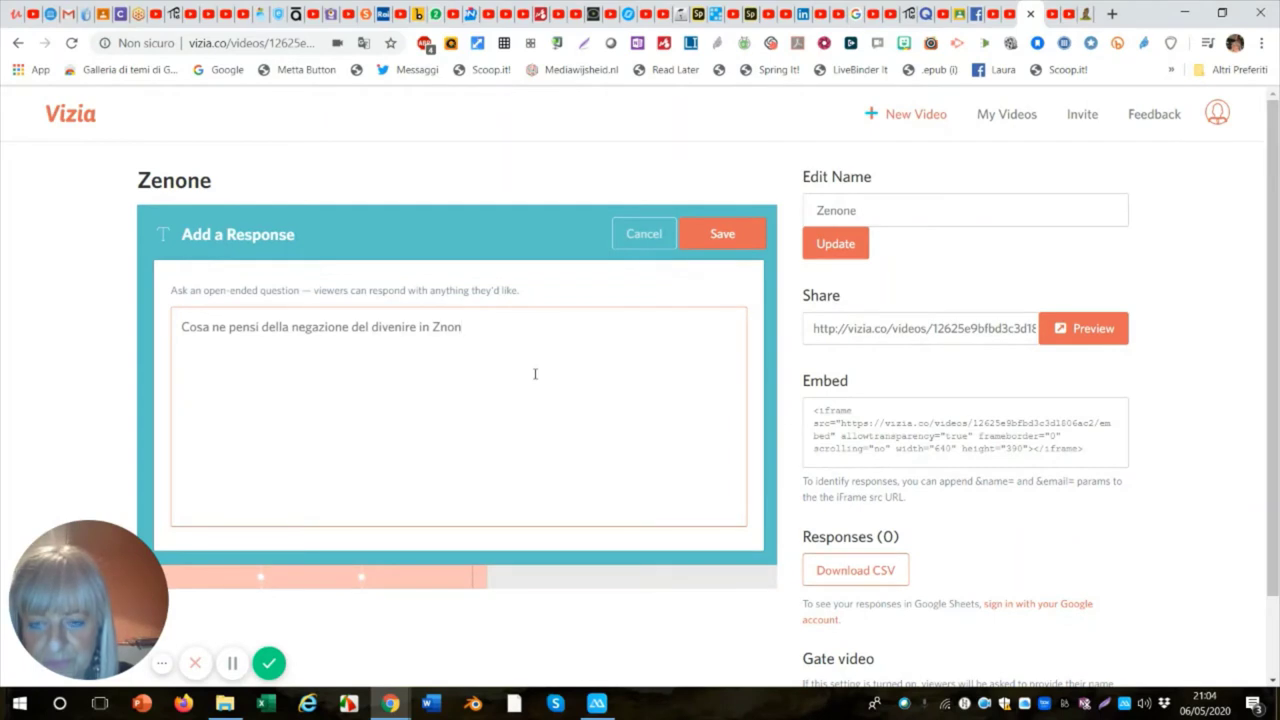
key(BackSpace)
key(BackSpace)
key(BackSpace)
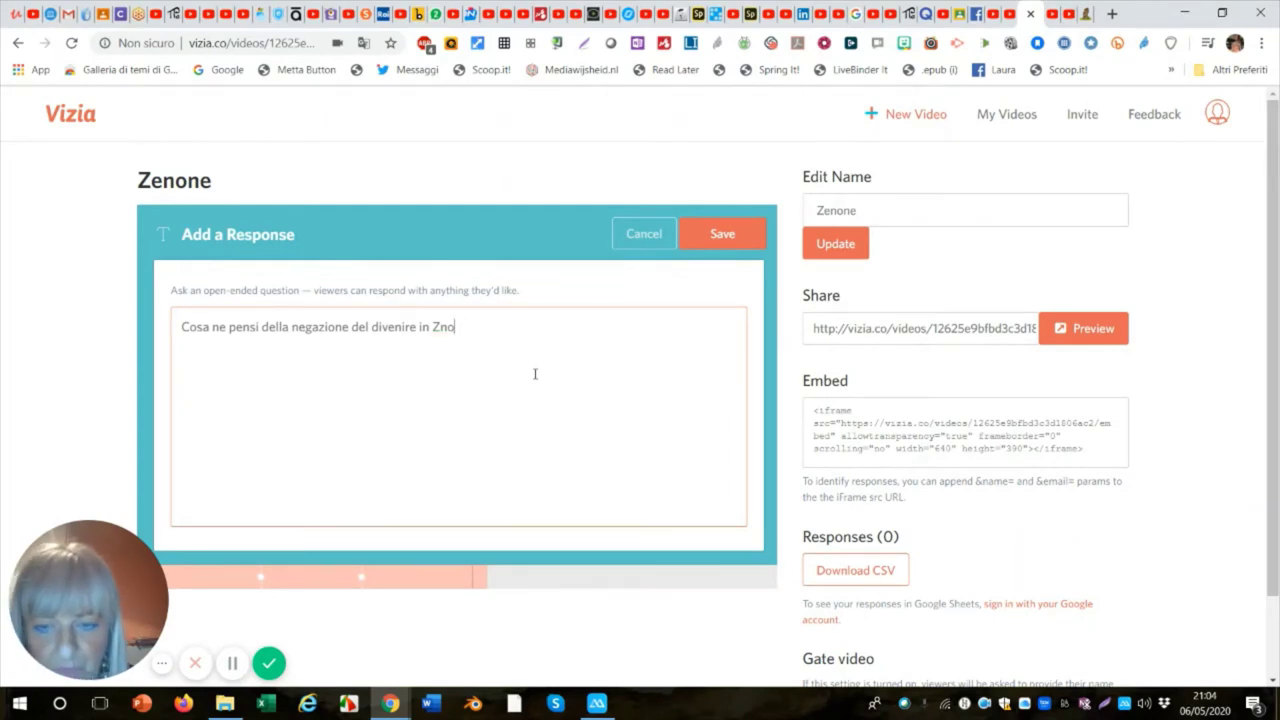
text(none)
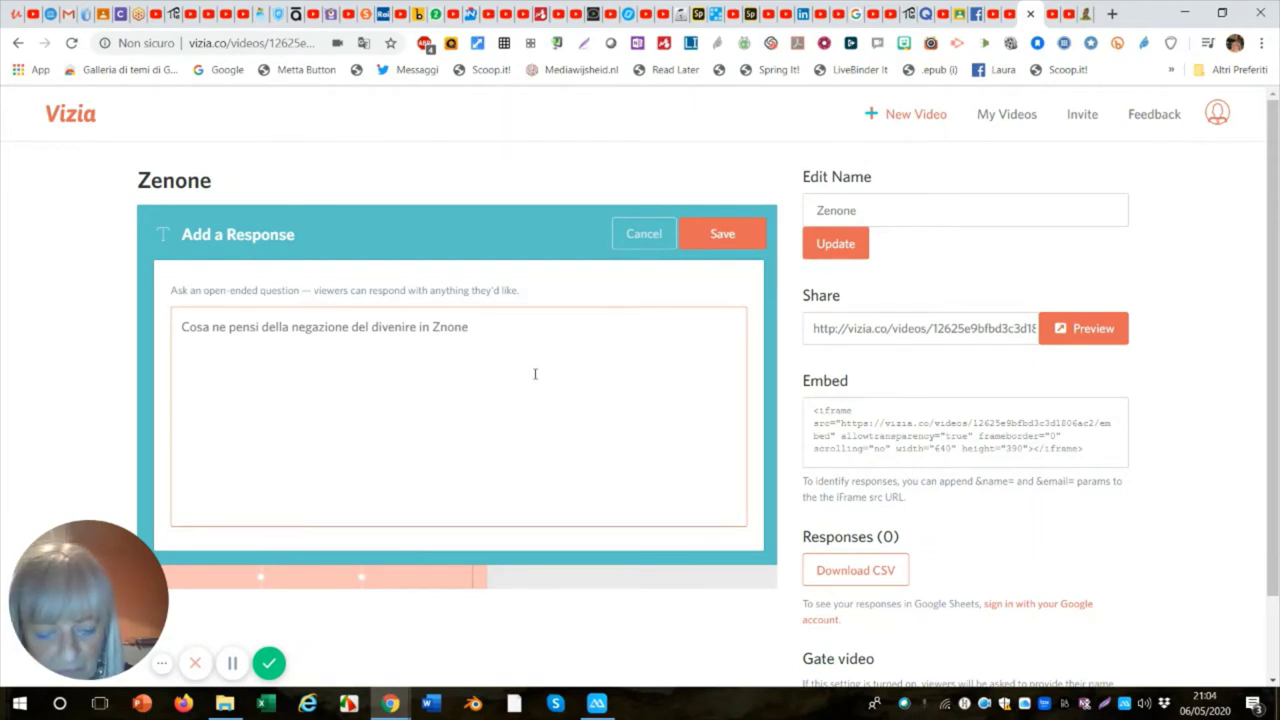
text(?)
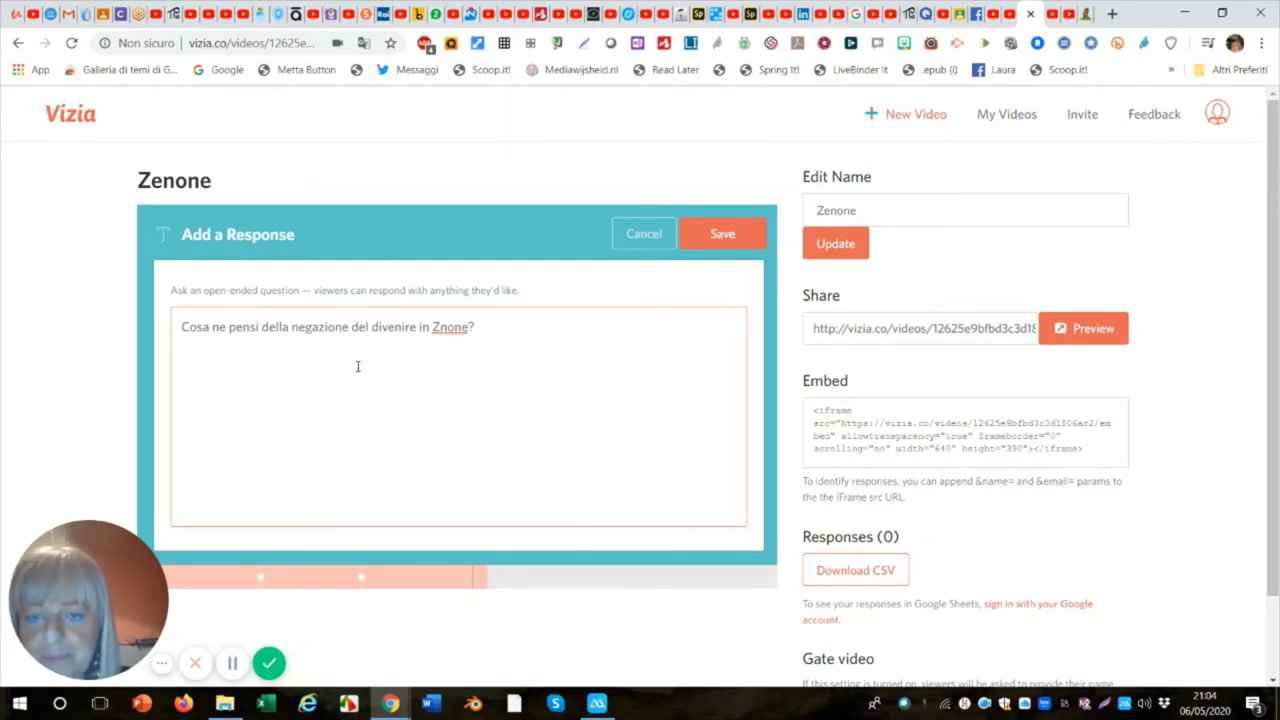
click(437, 327)
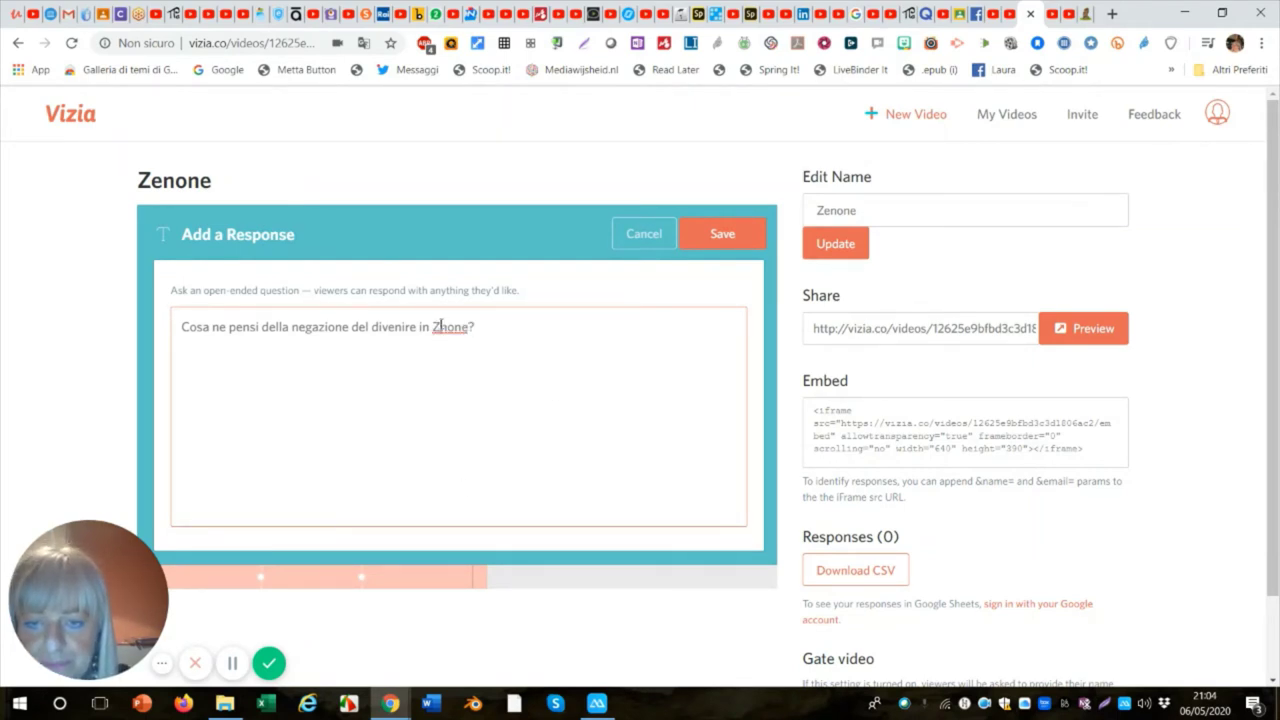
text(en)
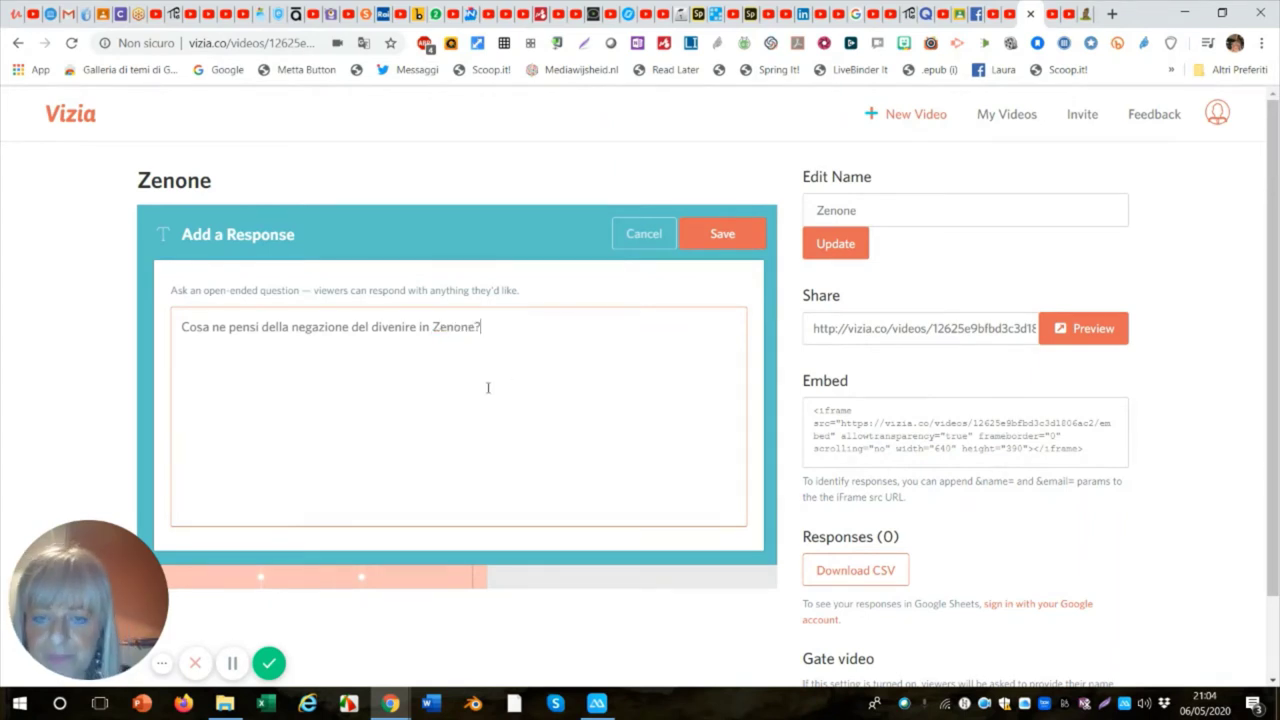
click(724, 238)
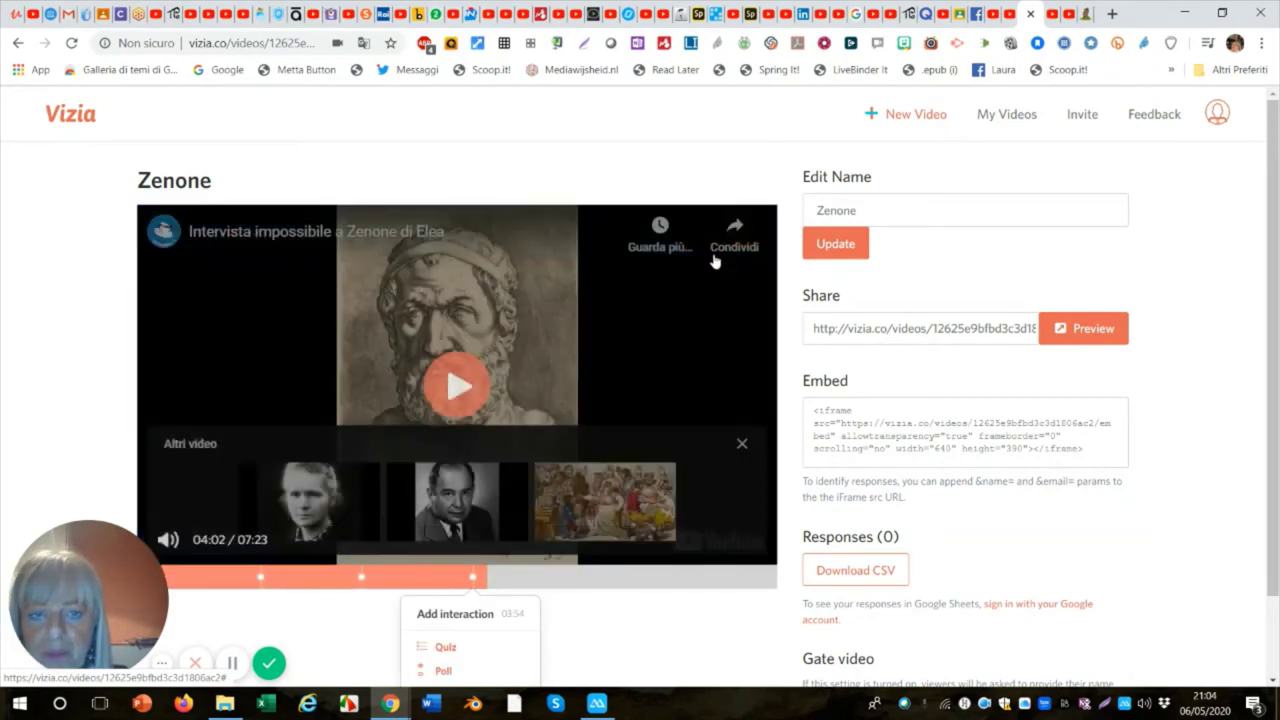
Seek to about 06:45, pause at 06:46 and reveal the interaction type choices.
click(677, 580)
click(737, 580)
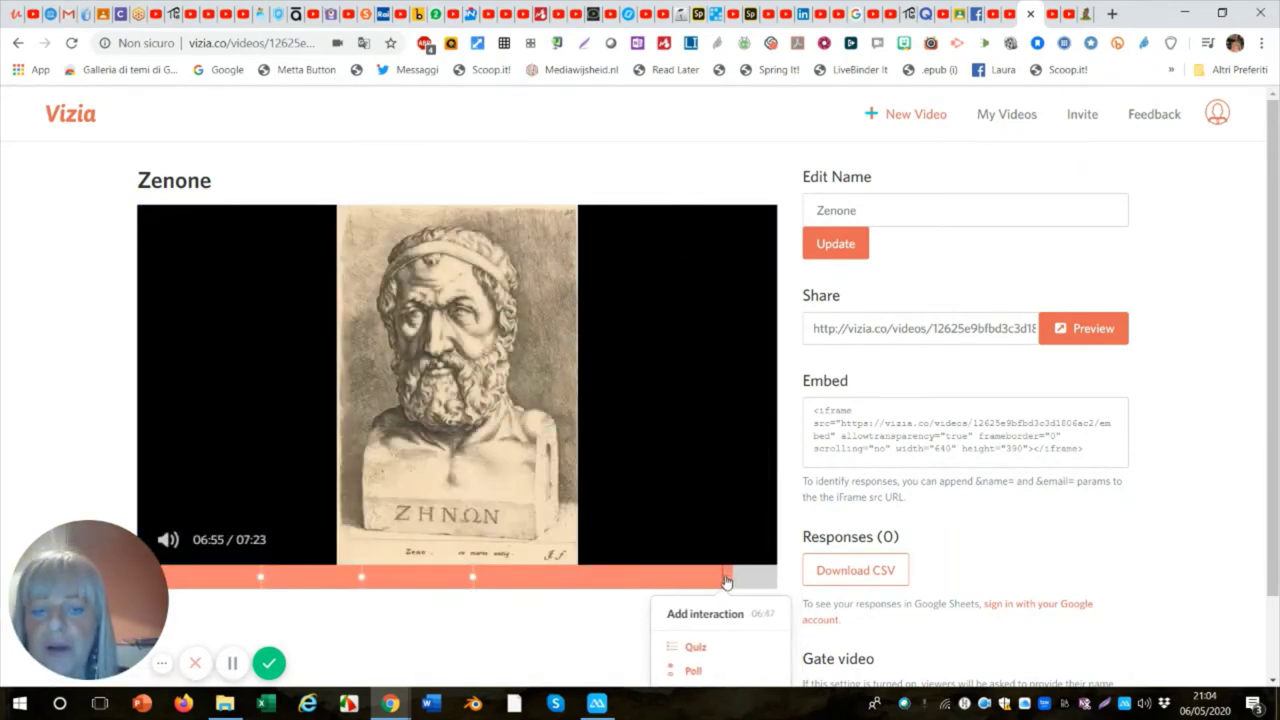
click(722, 581)
click(303, 373)
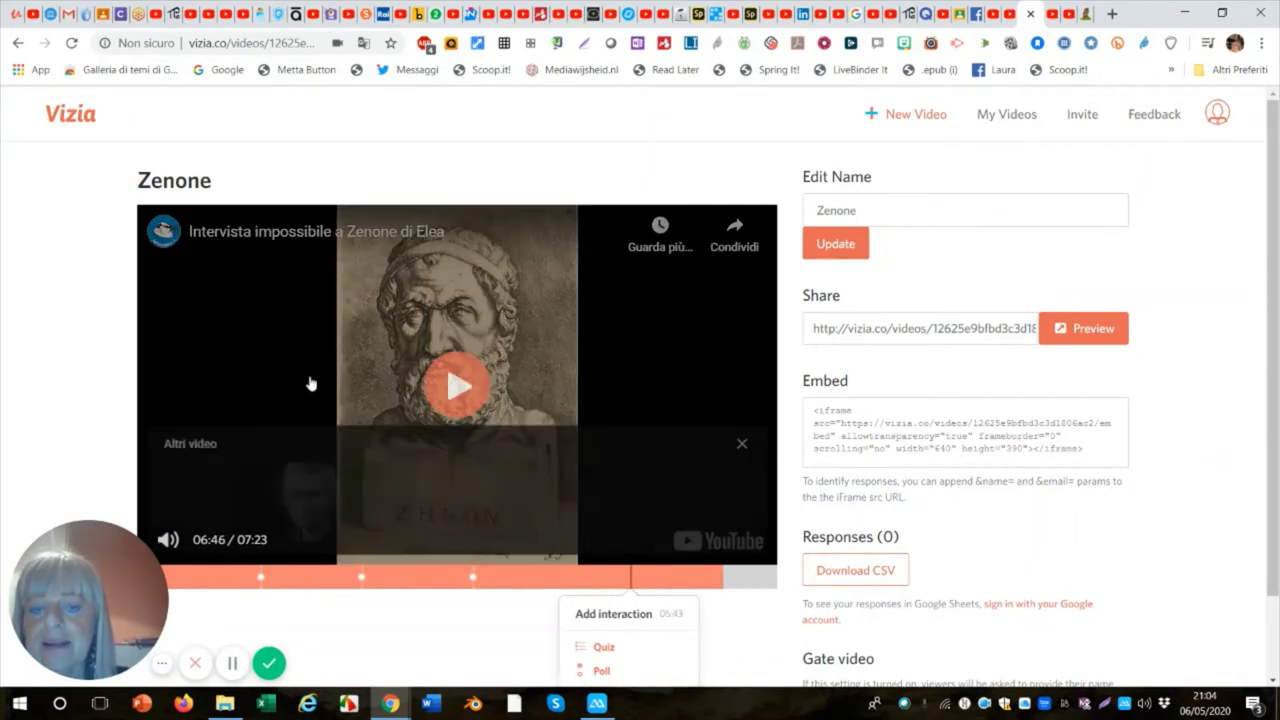
scroll(672, 592, down, 1)
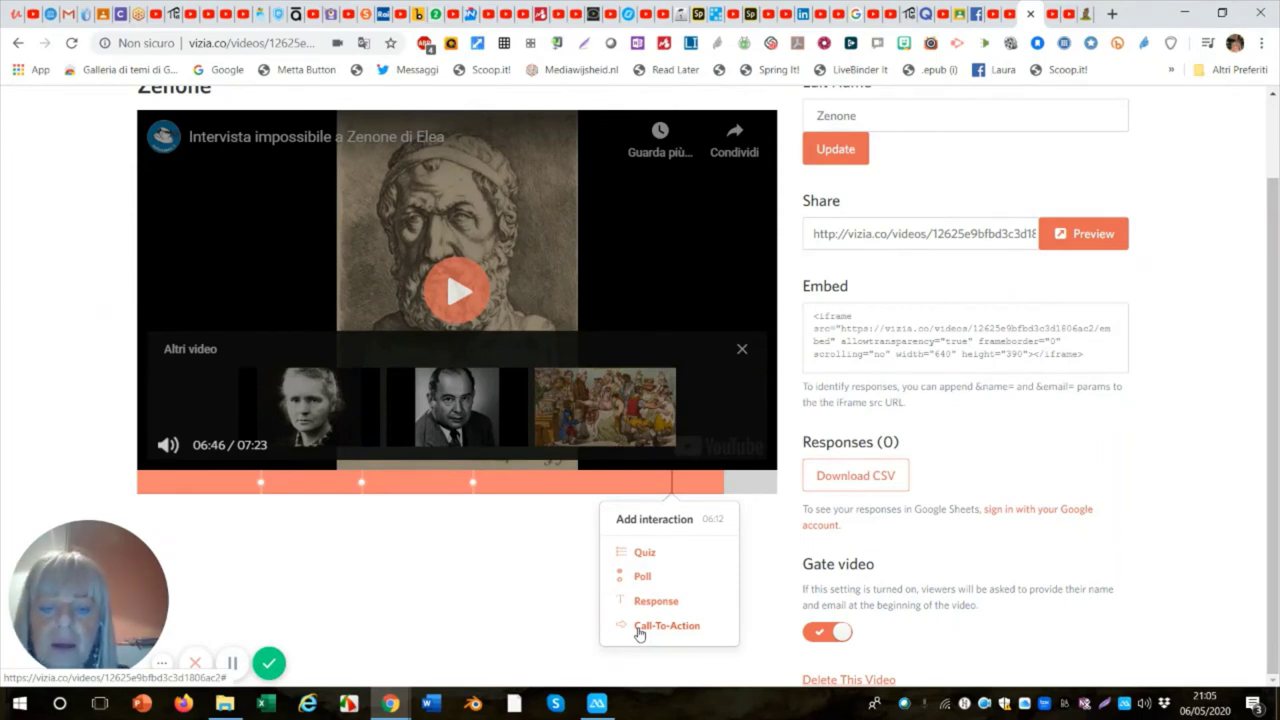
Save an 'Approfondisci' call-to-action whose 'Wikipedia' button links to the Italian Zenone di Elea page.
click(639, 628)
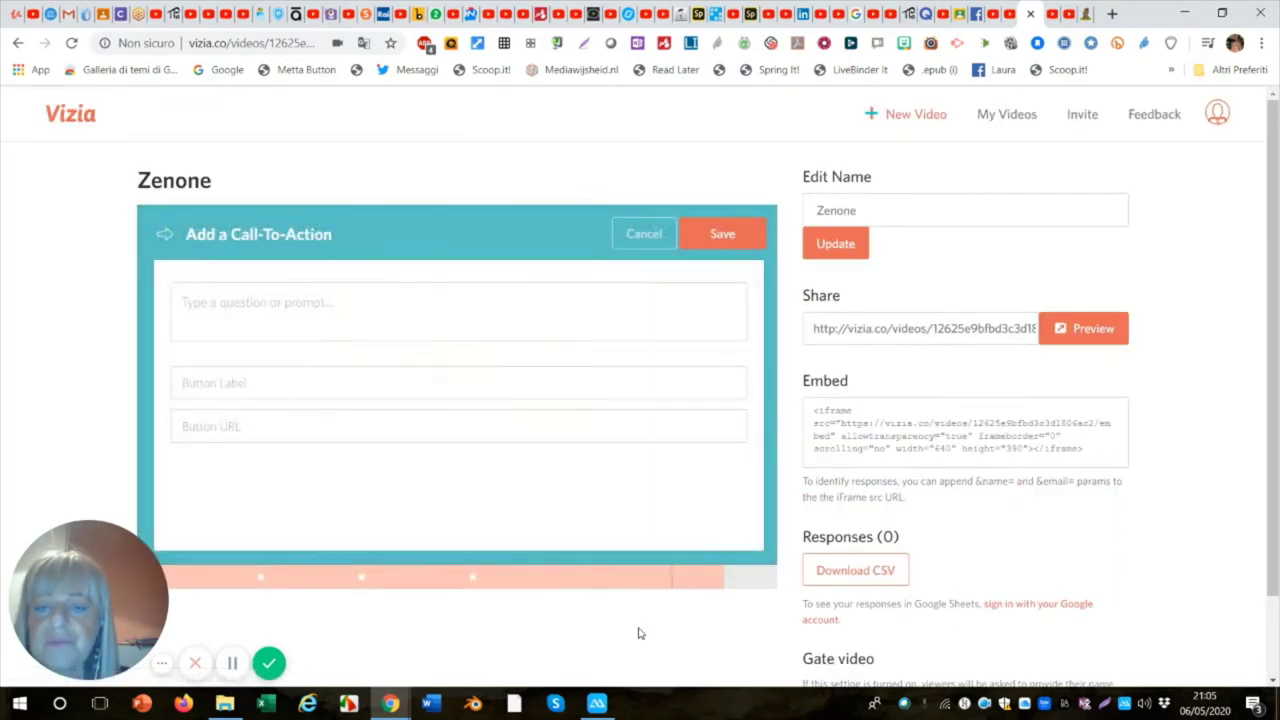
click(183, 302)
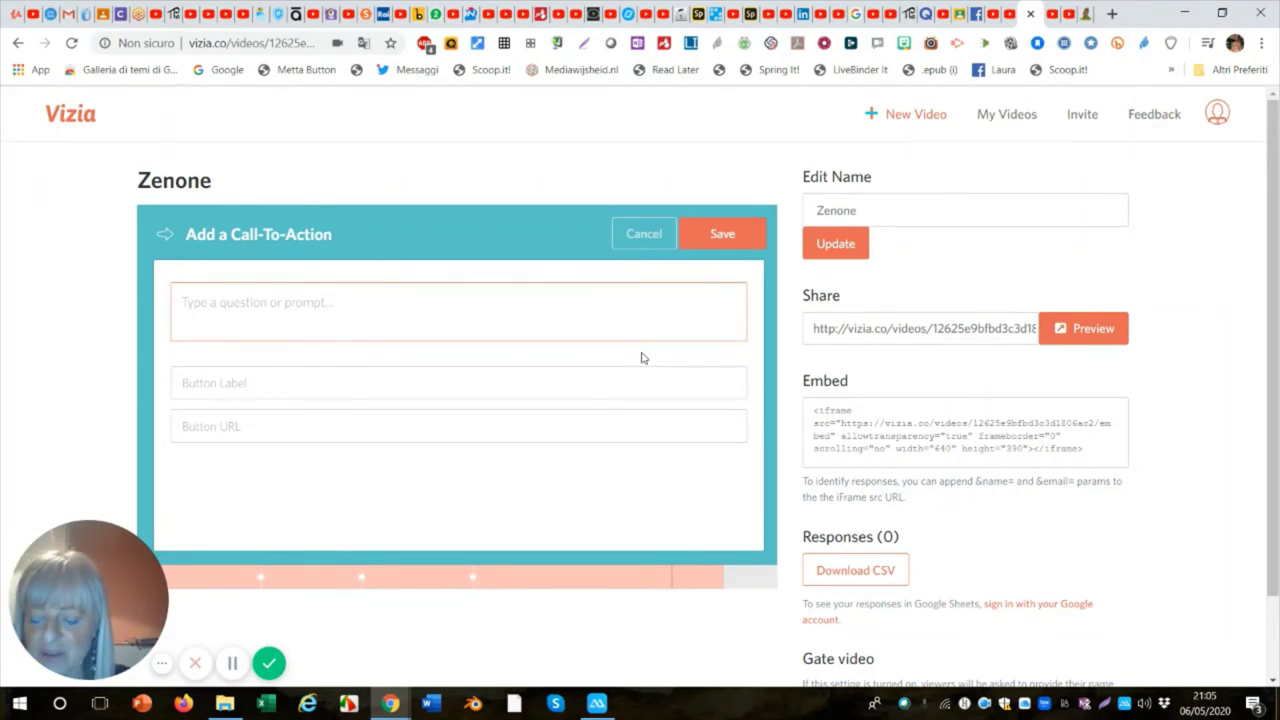
text(A)
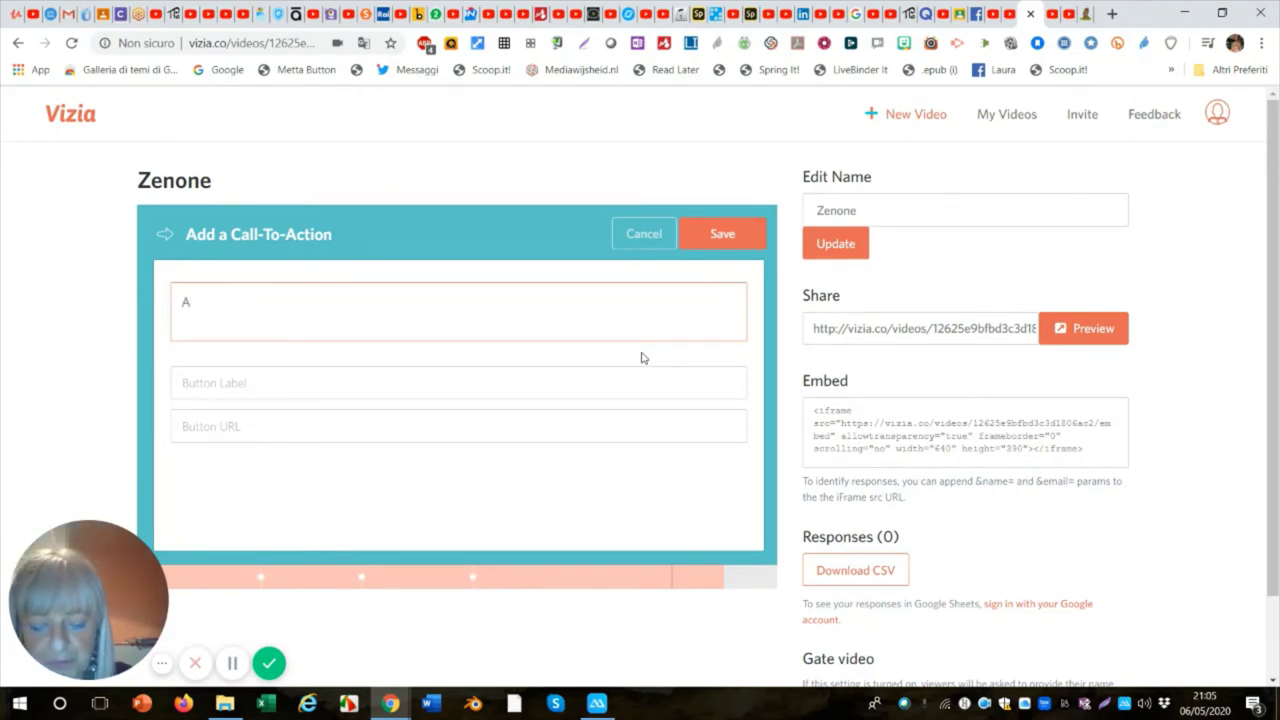
text(ppr)
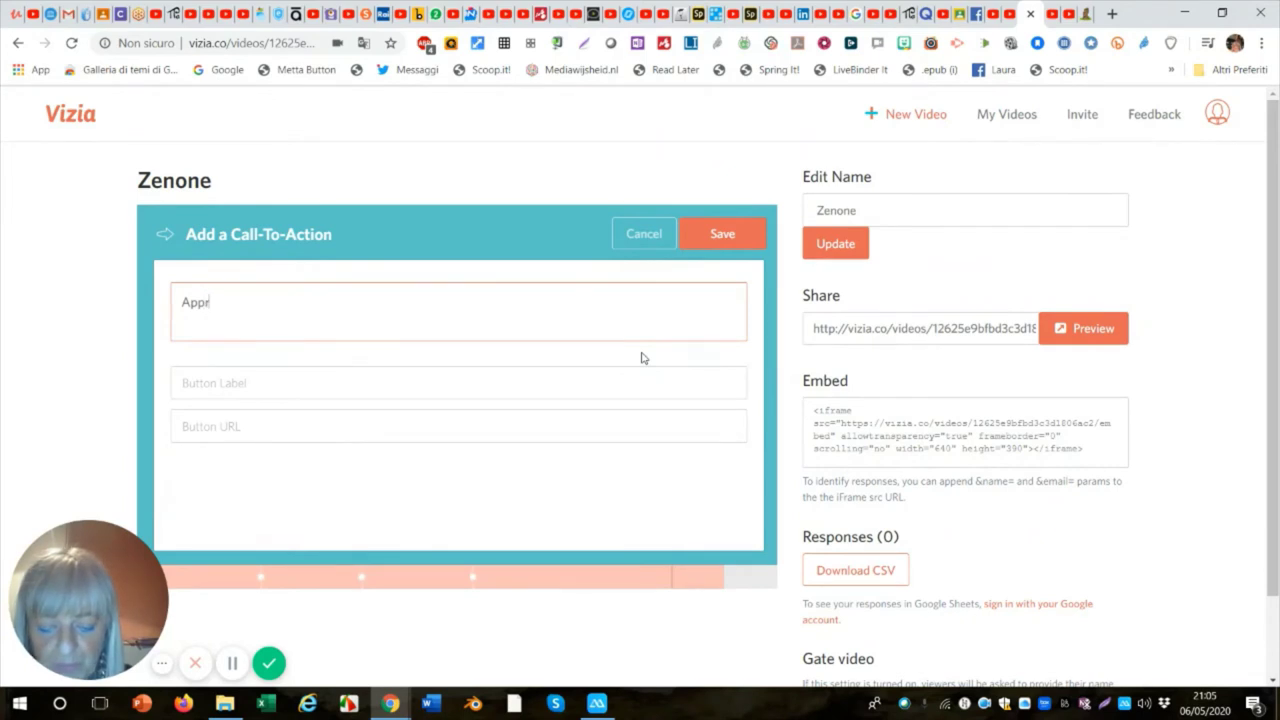
text(o)
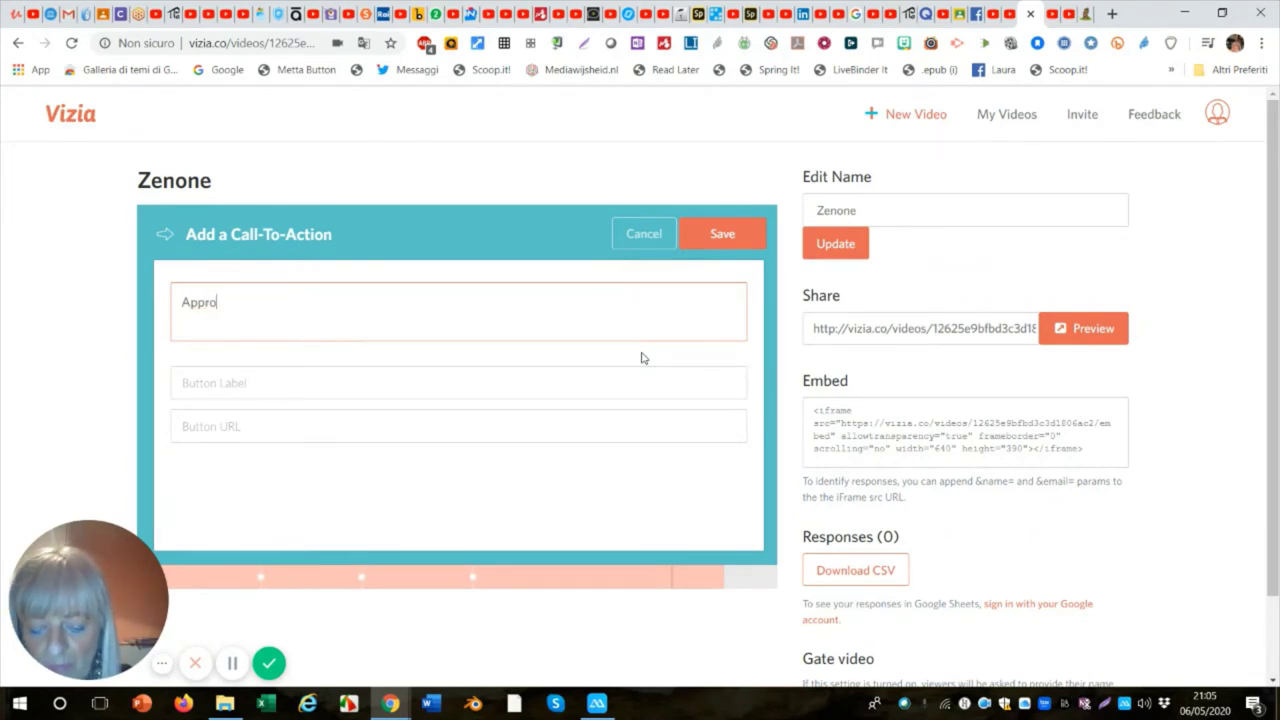
text(fondisci)
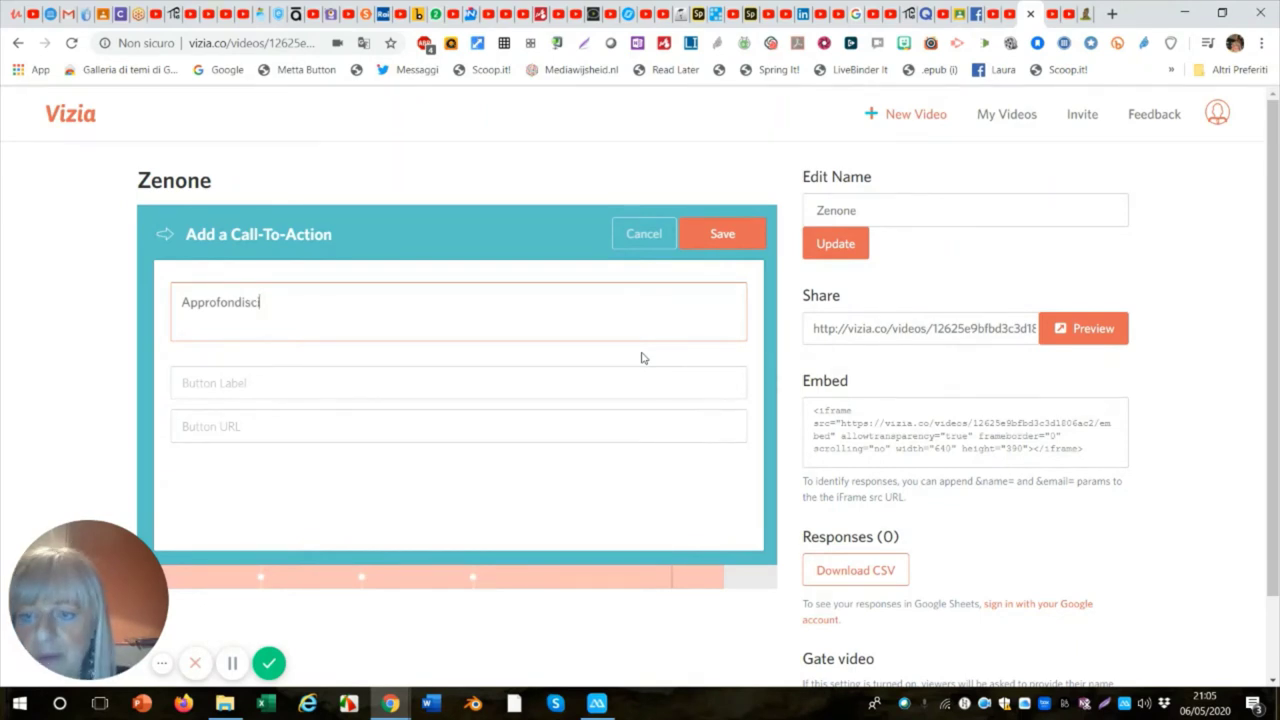
click(204, 384)
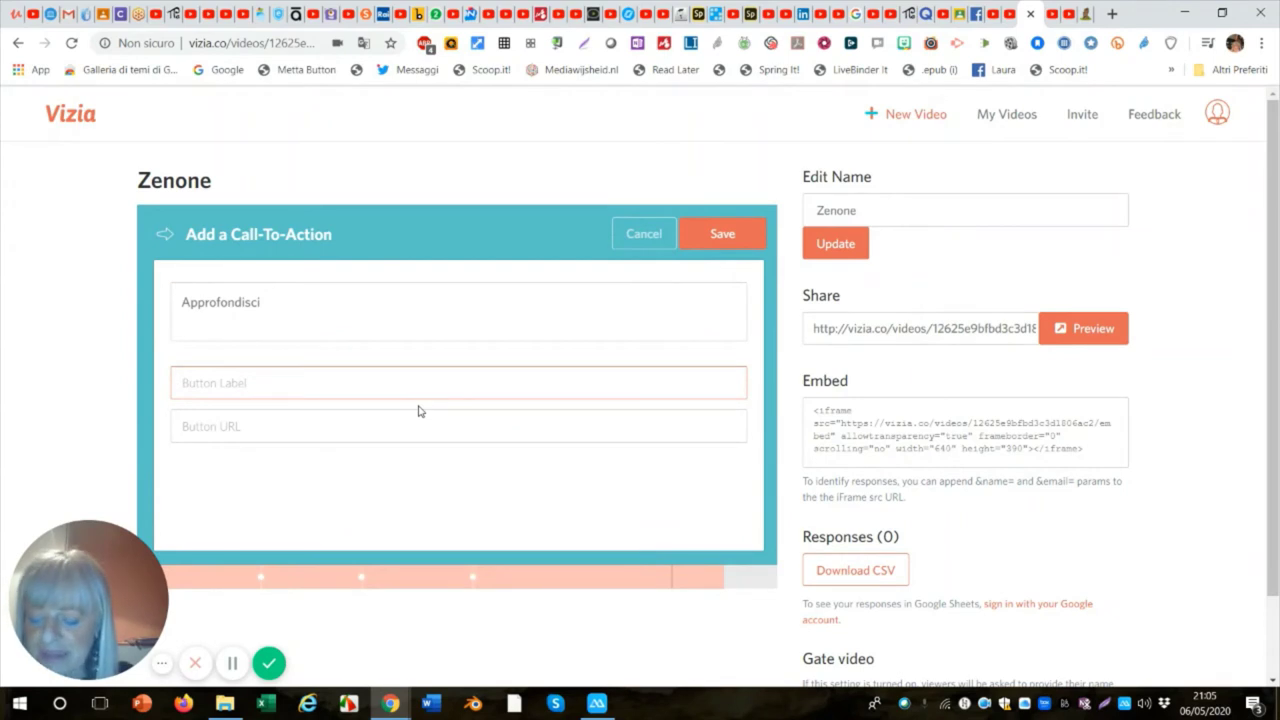
text(Wi)
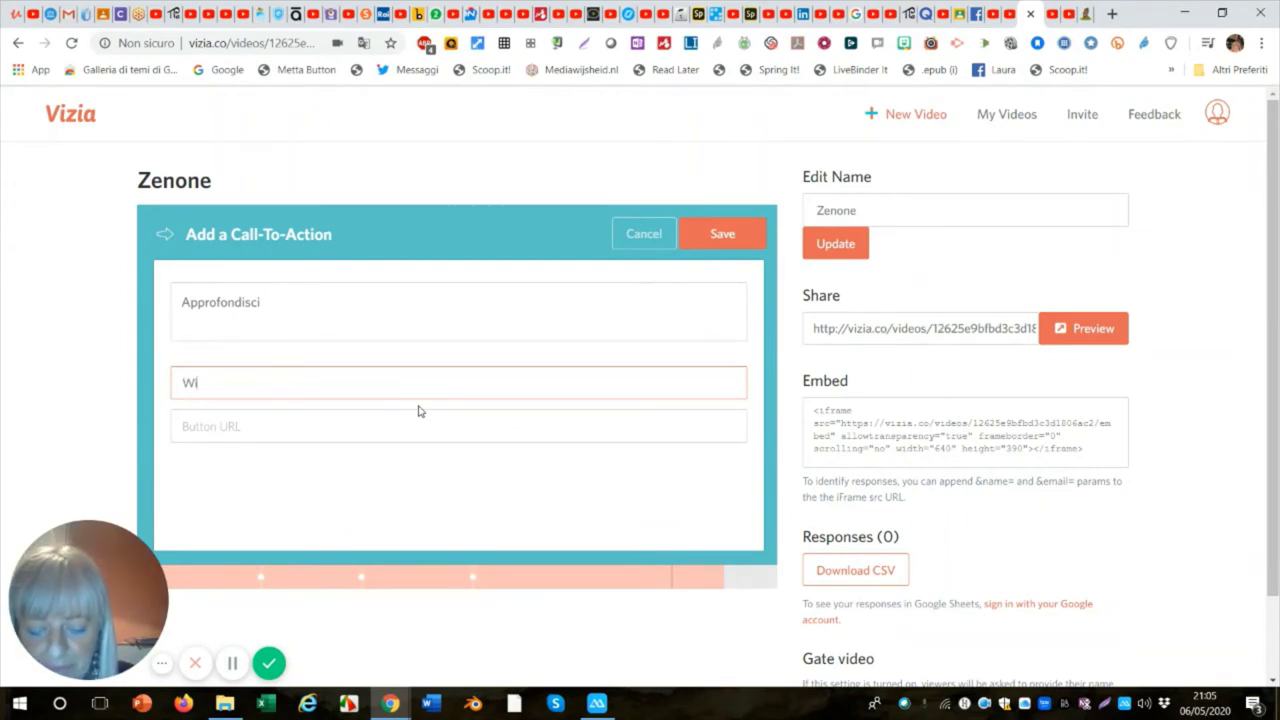
text(kip)
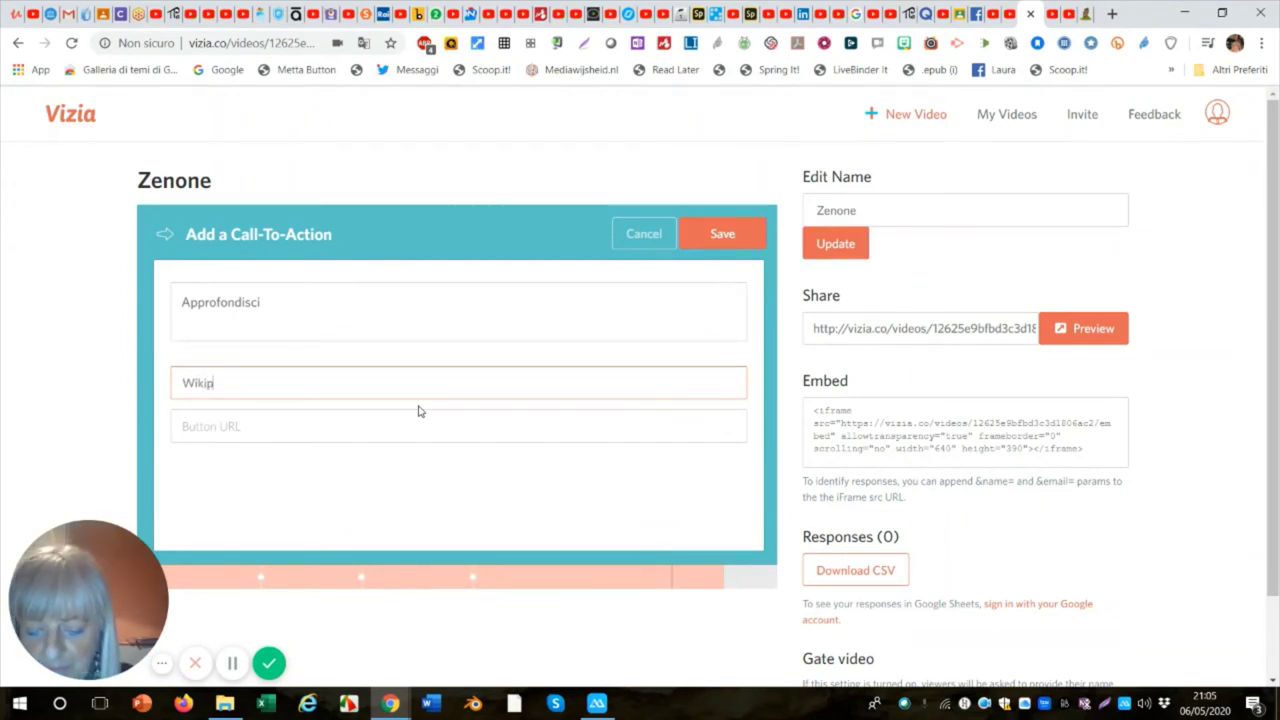
text(edia)
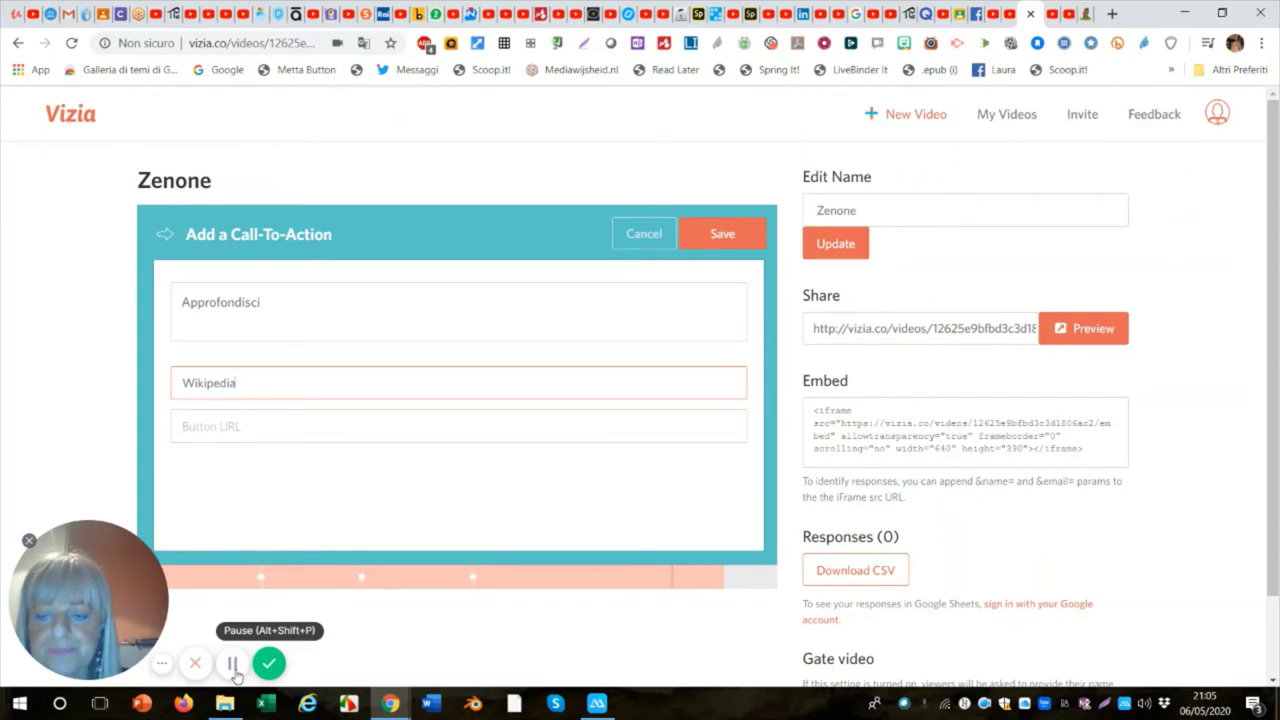
click(215, 428)
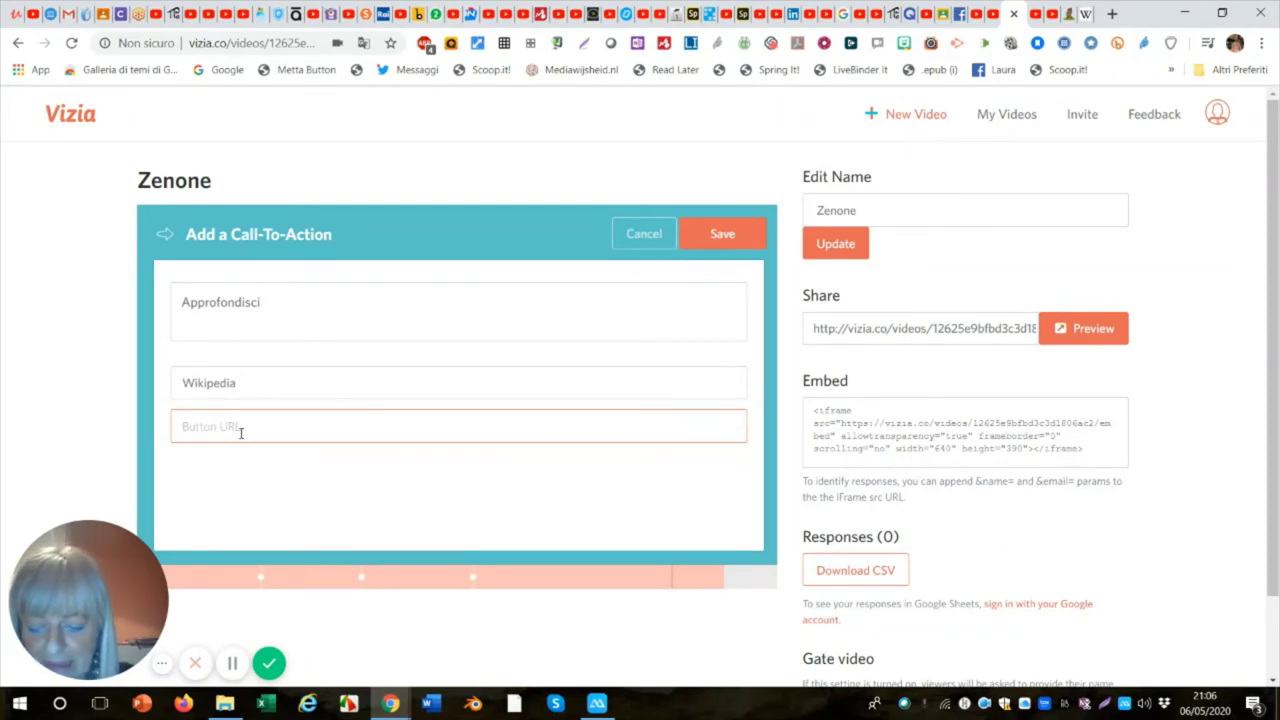
text(https://it.wikipedia.org/wiki/Zenone_di_Elea)
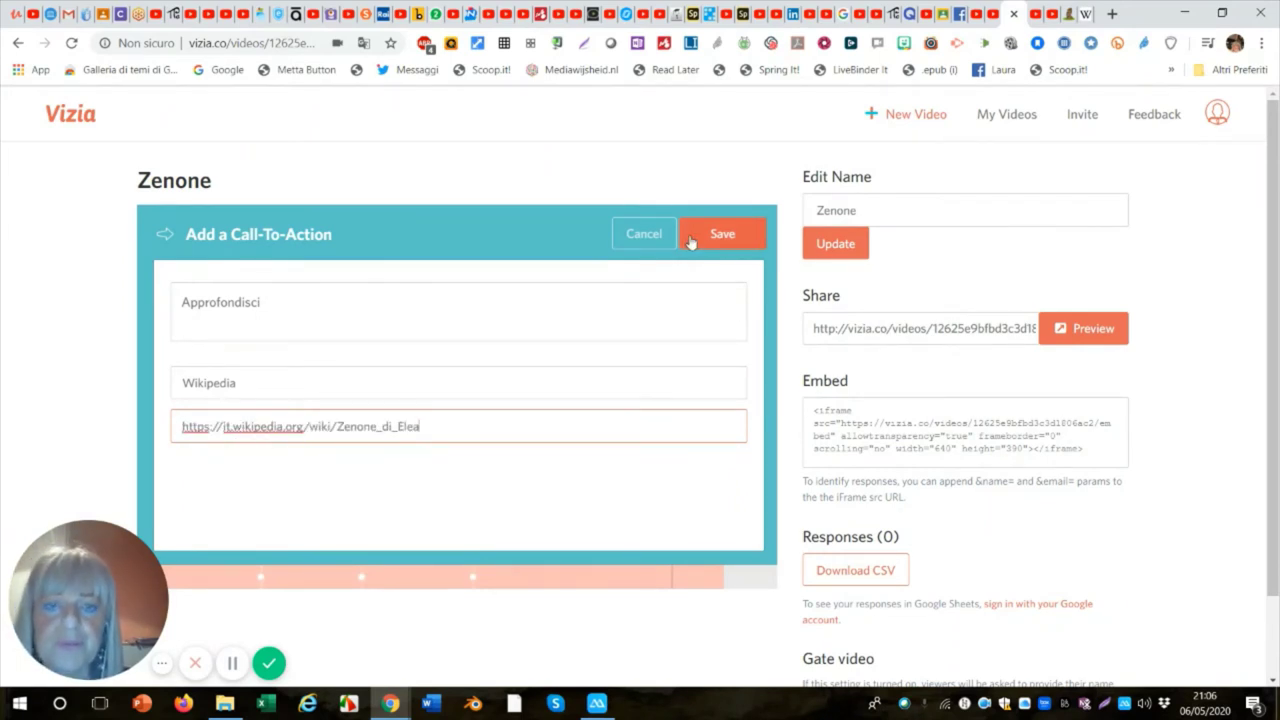
click(723, 244)
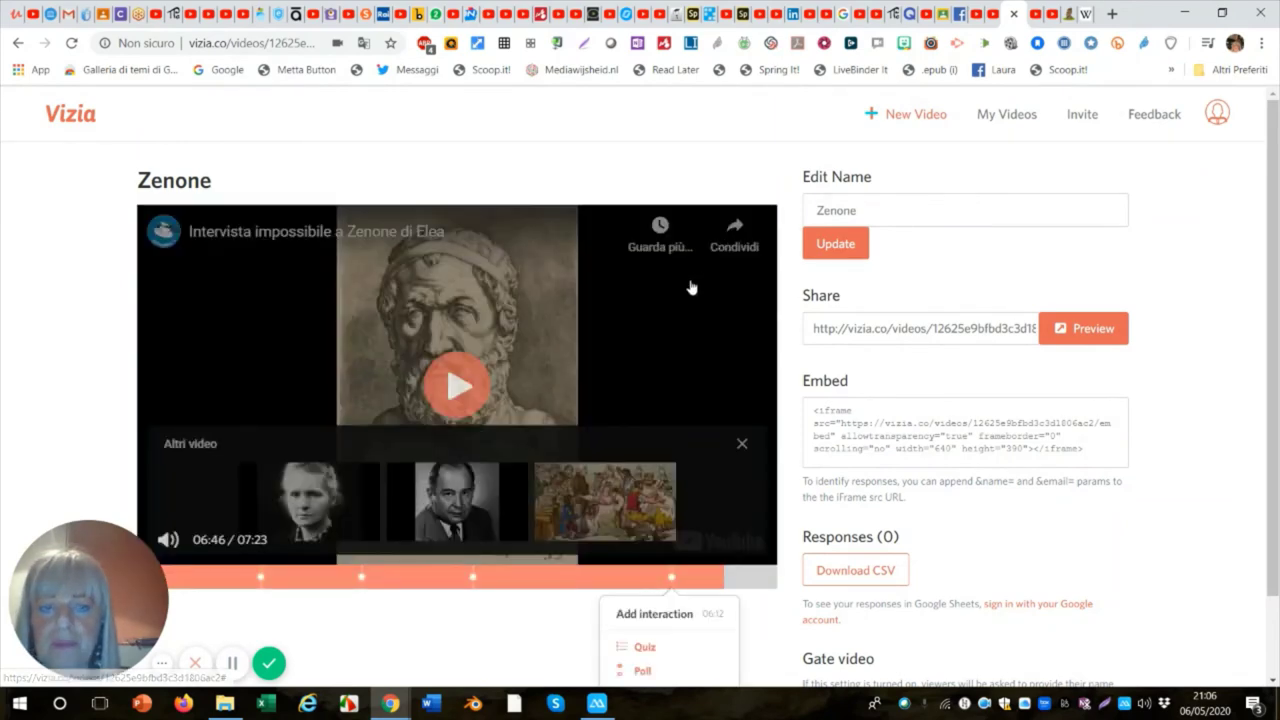
Seek near the video's end, pause around 06:36 and start a second Call-To-Action.
click(704, 588)
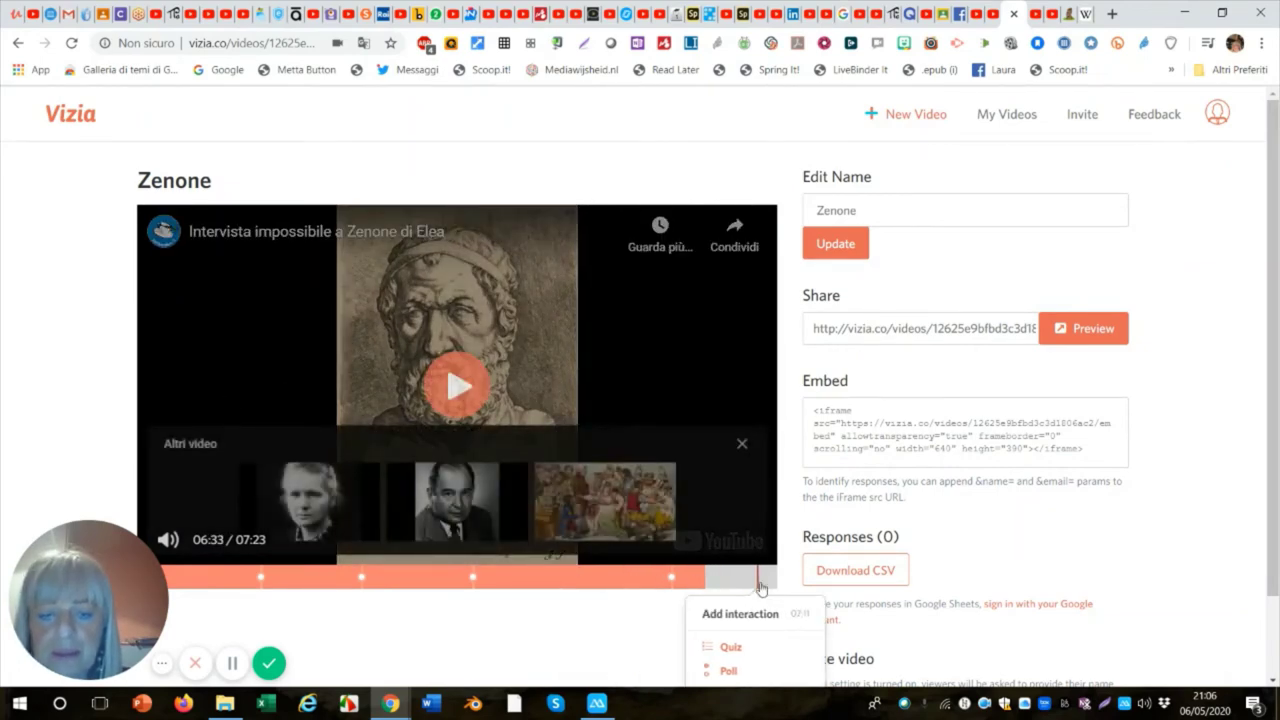
click(725, 590)
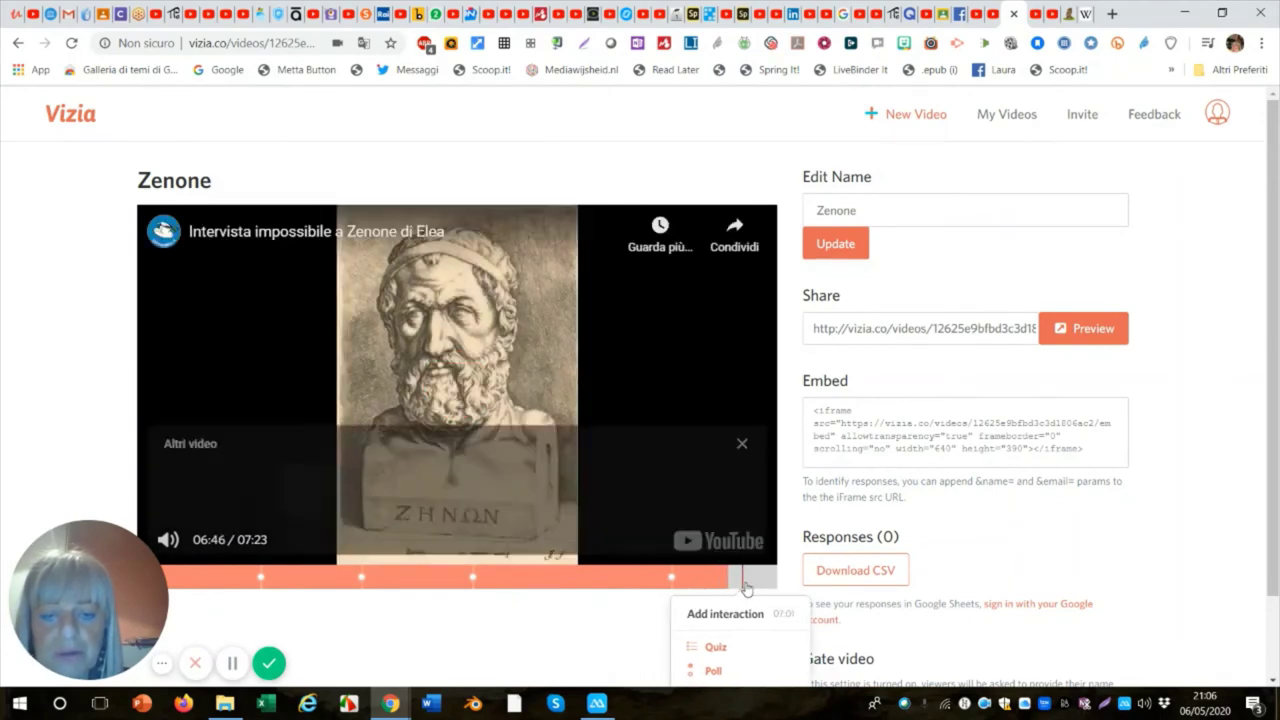
click(722, 585)
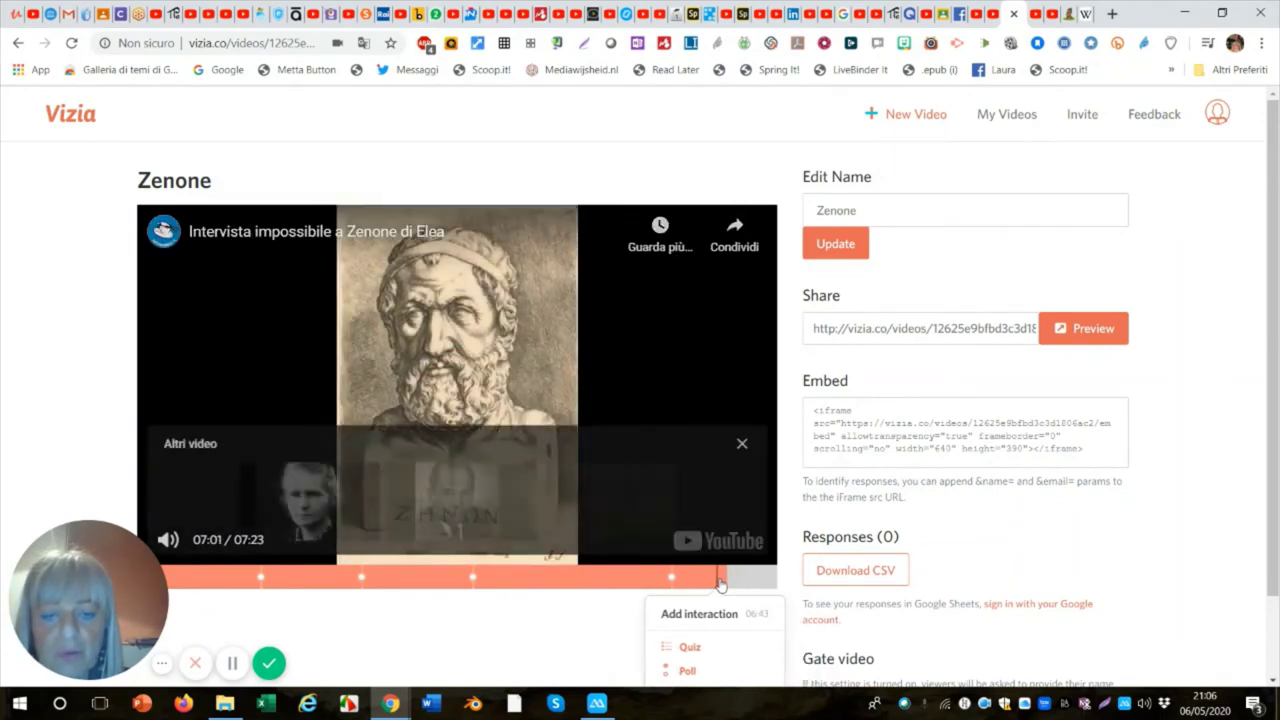
click(734, 586)
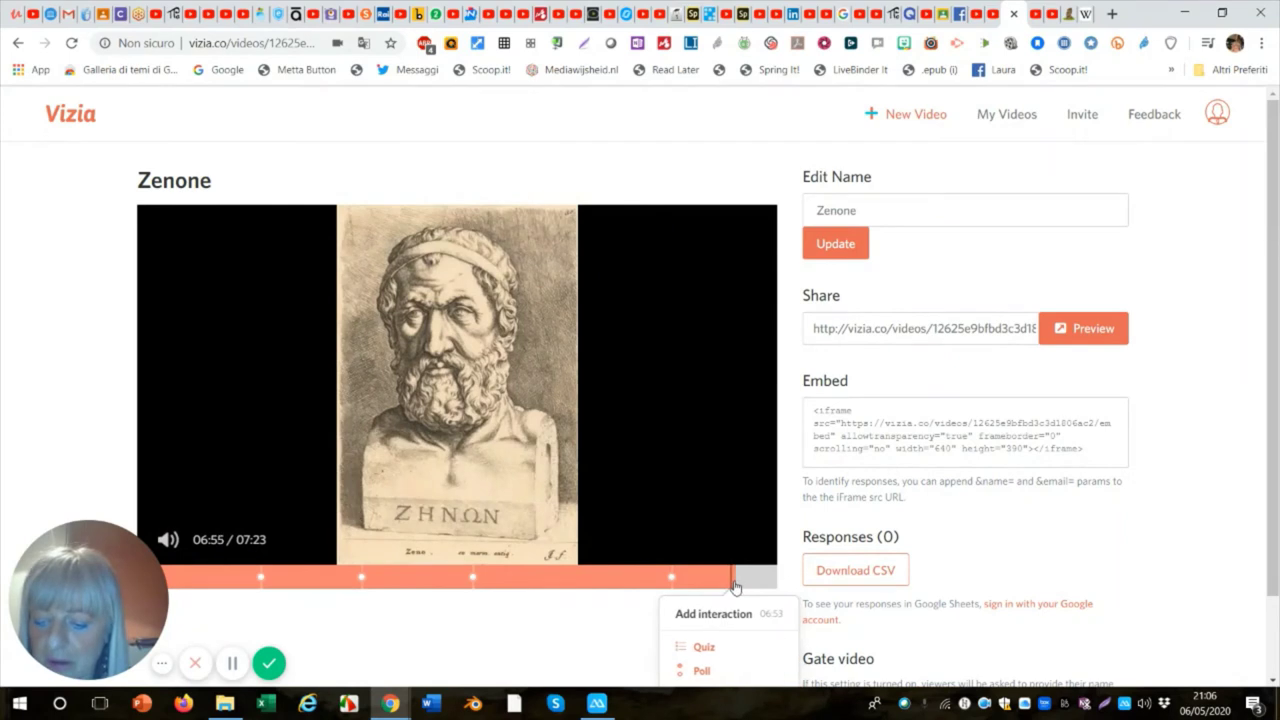
click(254, 455)
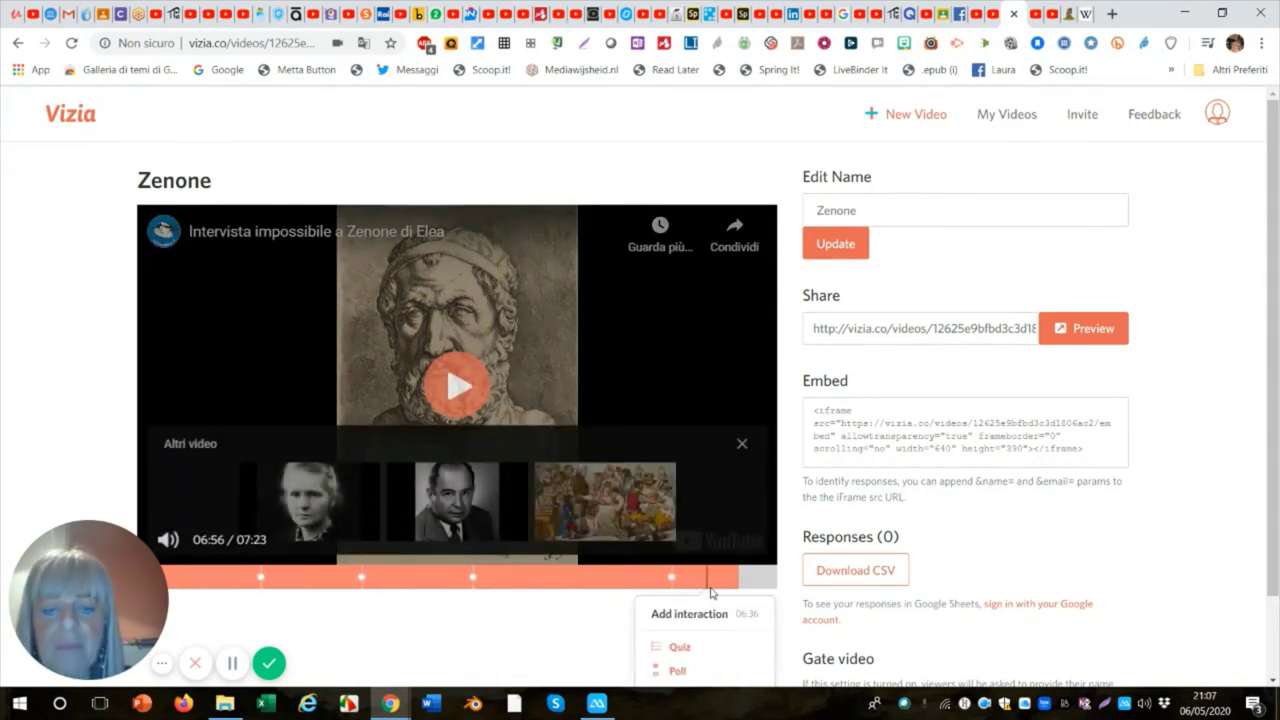
scroll(711, 593, down, 1)
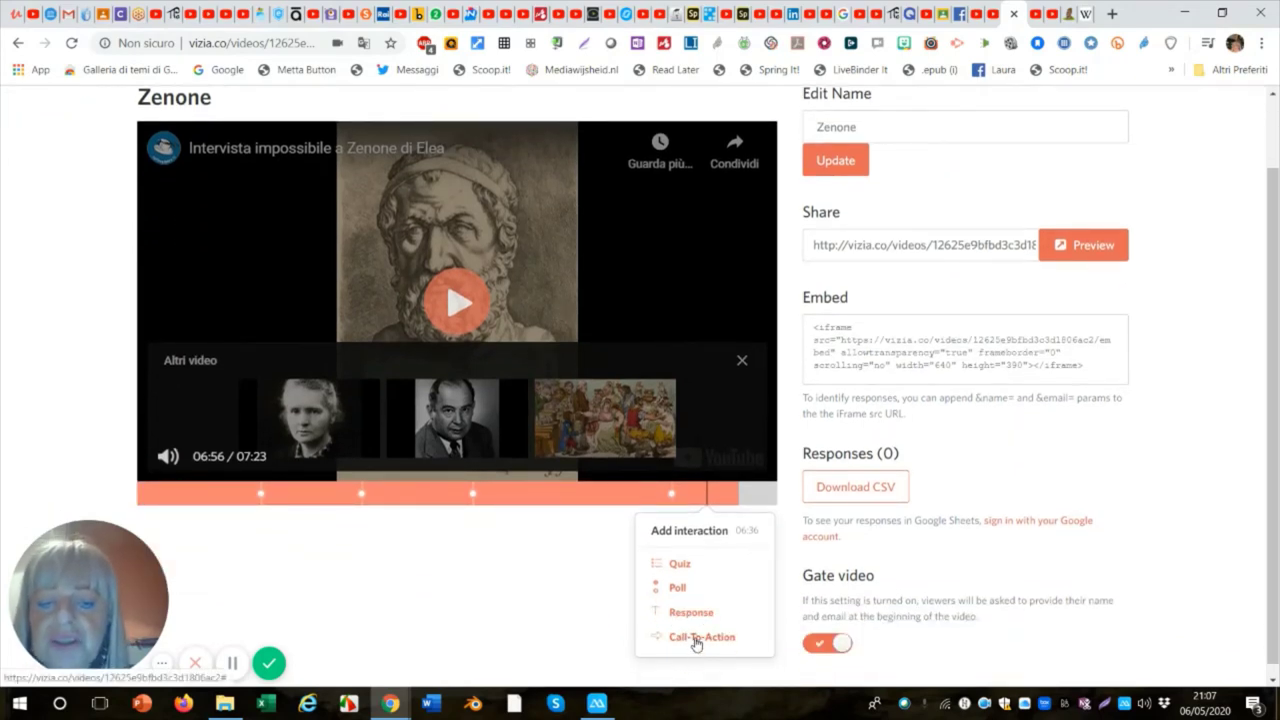
click(696, 640)
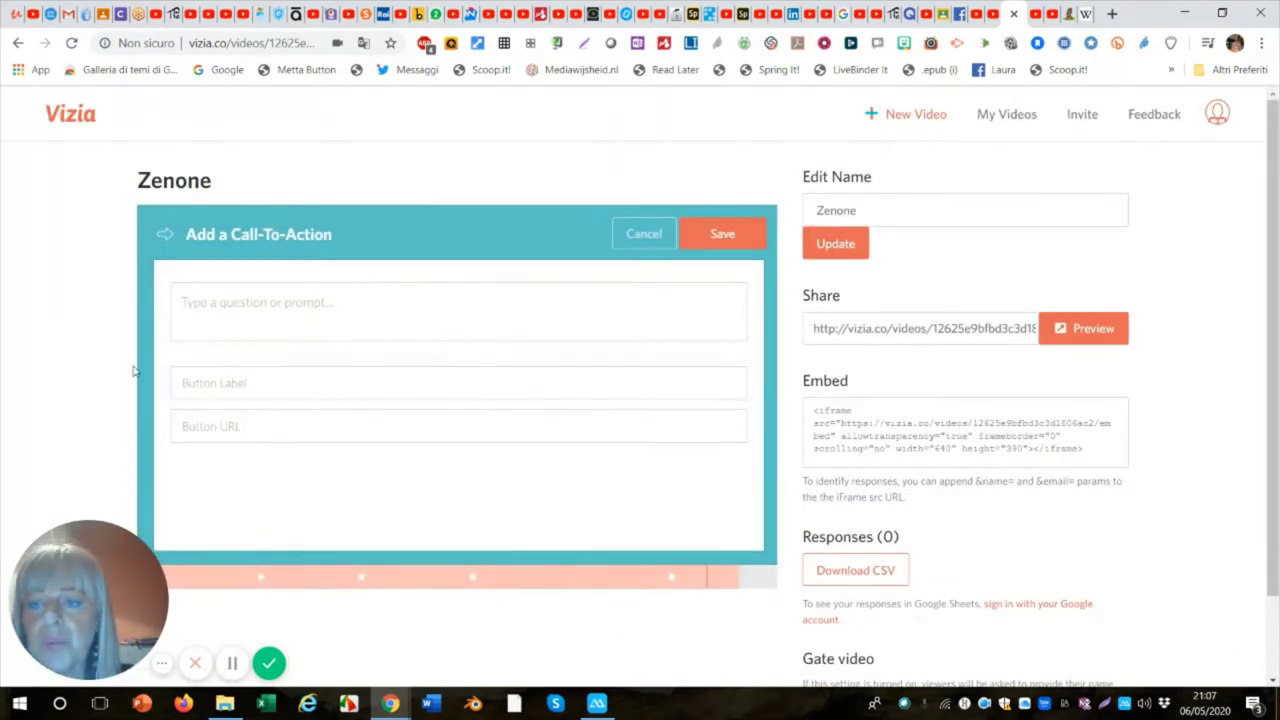
Type the prompt 'Scrivi nel Padlet le tue riflessioni e considerazioni sul video proposto', fixing typos.
click(208, 307)
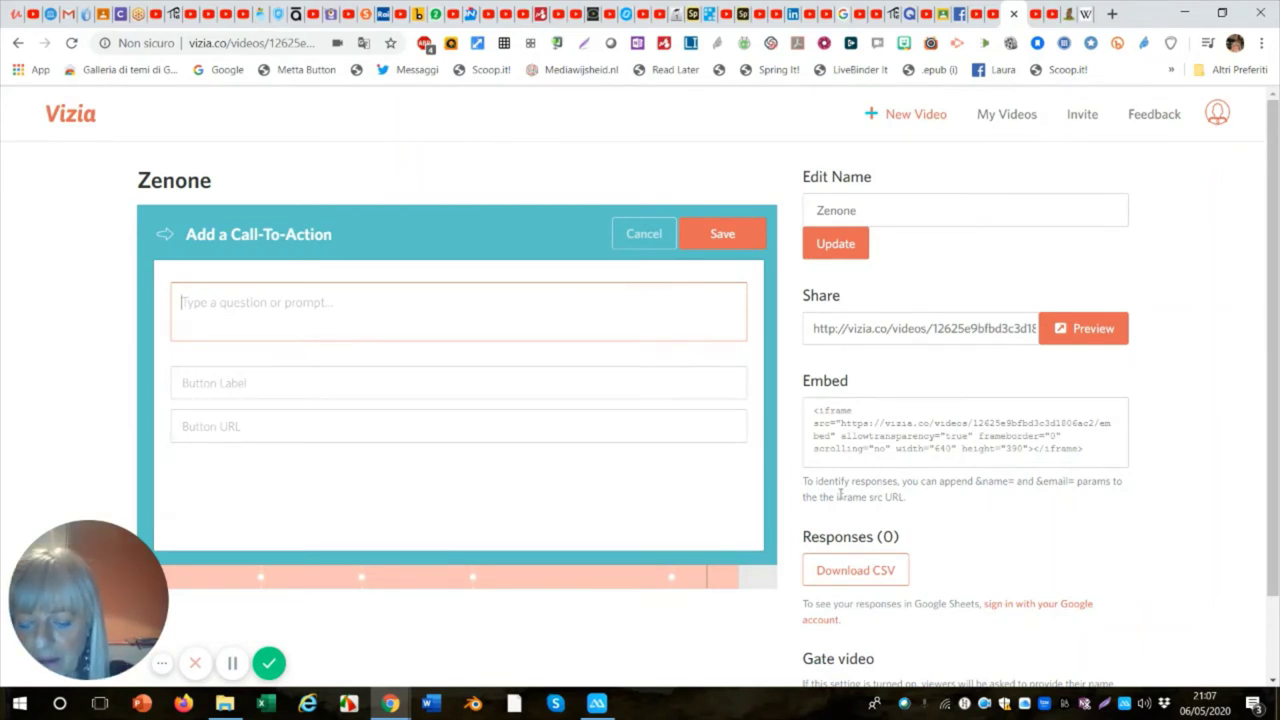
text(A)
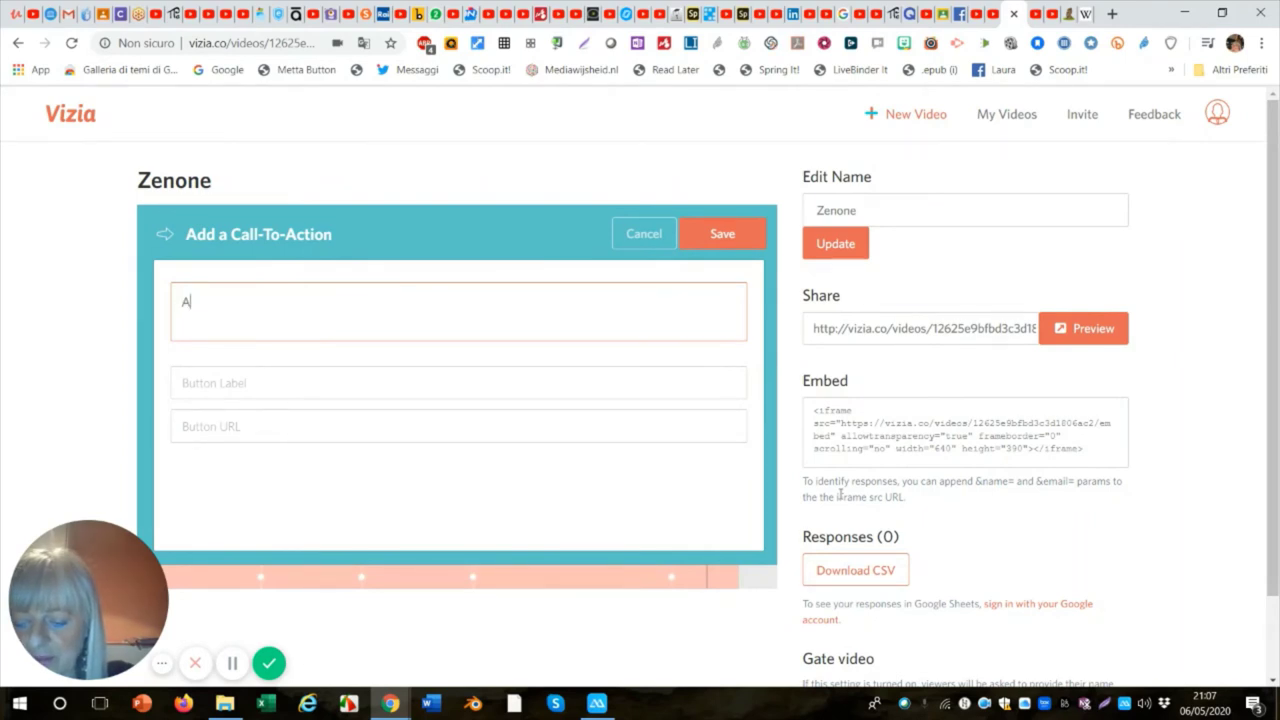
text(crivi)
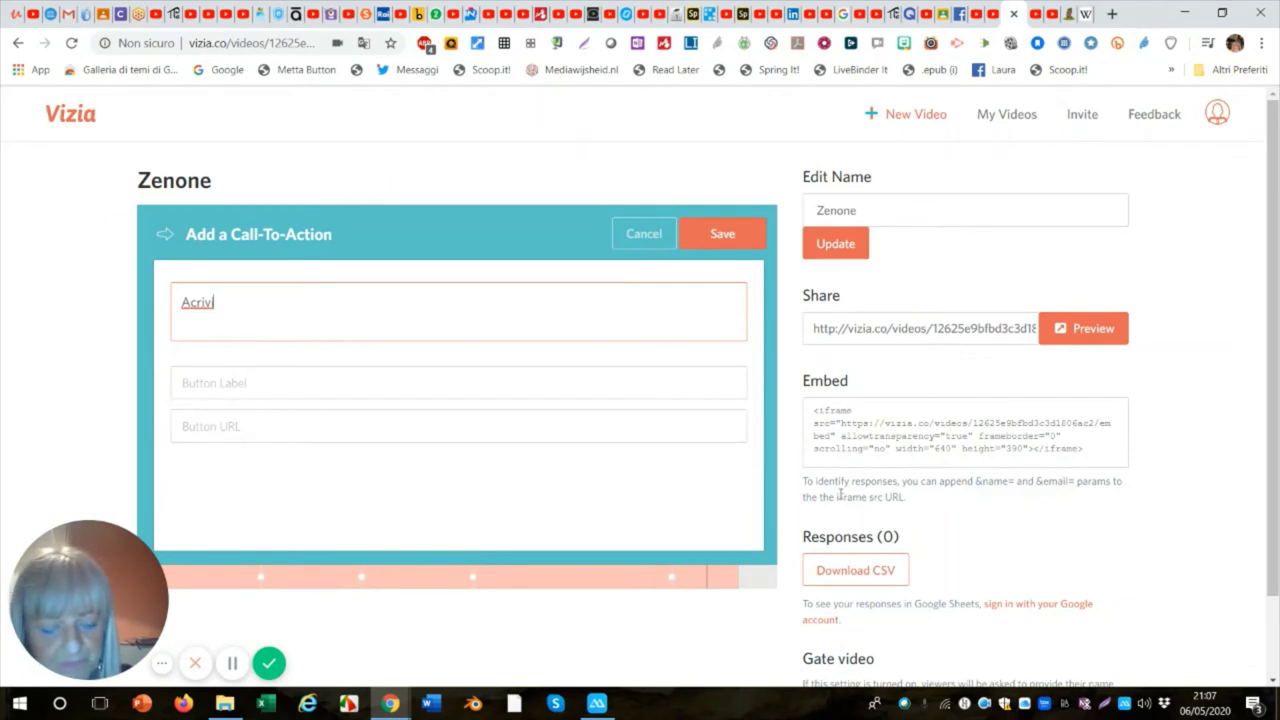
key(BackSpace)
key(BackSpace)
key(BackSpace)
key(BackSpace)
key(BackSpace)
key(BackSpace)
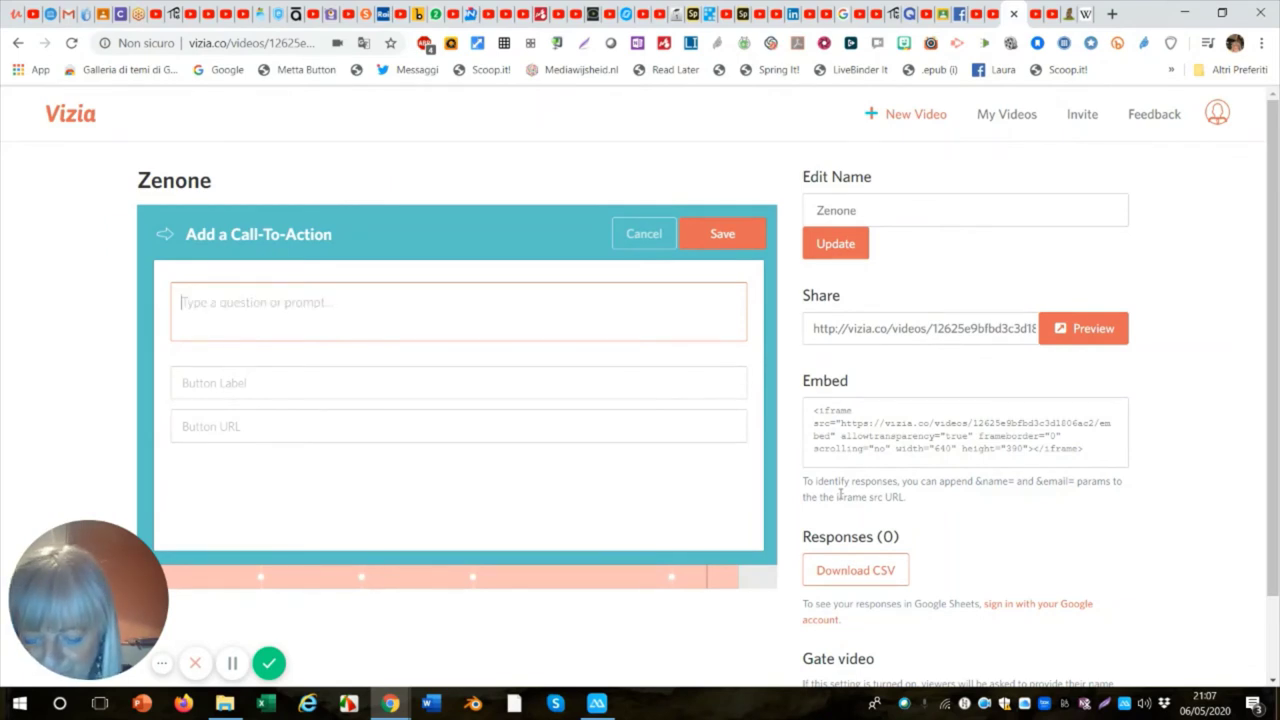
text(s)
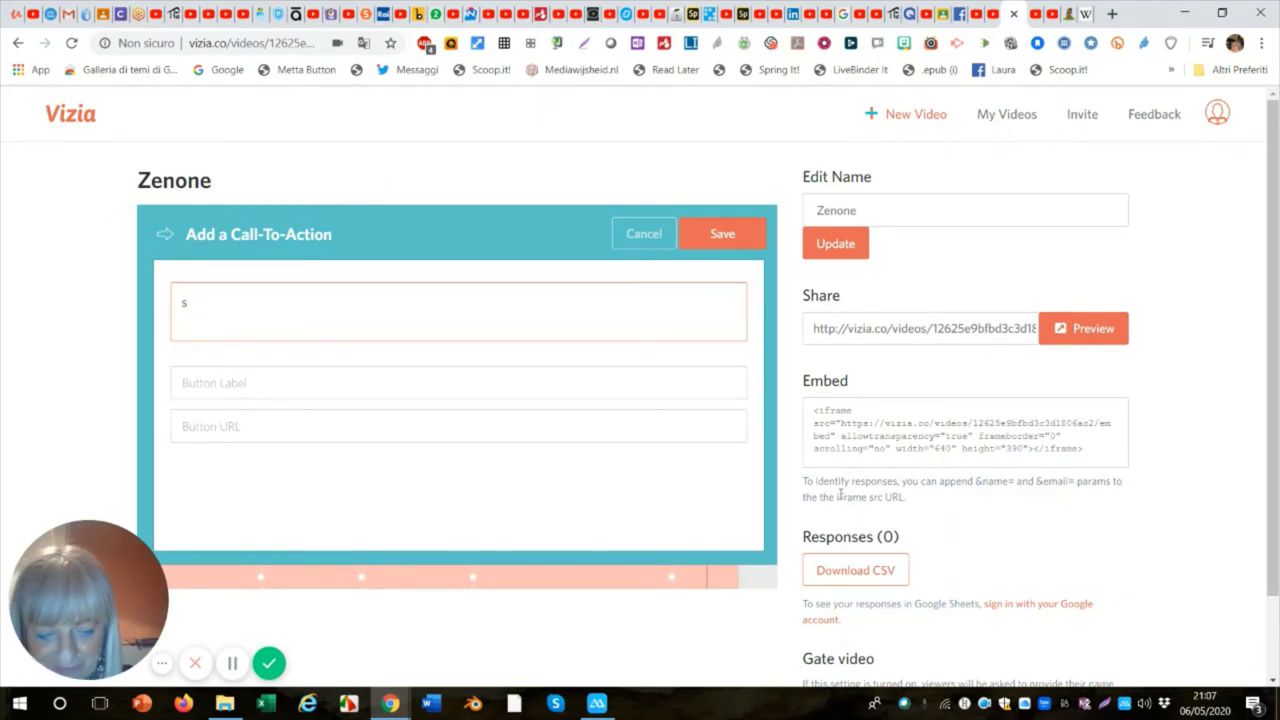
key(BackSpace)
text(Sc)
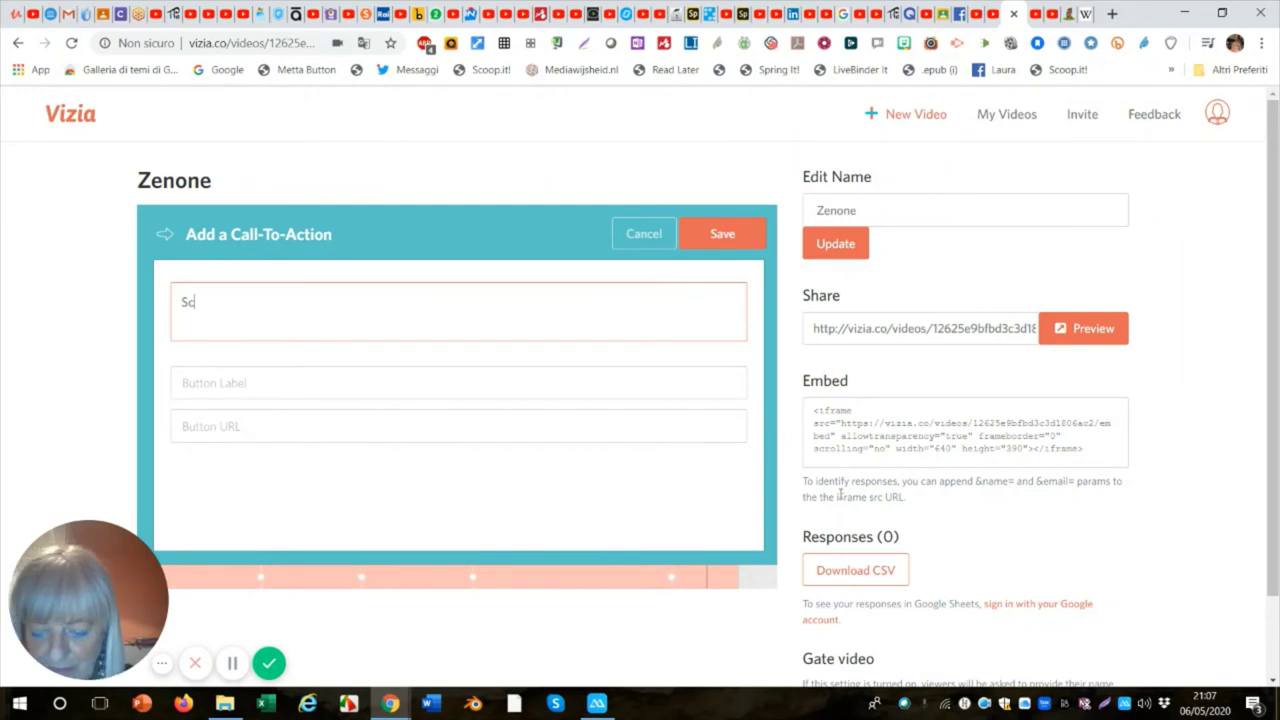
text(rivi nel)
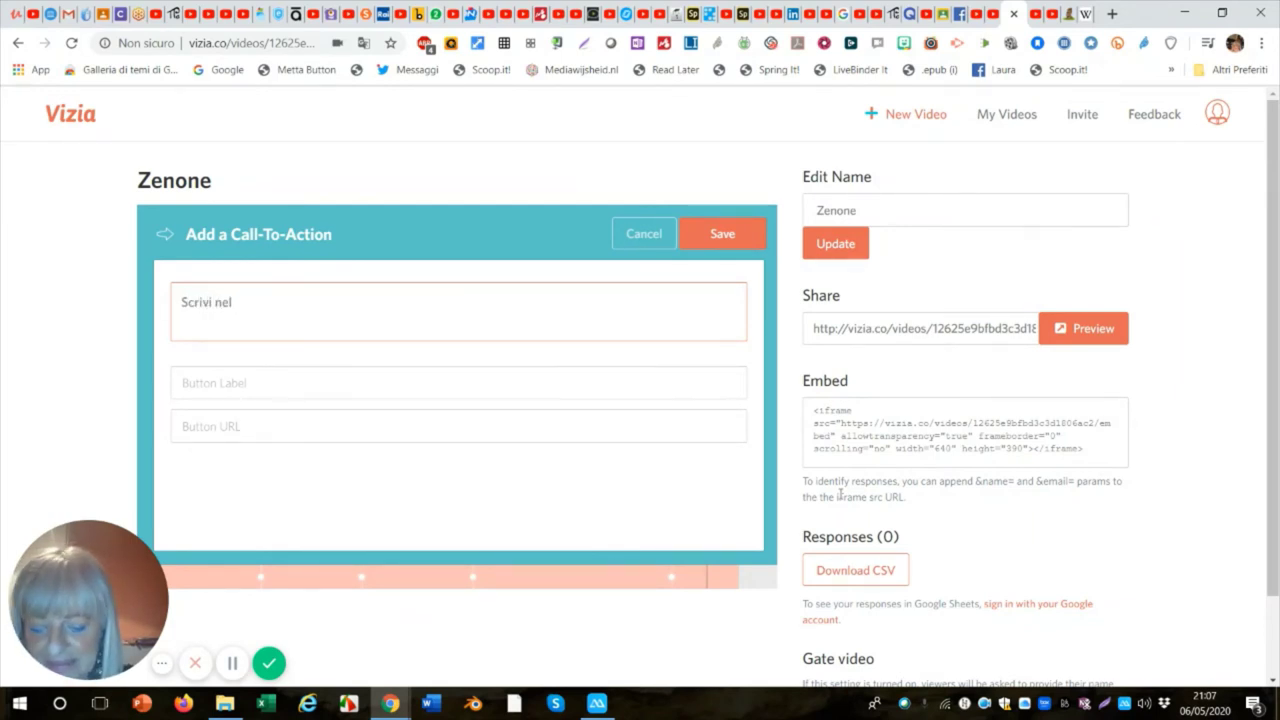
text( Pad)
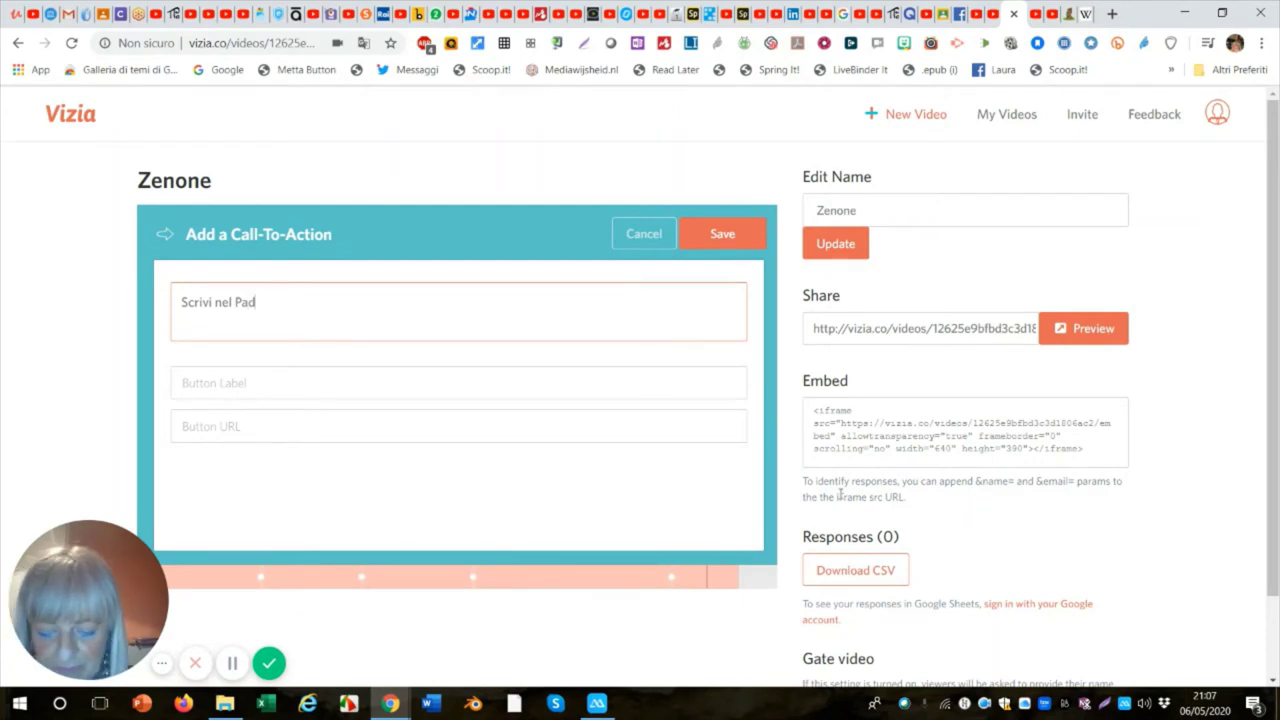
text(let)
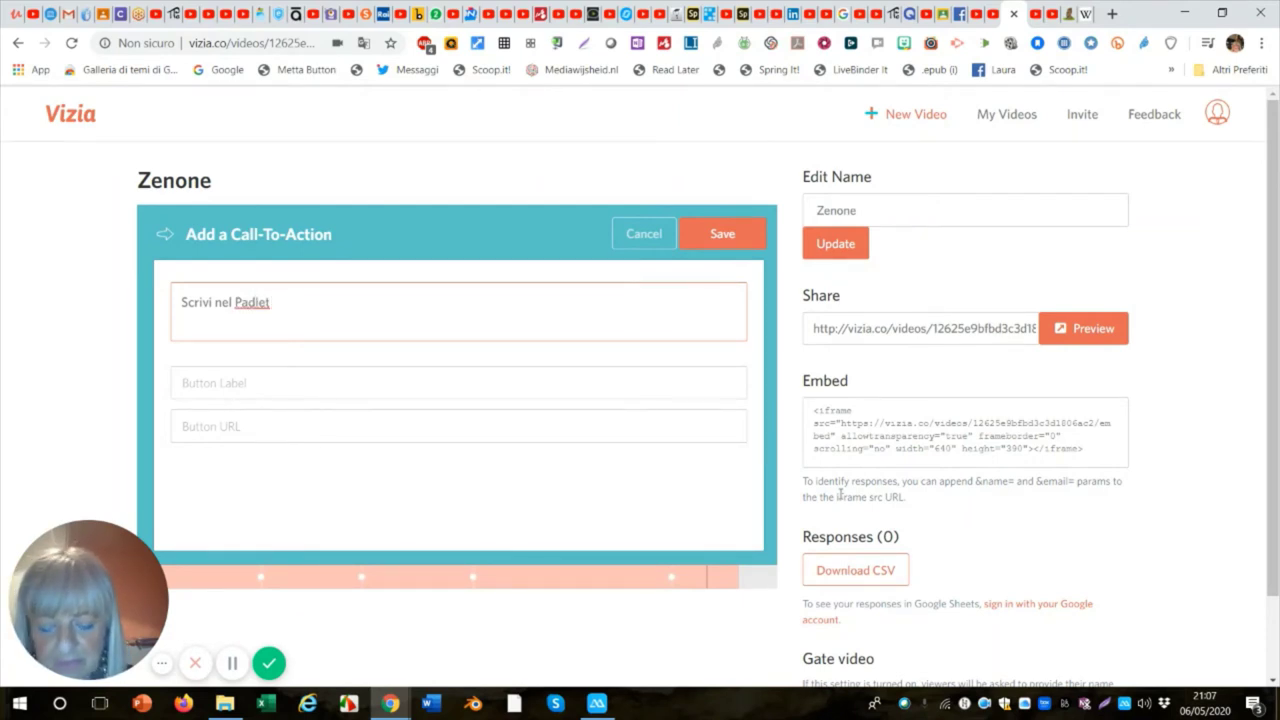
text( le)
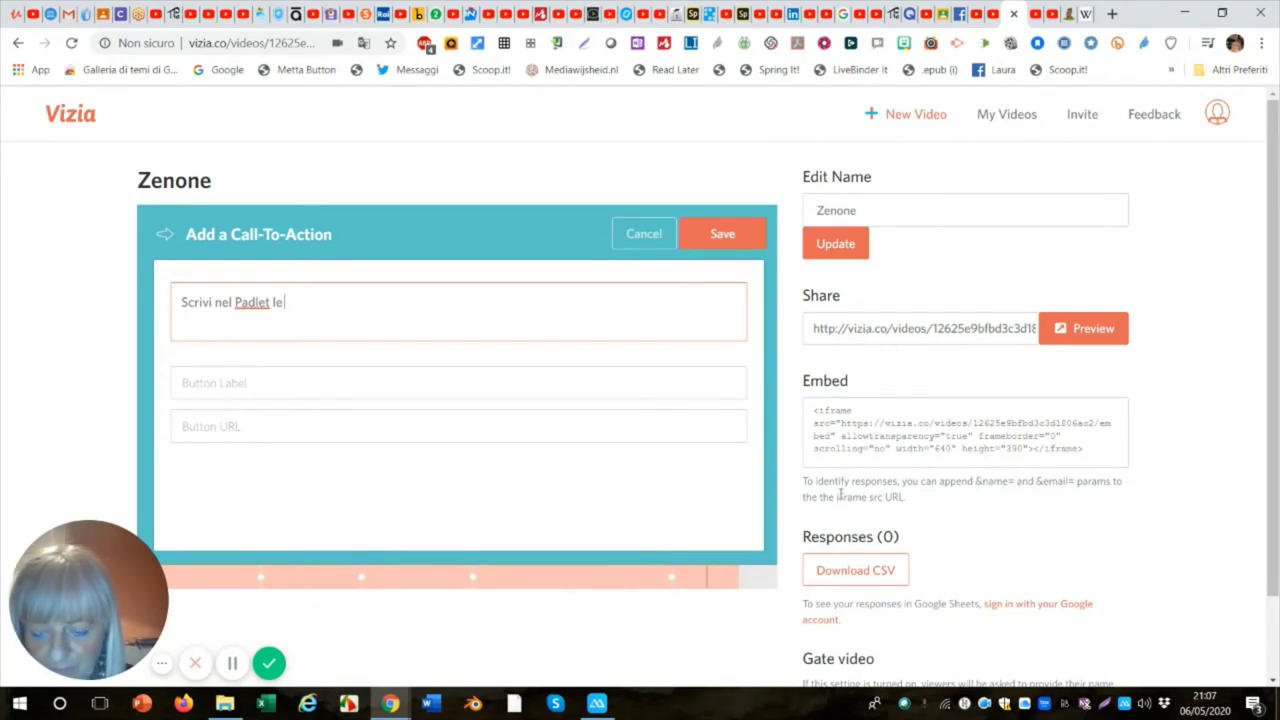
text( tue)
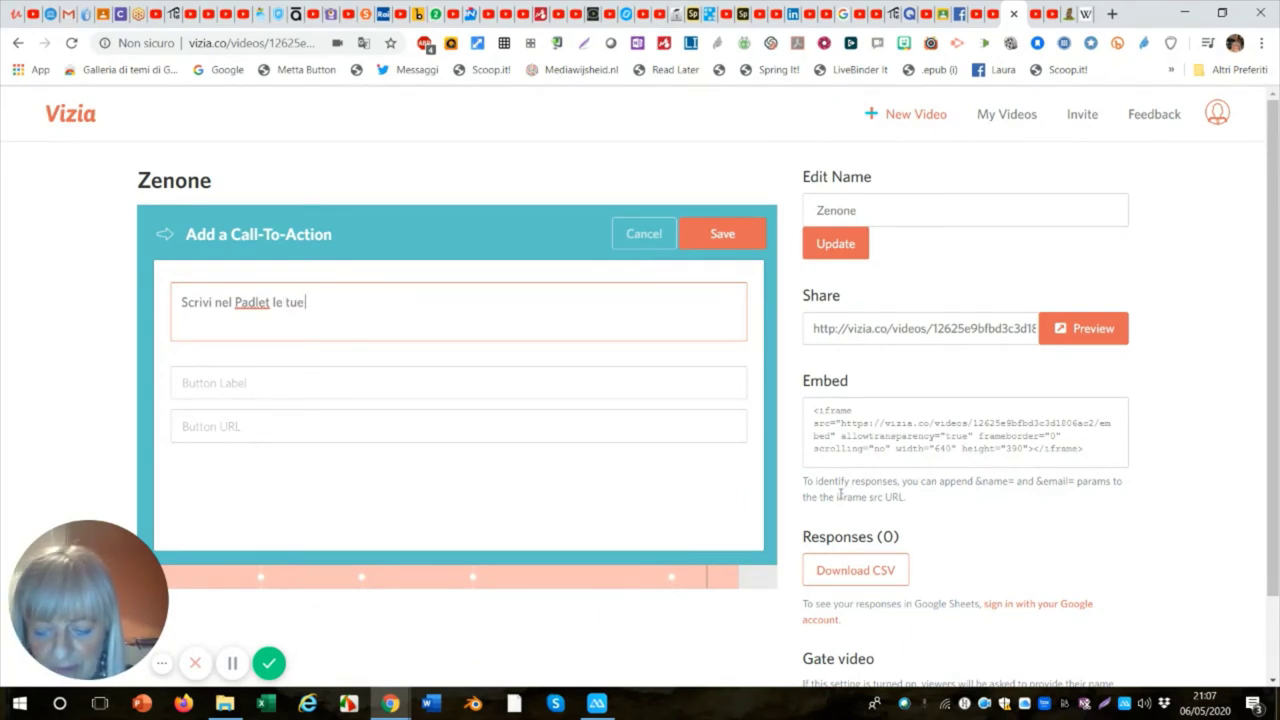
text( rif)
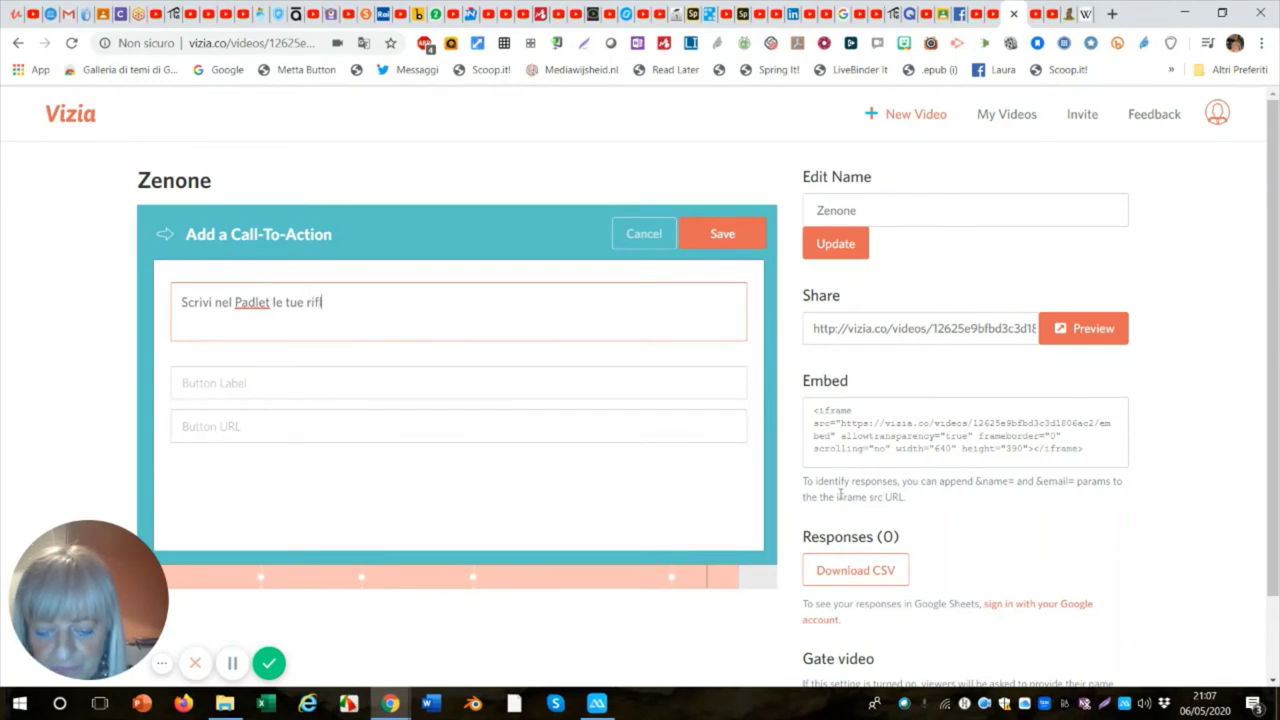
text(lession)
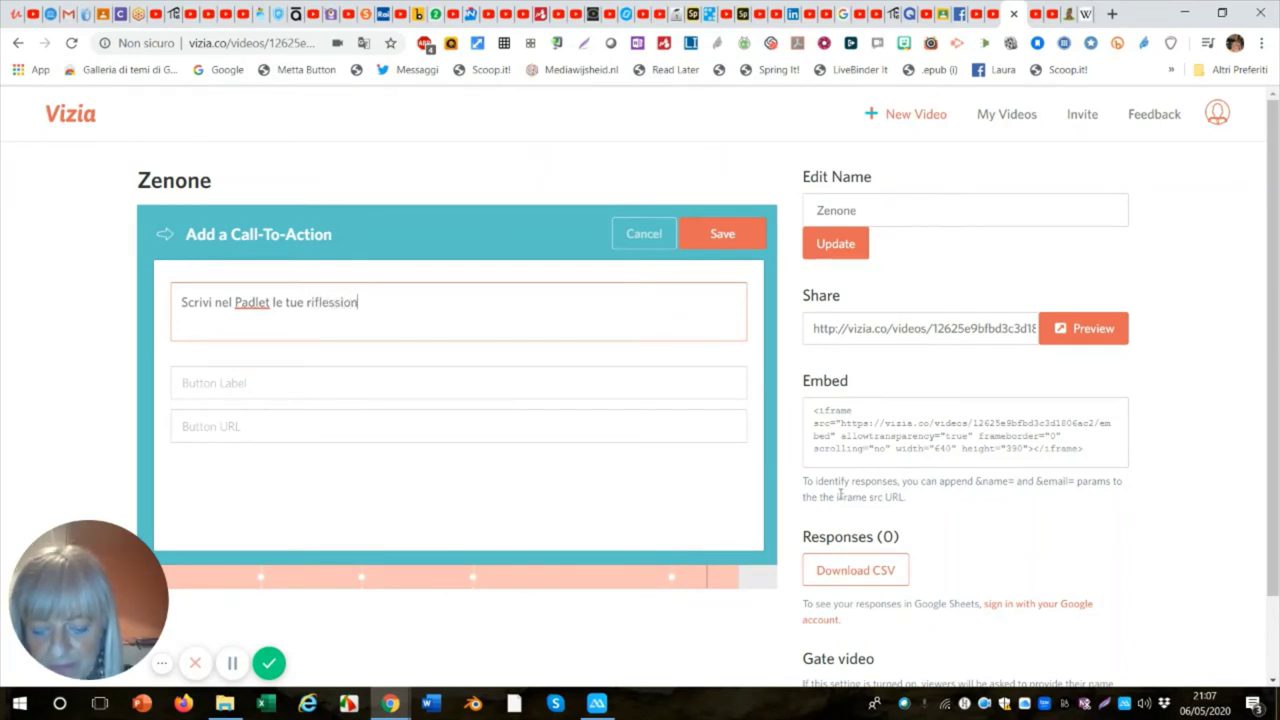
text(i e co)
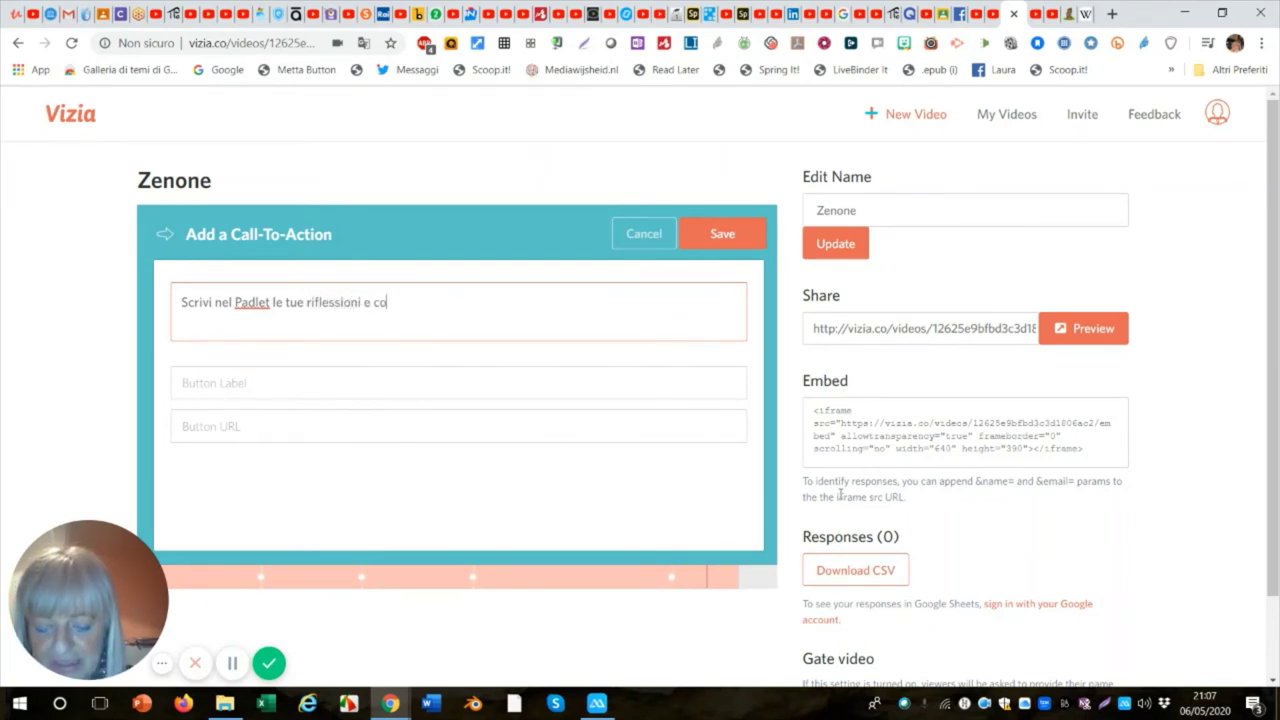
text(nd)
key(BackSpace)
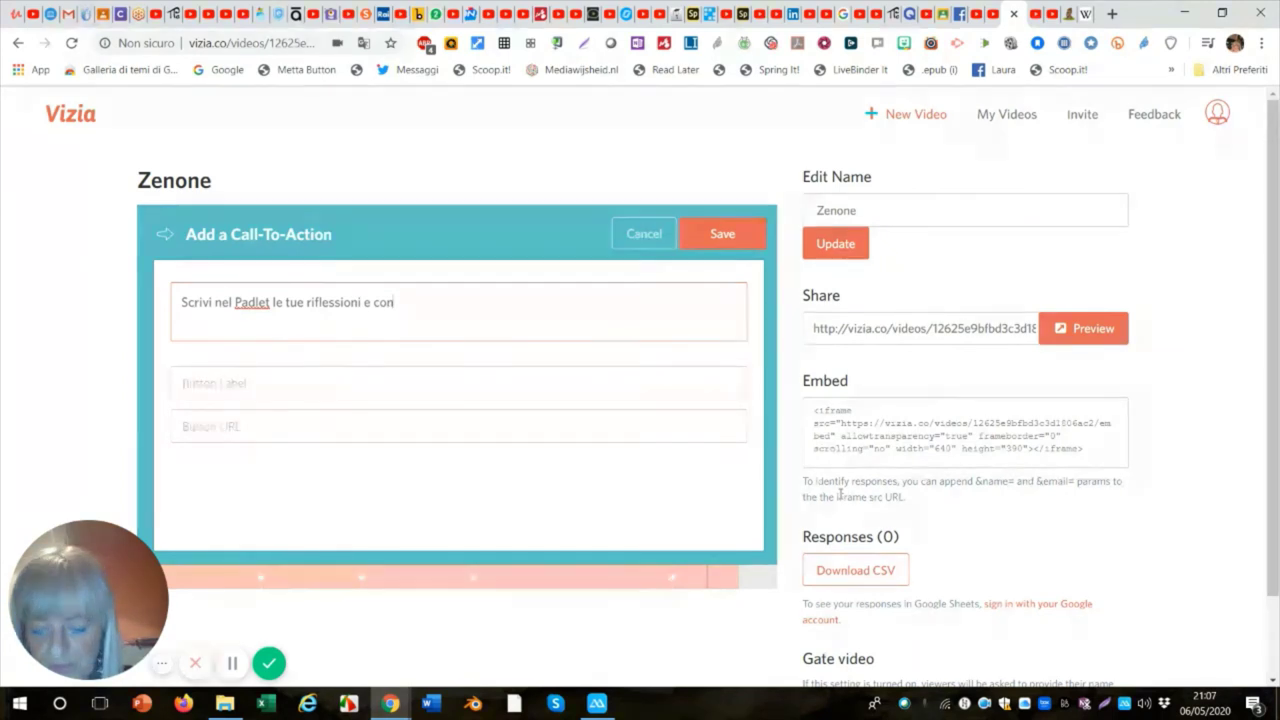
text(so)
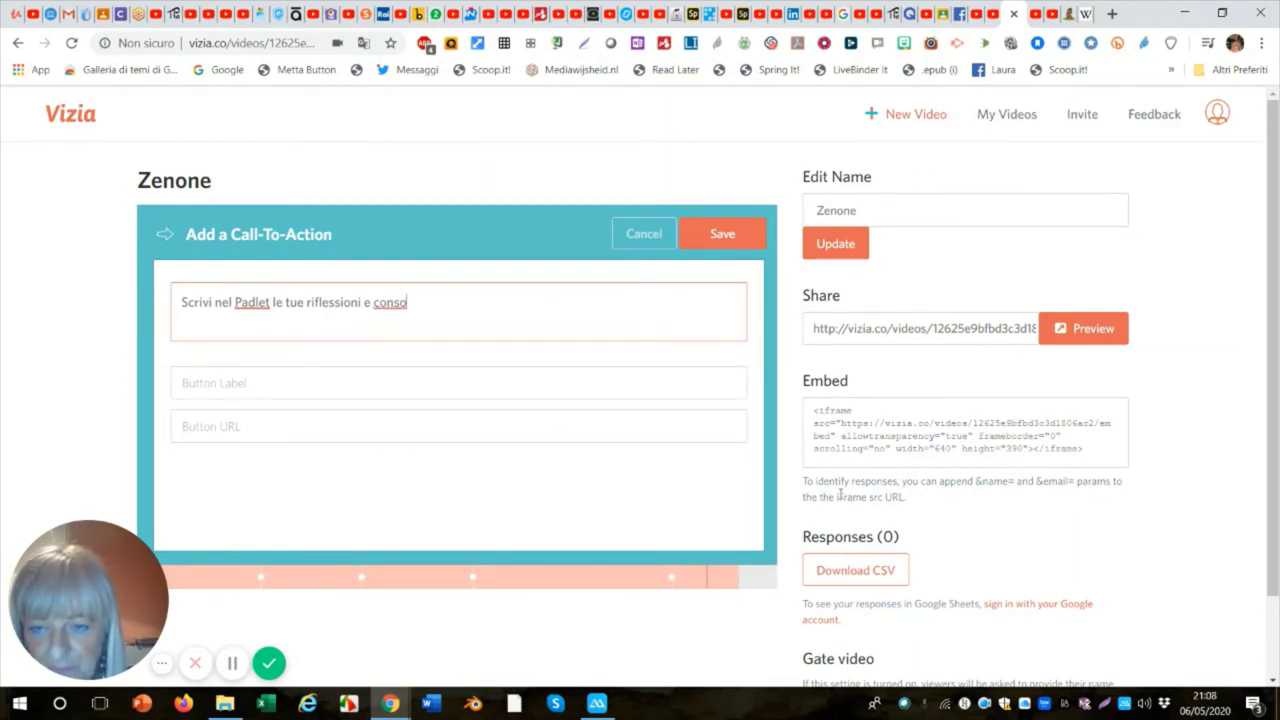
key(BackSpace)
text(odera)
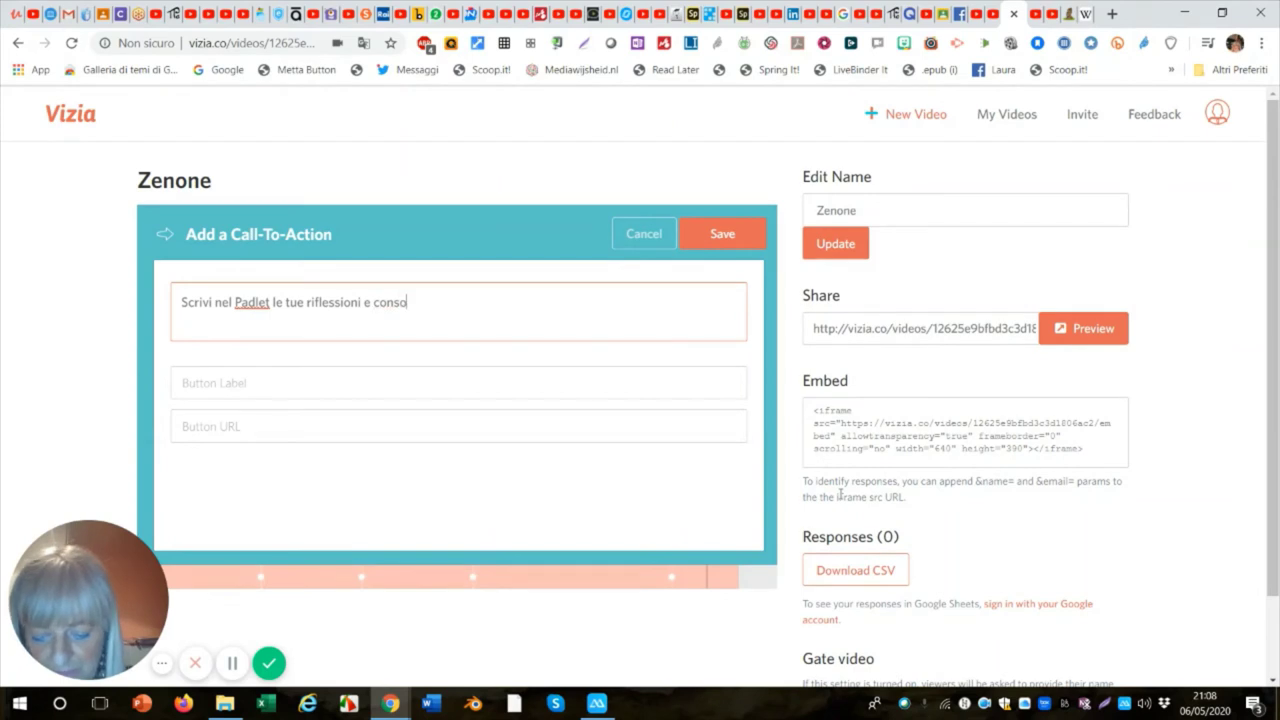
text(zioni)
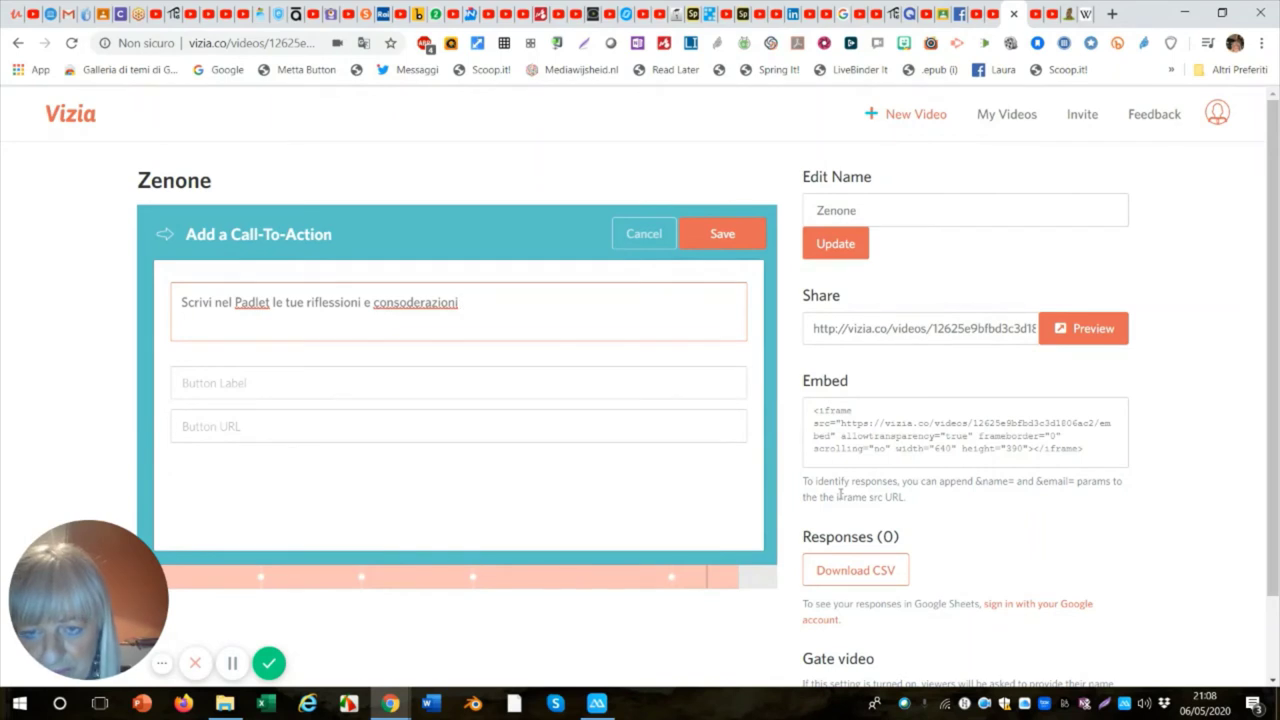
click(404, 301)
key(BackSpace)
text(i)
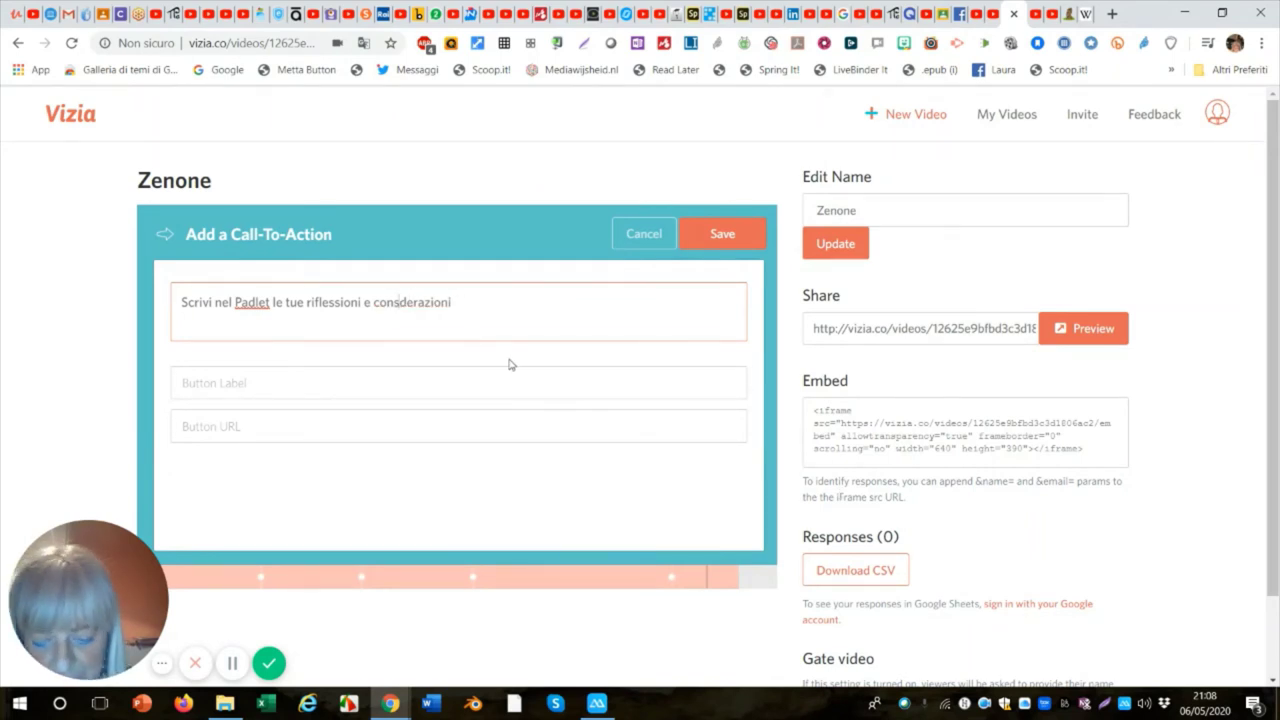
text(o)
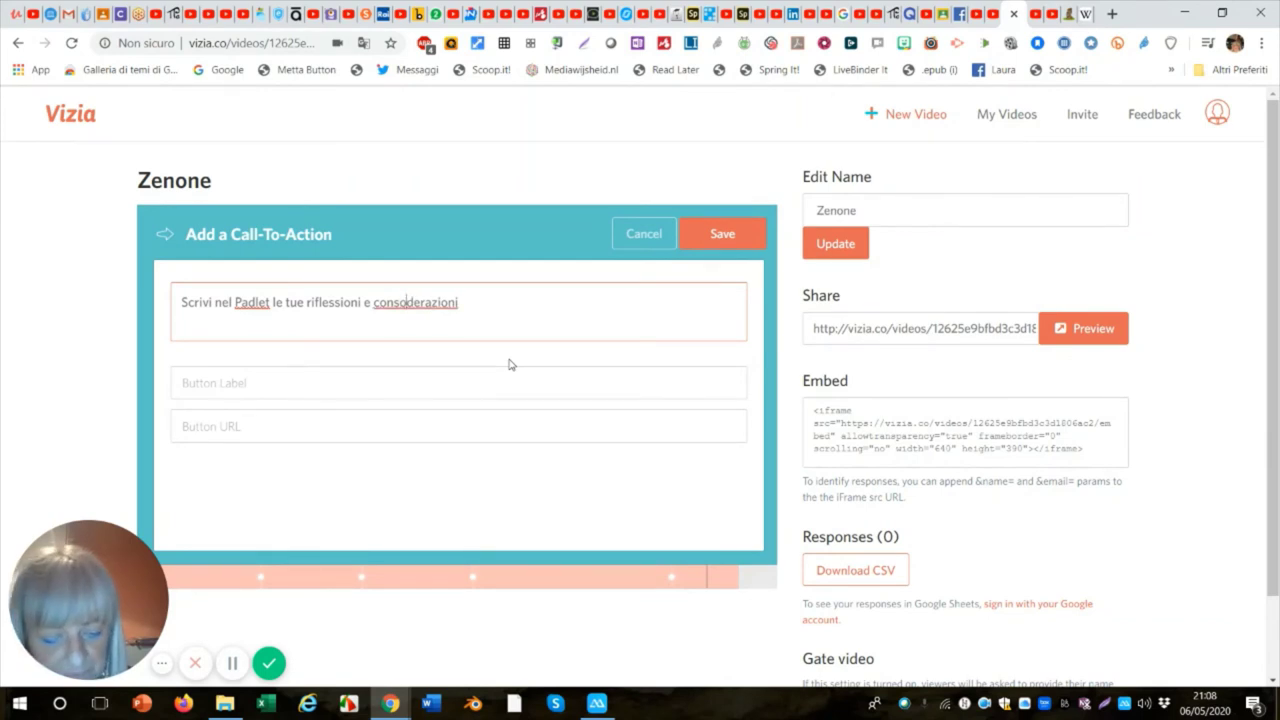
key(BackSpace)
text(i)
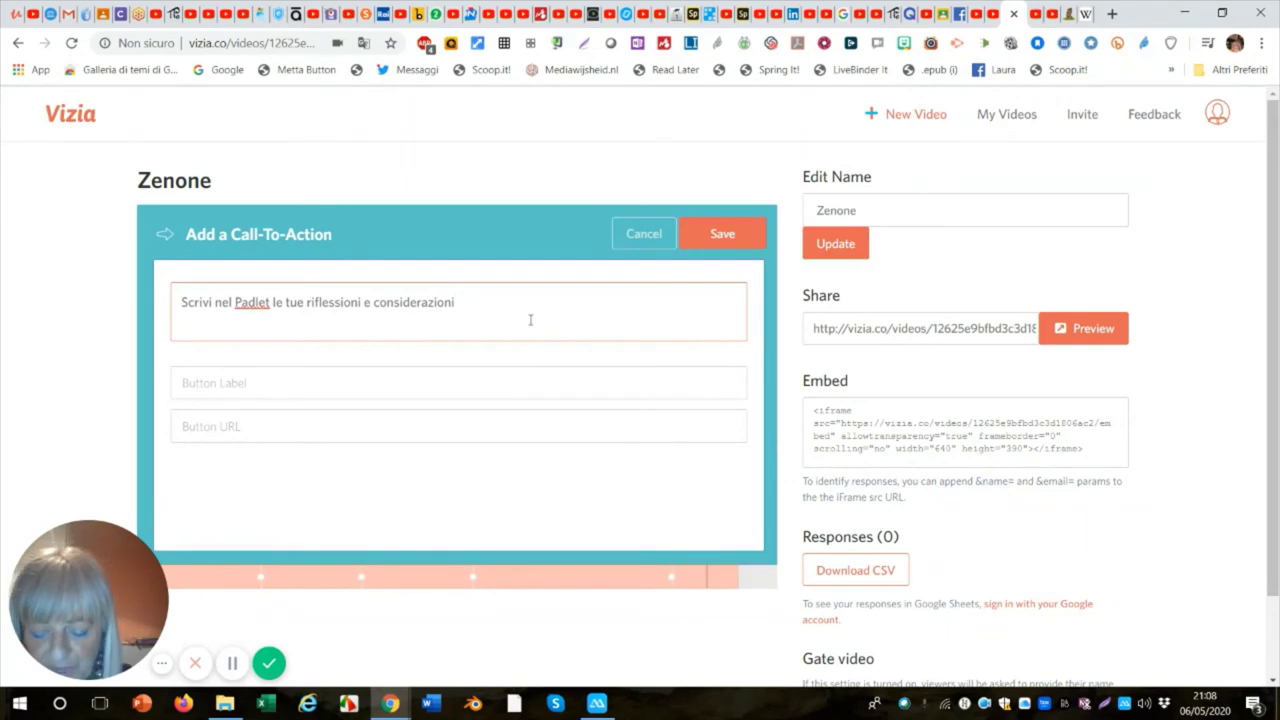
text(  su)
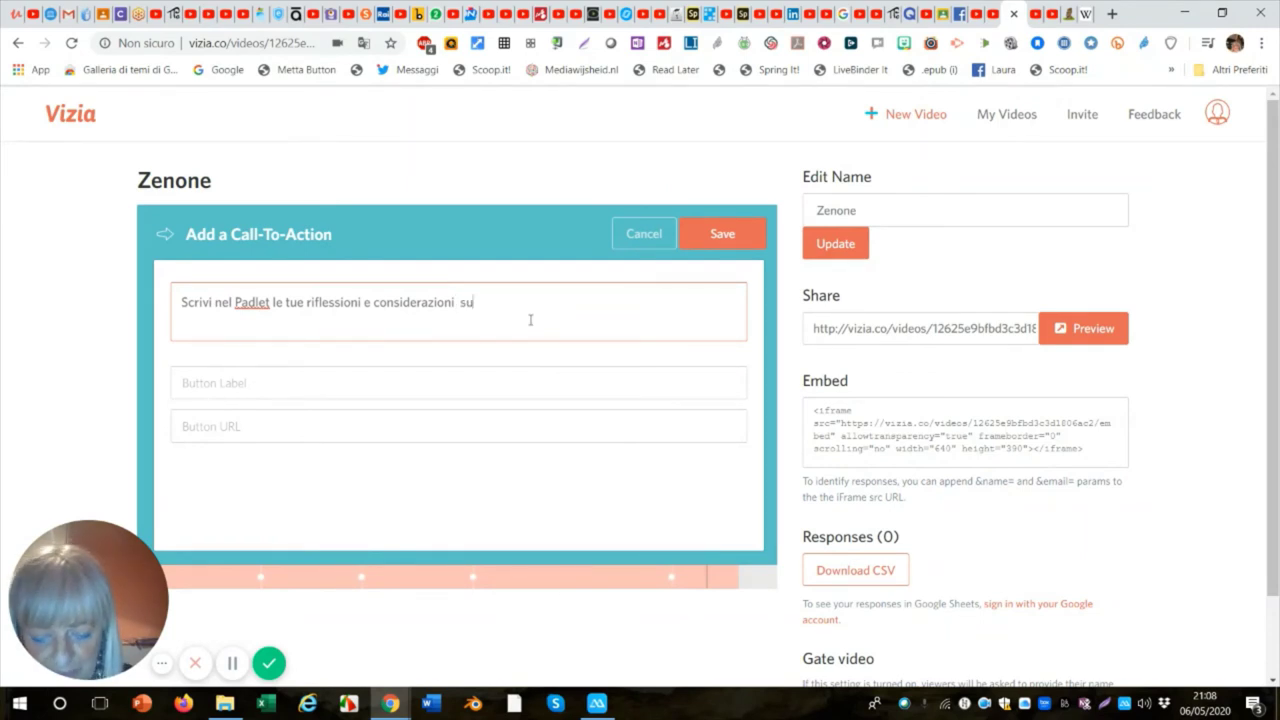
text(l video)
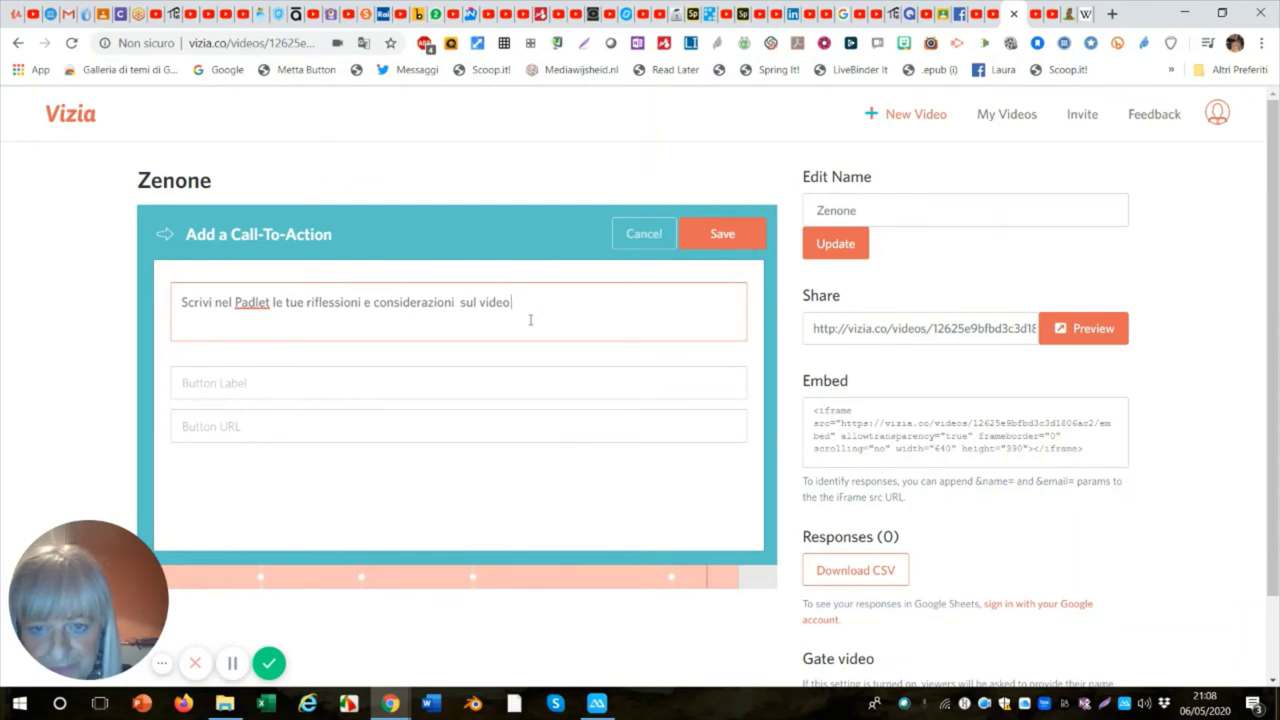
text( pr)
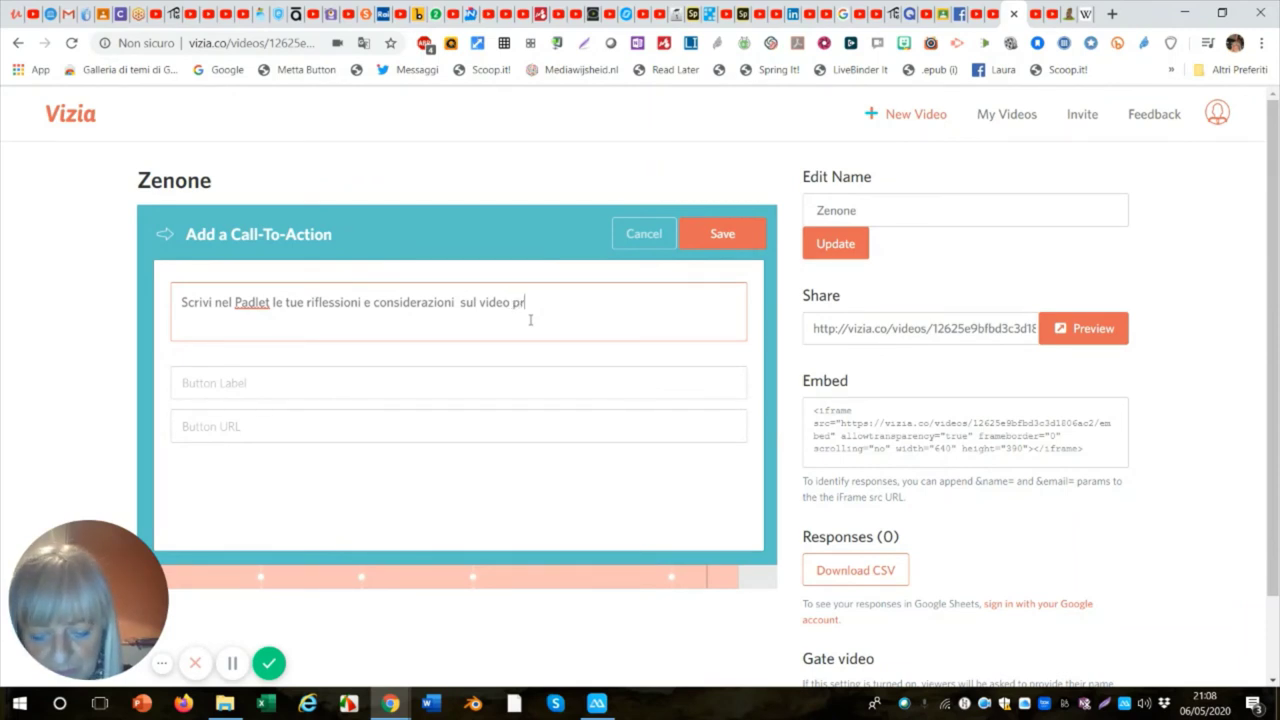
text(oposto)
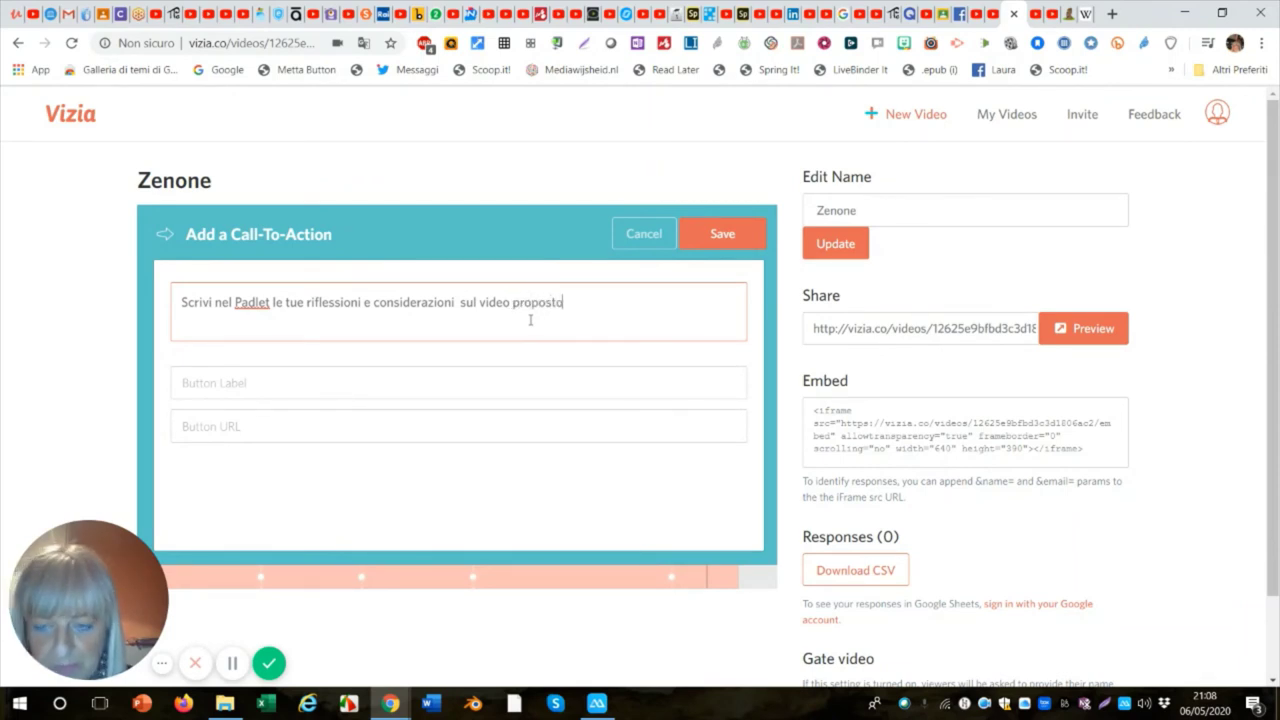
Add a 'Padlet' button linking to the pasted Padlet board URL and save the call-to-action.
click(218, 385)
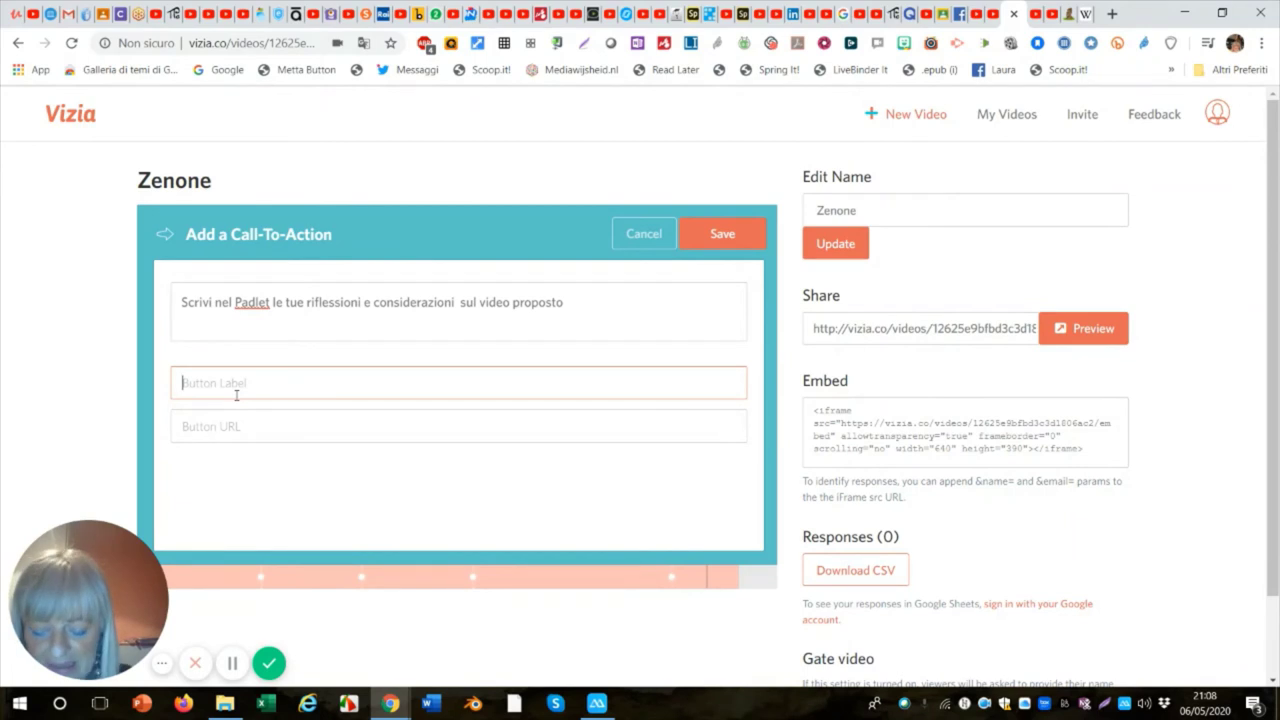
text(Pa)
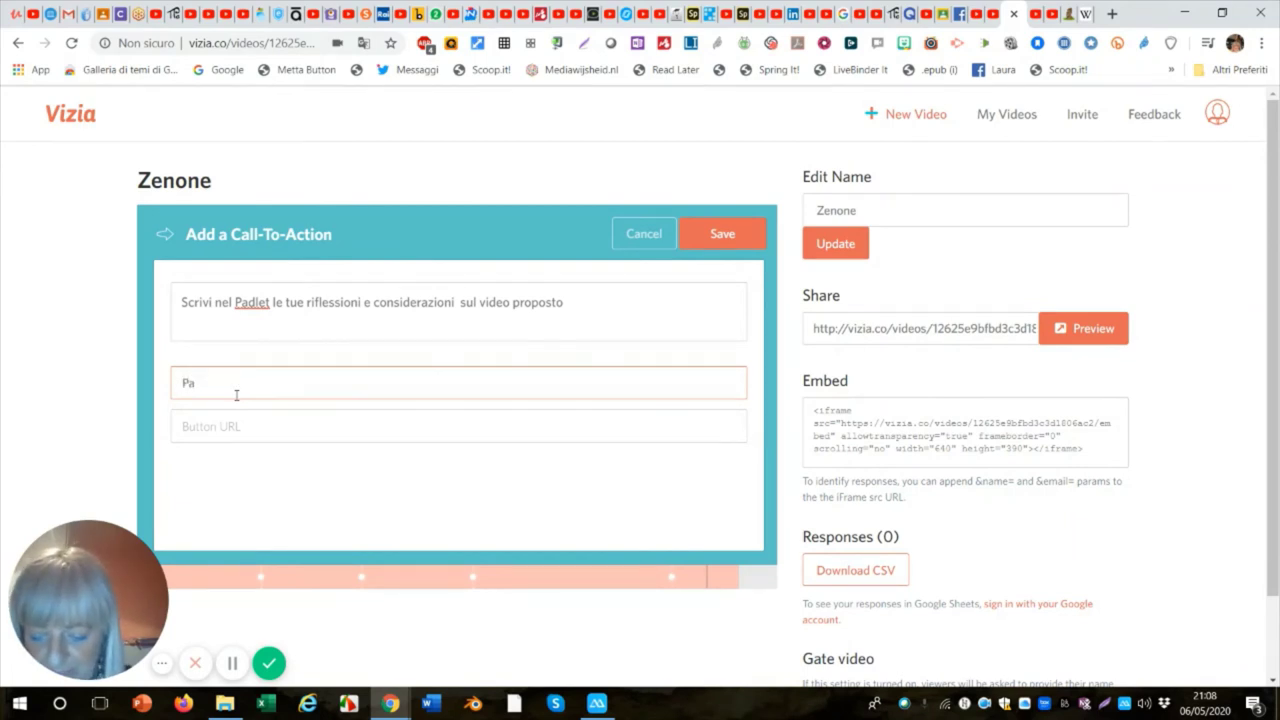
text(dle)
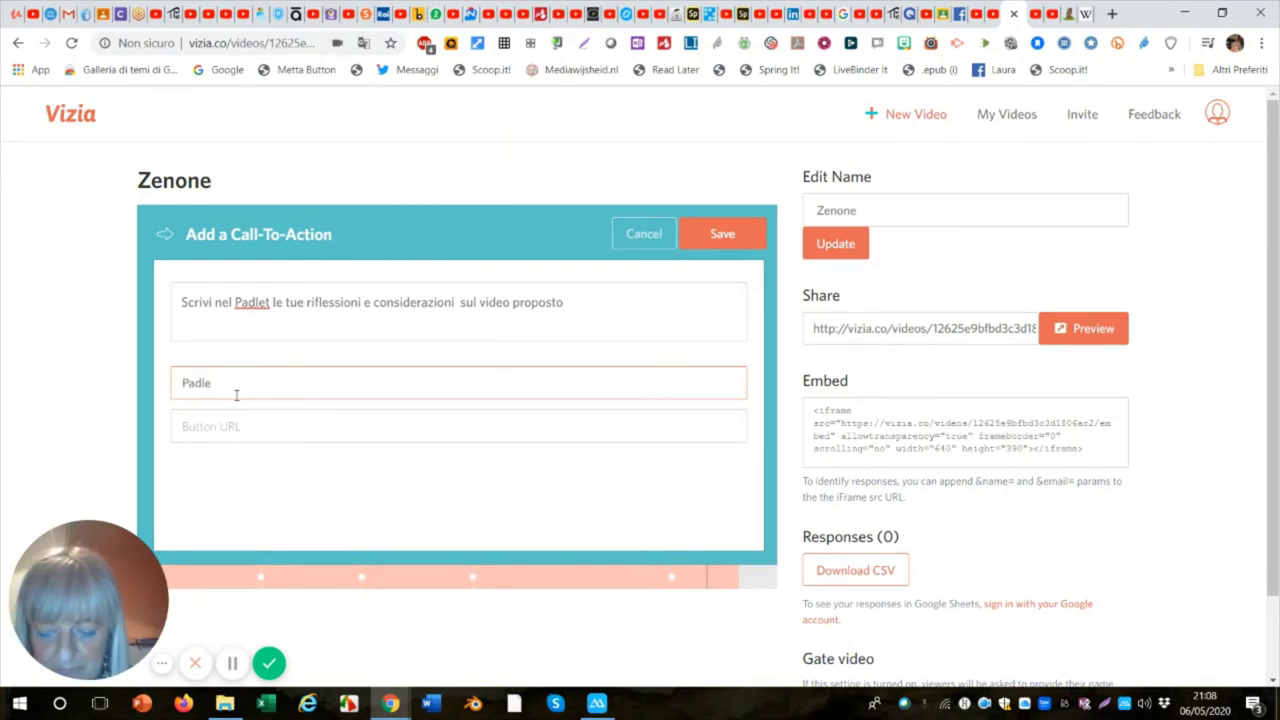
text(t)
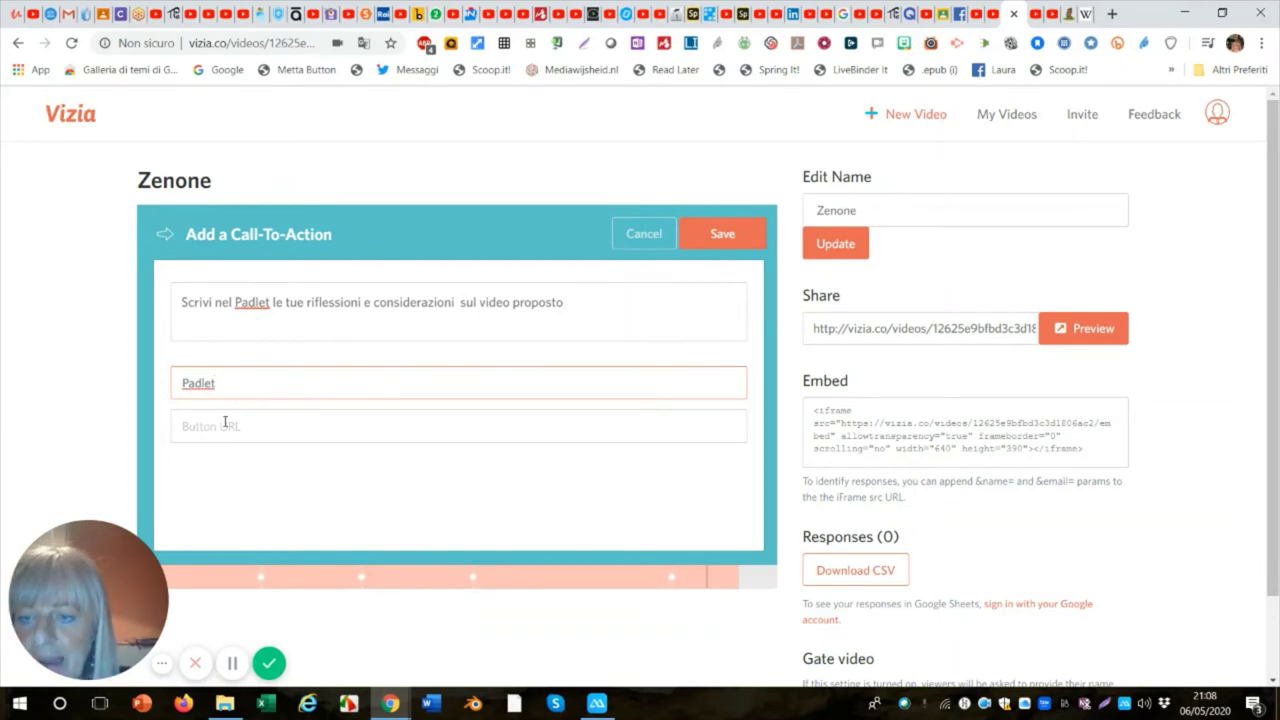
click(224, 424)
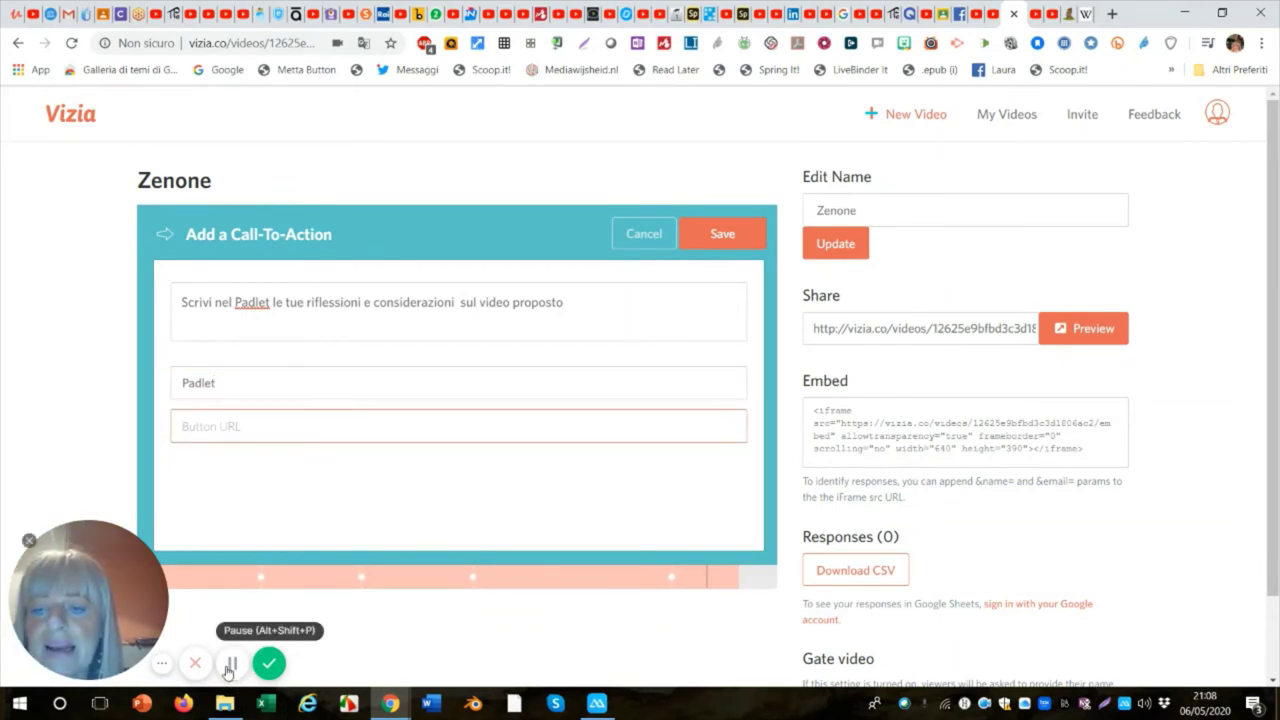
click(232, 663)
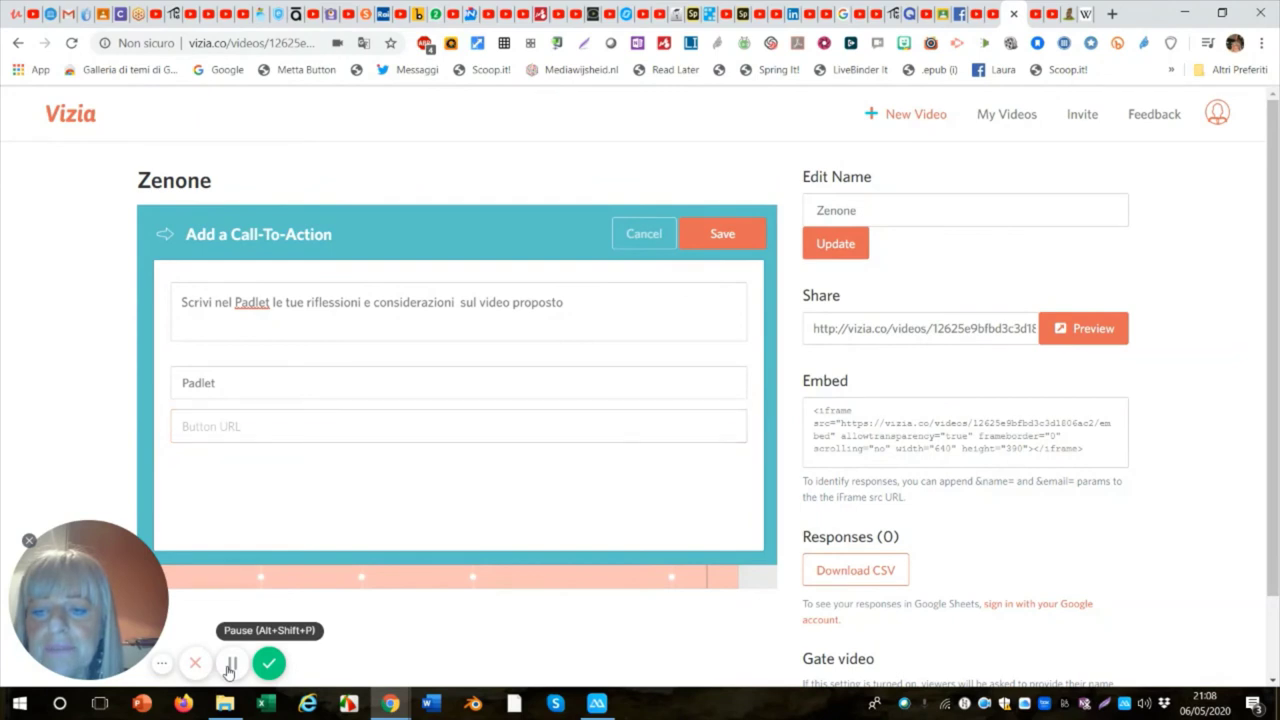
click(209, 430)
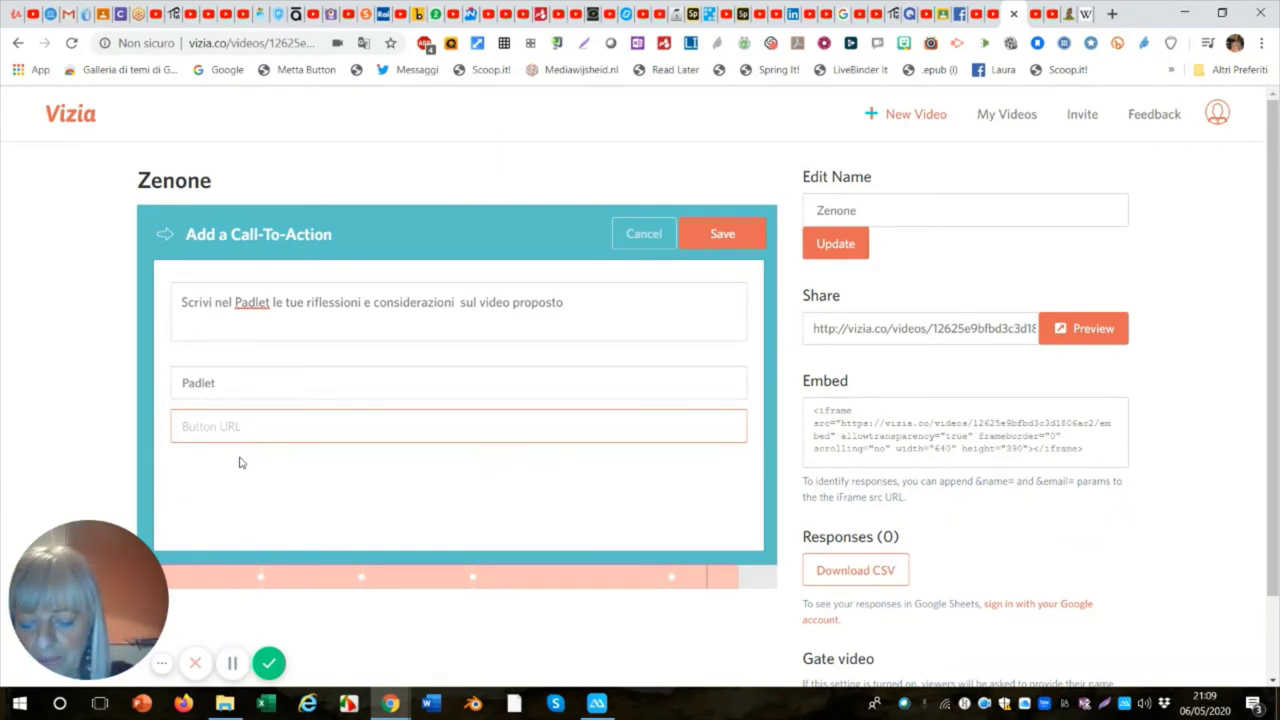
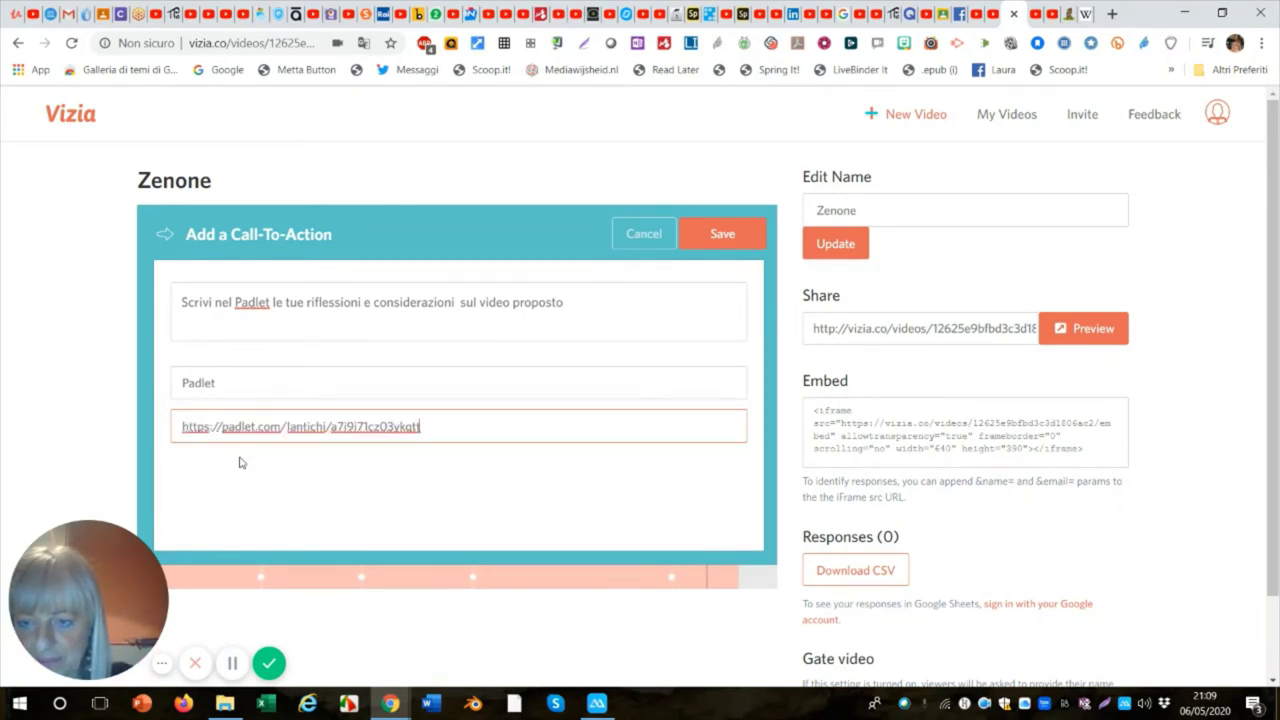
click(722, 234)
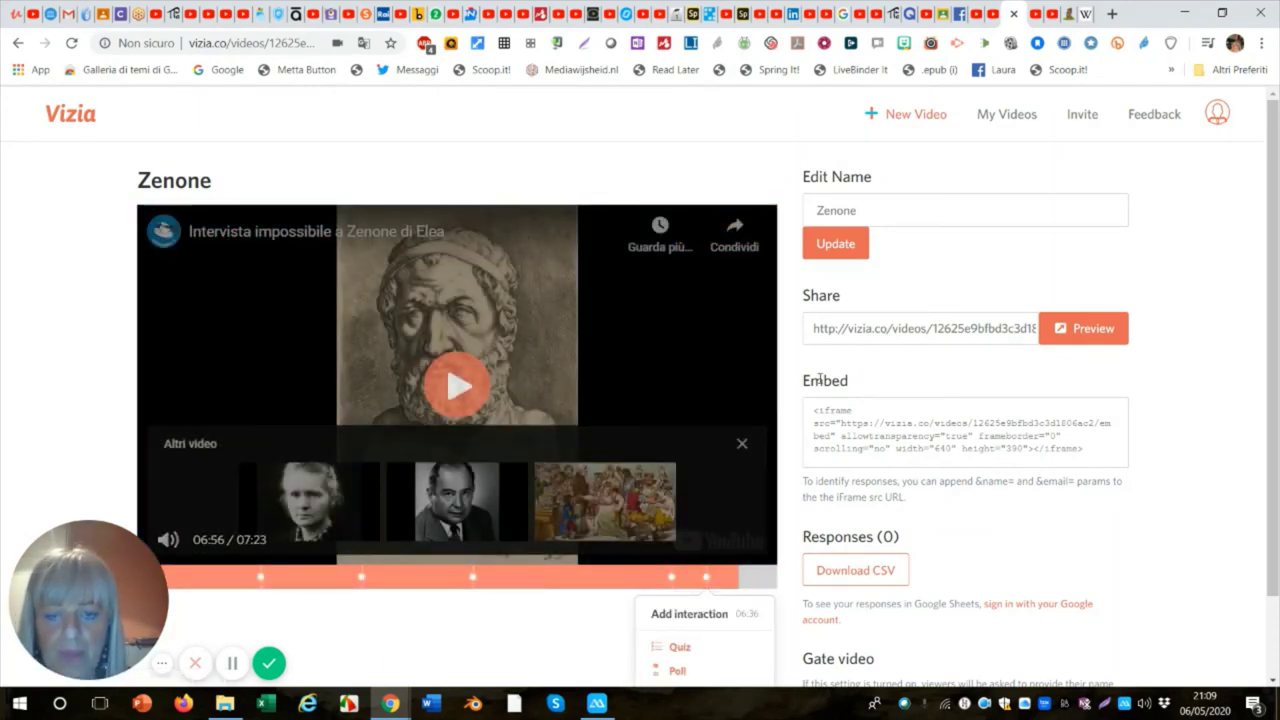
scroll(677, 334, down, 1)
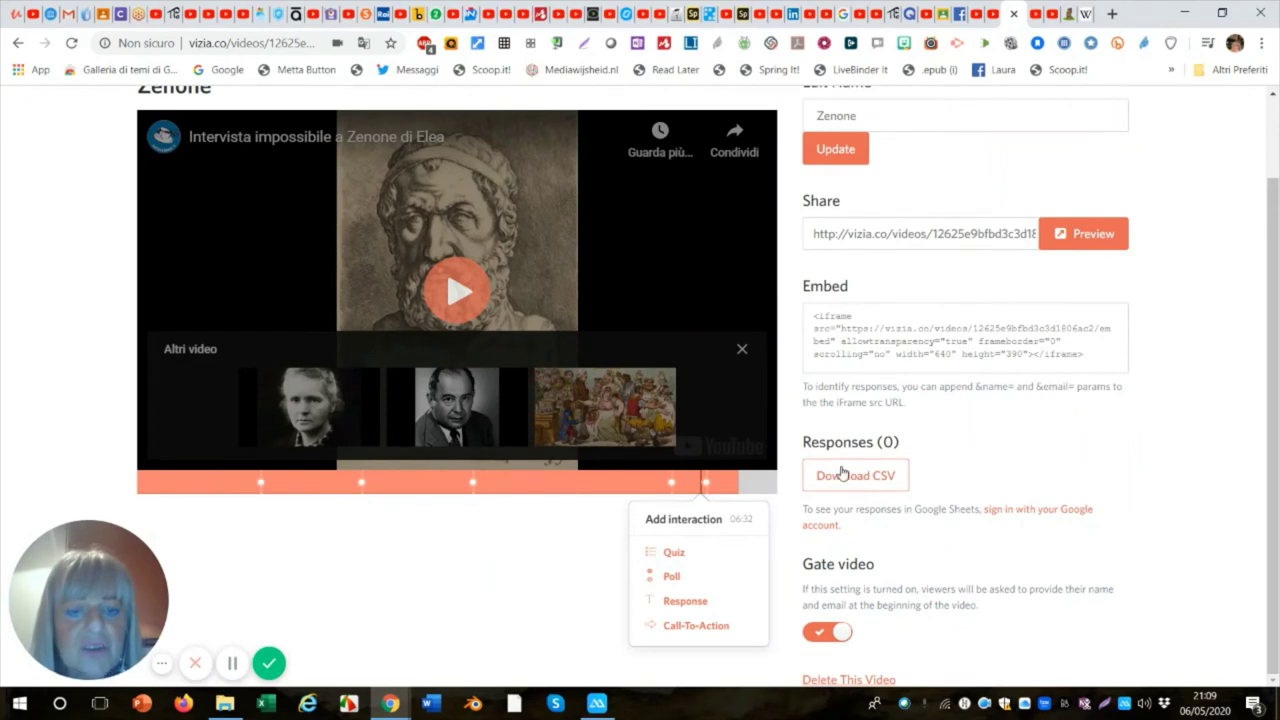
scroll(920, 480, up, 1)
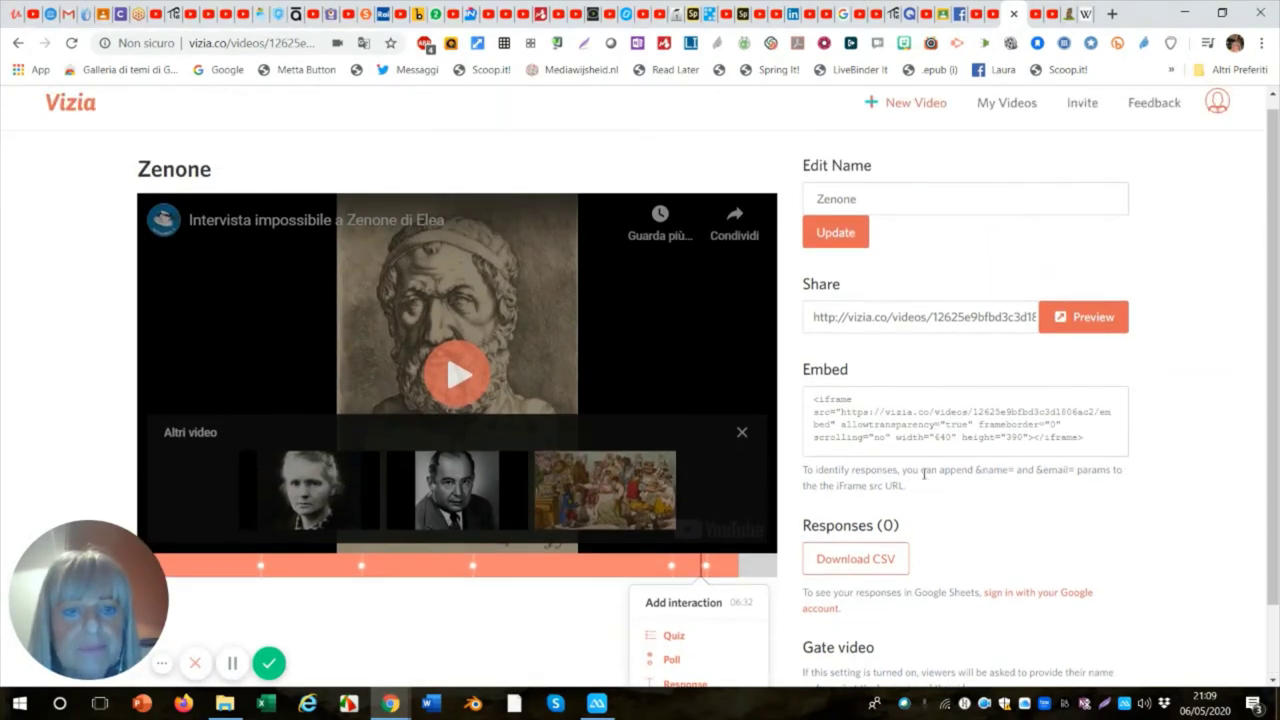
scroll(924, 474, down, 1)
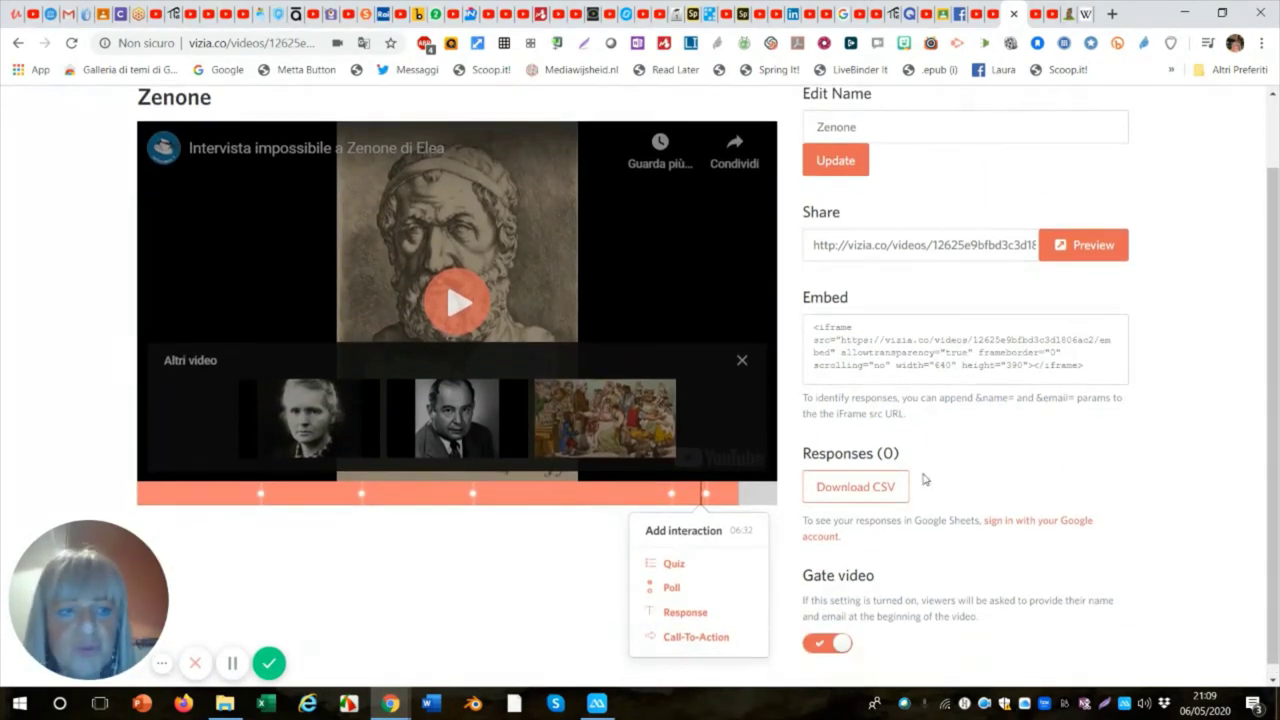
scroll(905, 478, up, 1)
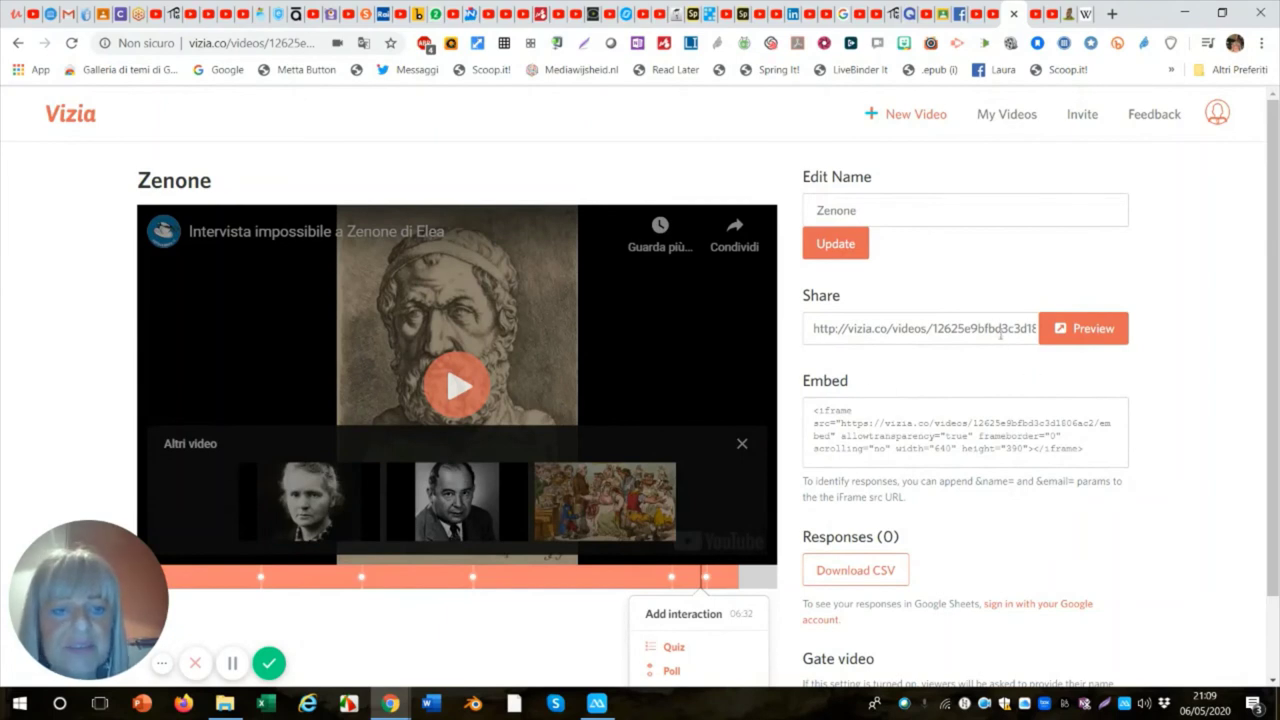
Open the Zenone preview, enter a viewer name and e-mail, and continue past the gate.
click(1089, 337)
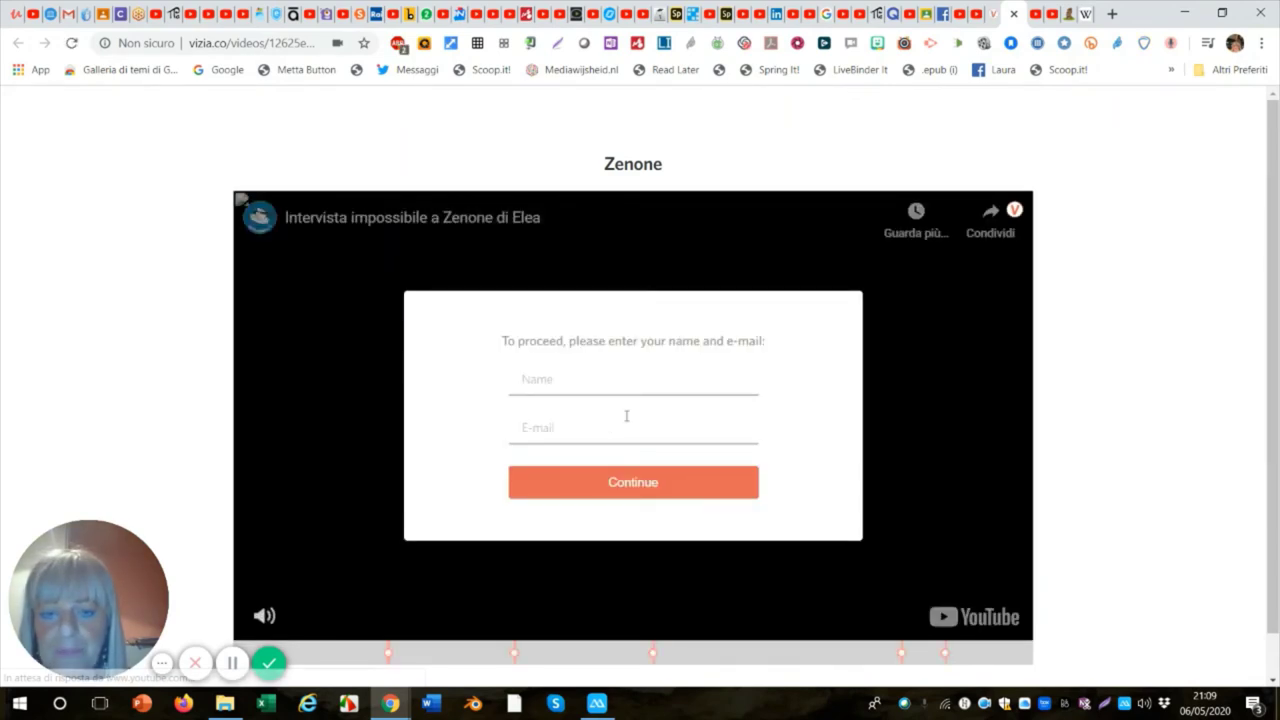
click(525, 379)
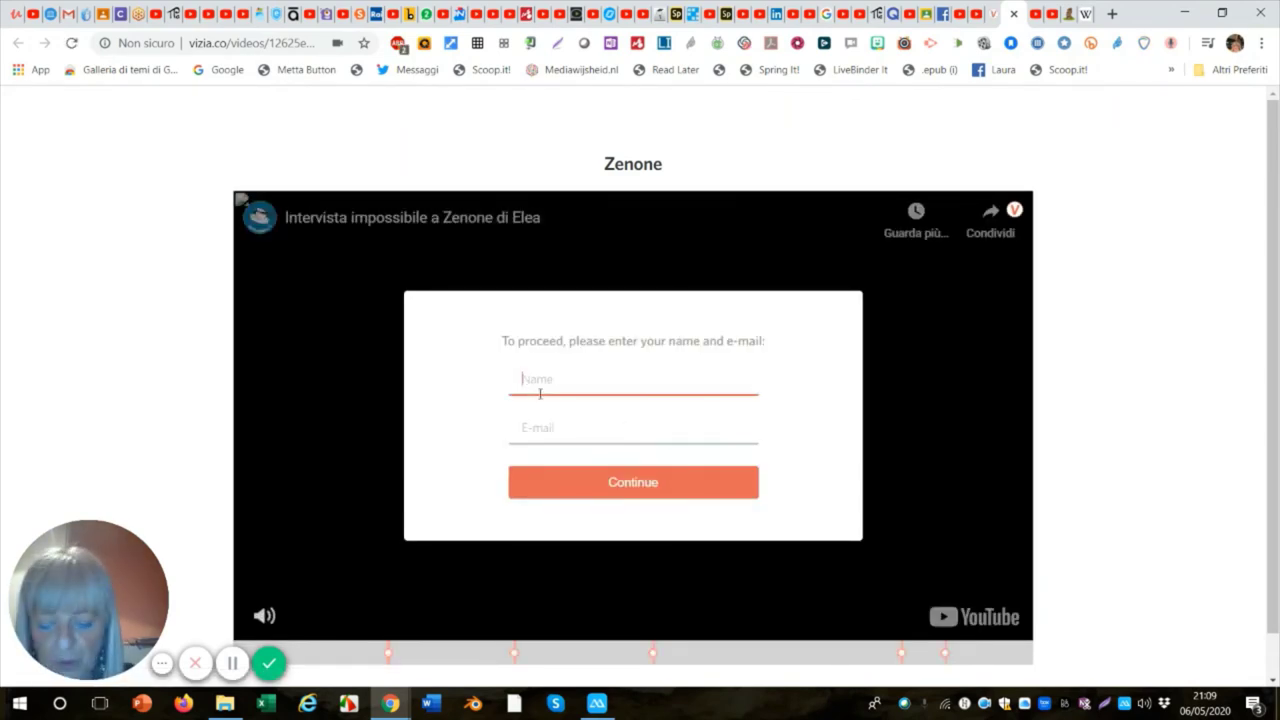
text(L)
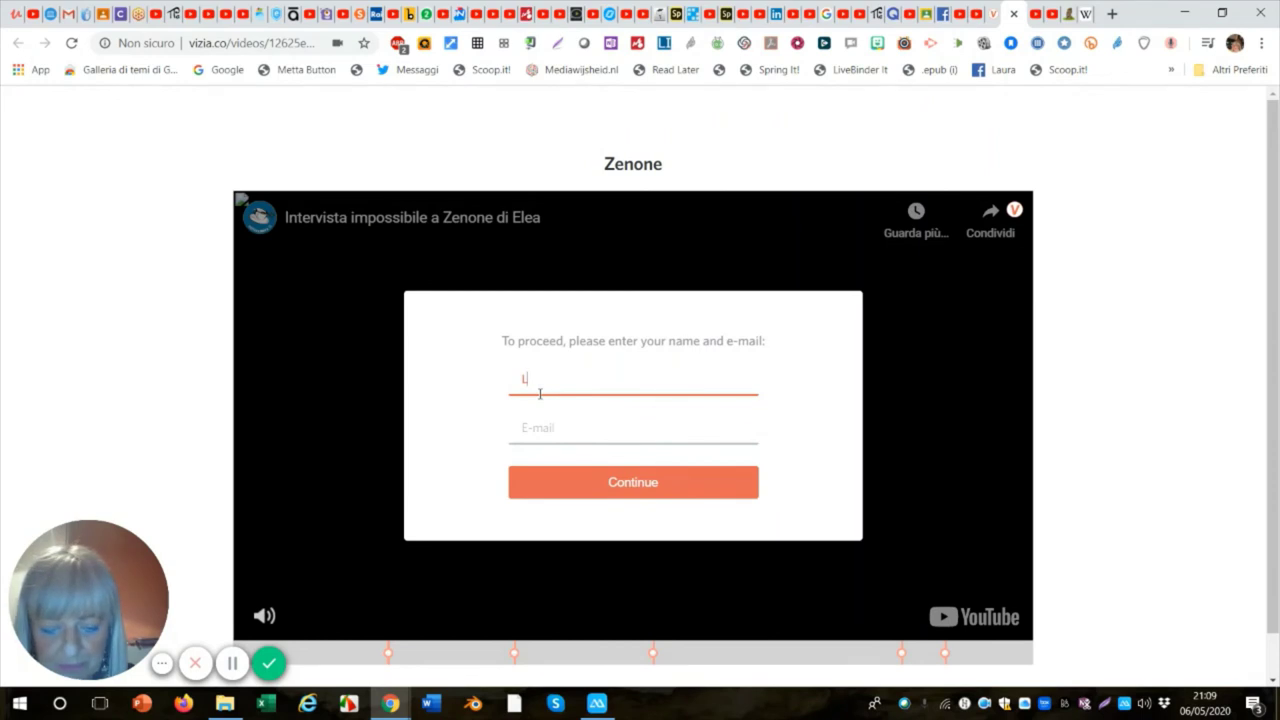
key(BackSpace)
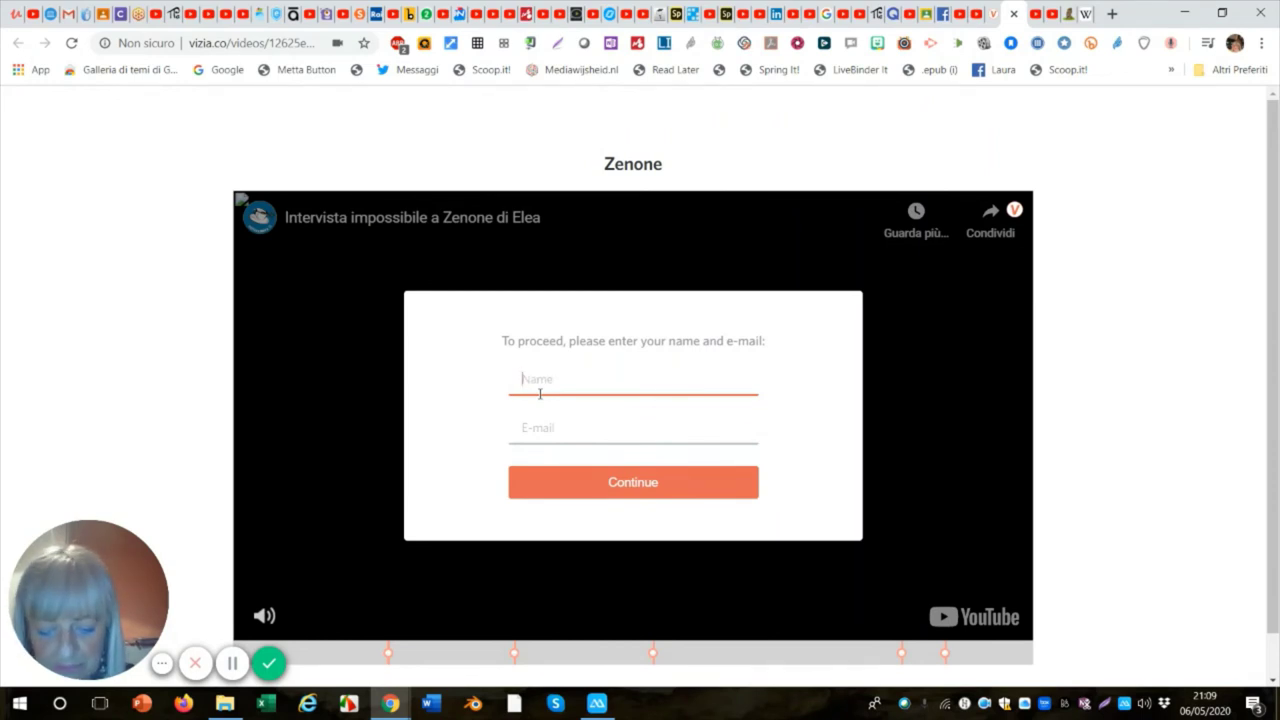
text(La)
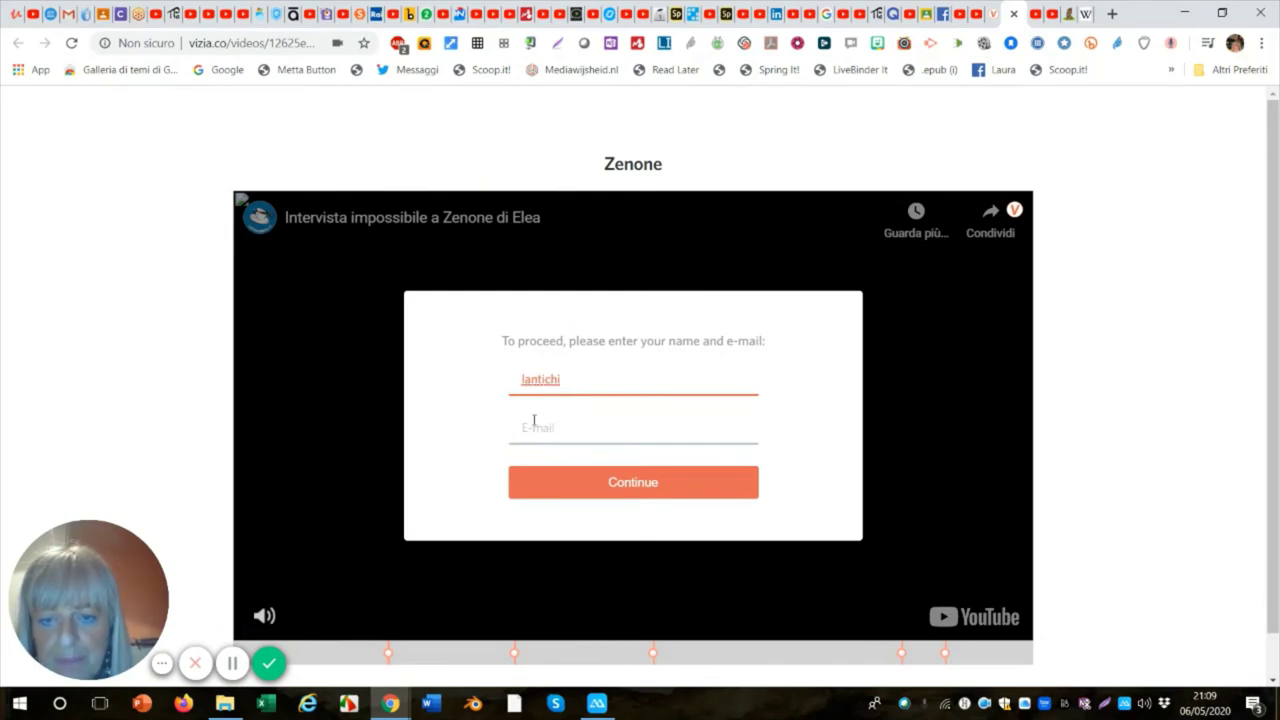
click(531, 428)
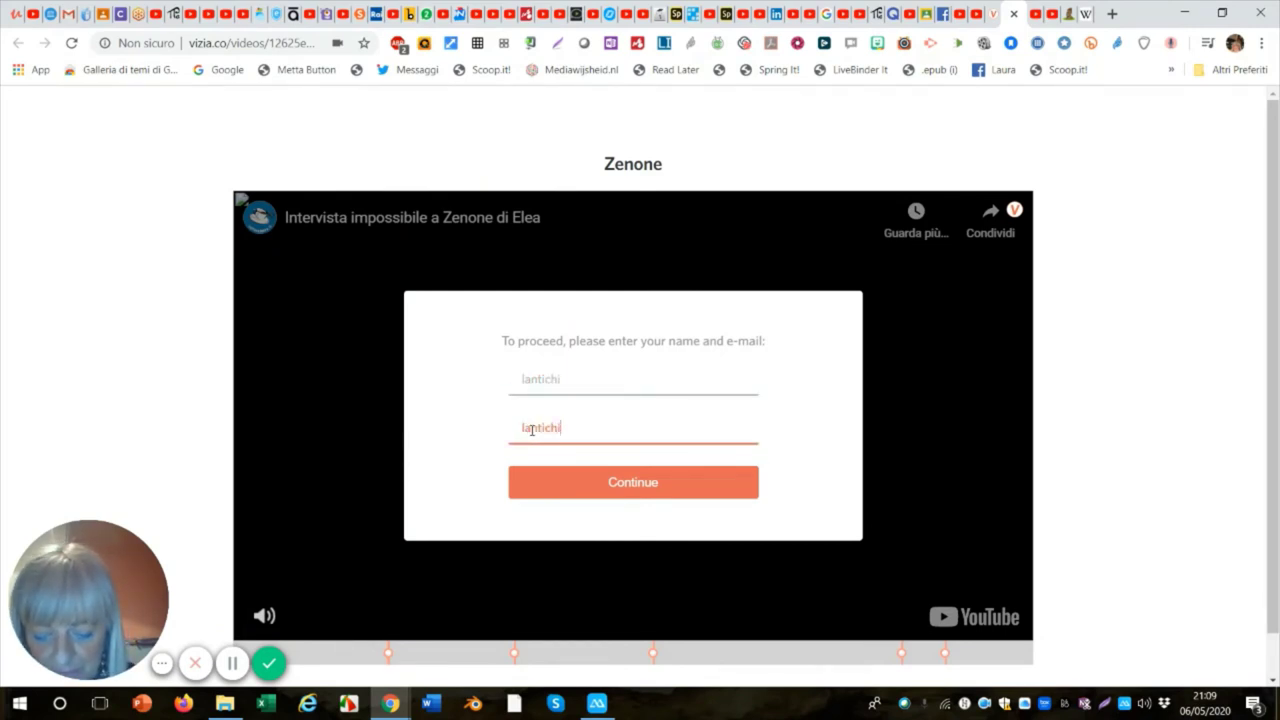
double_click(531, 428)
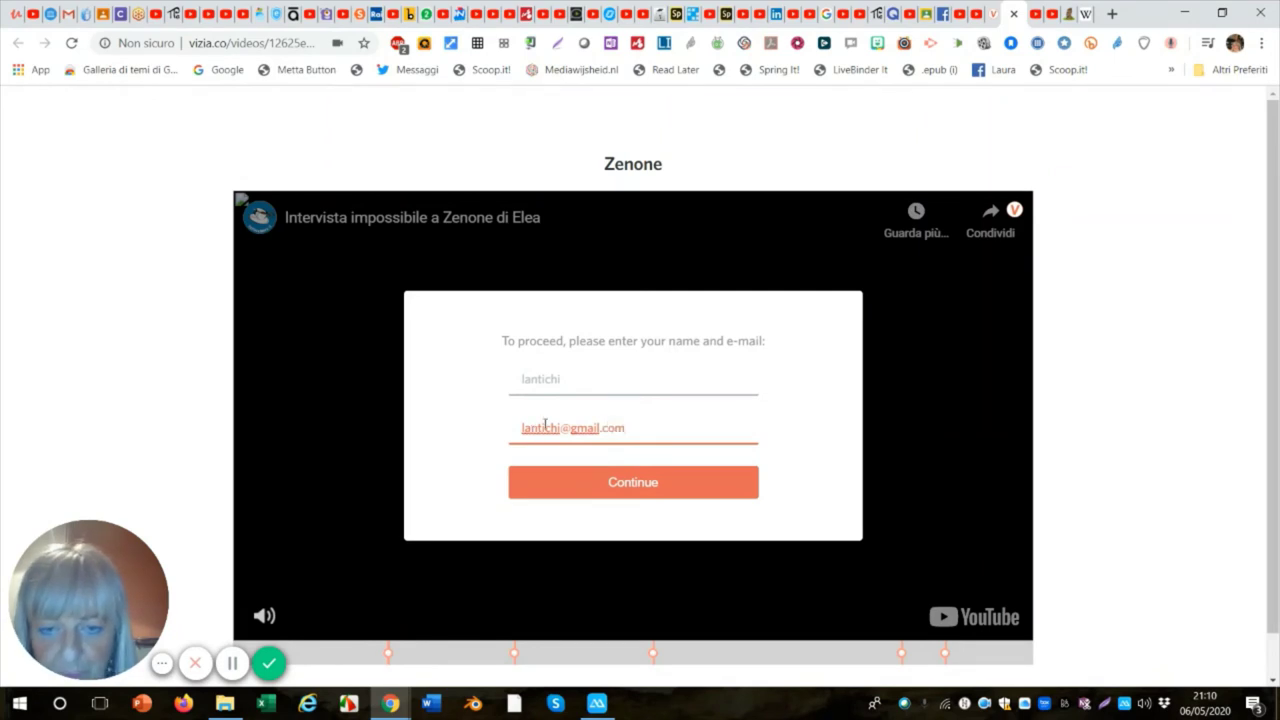
click(632, 494)
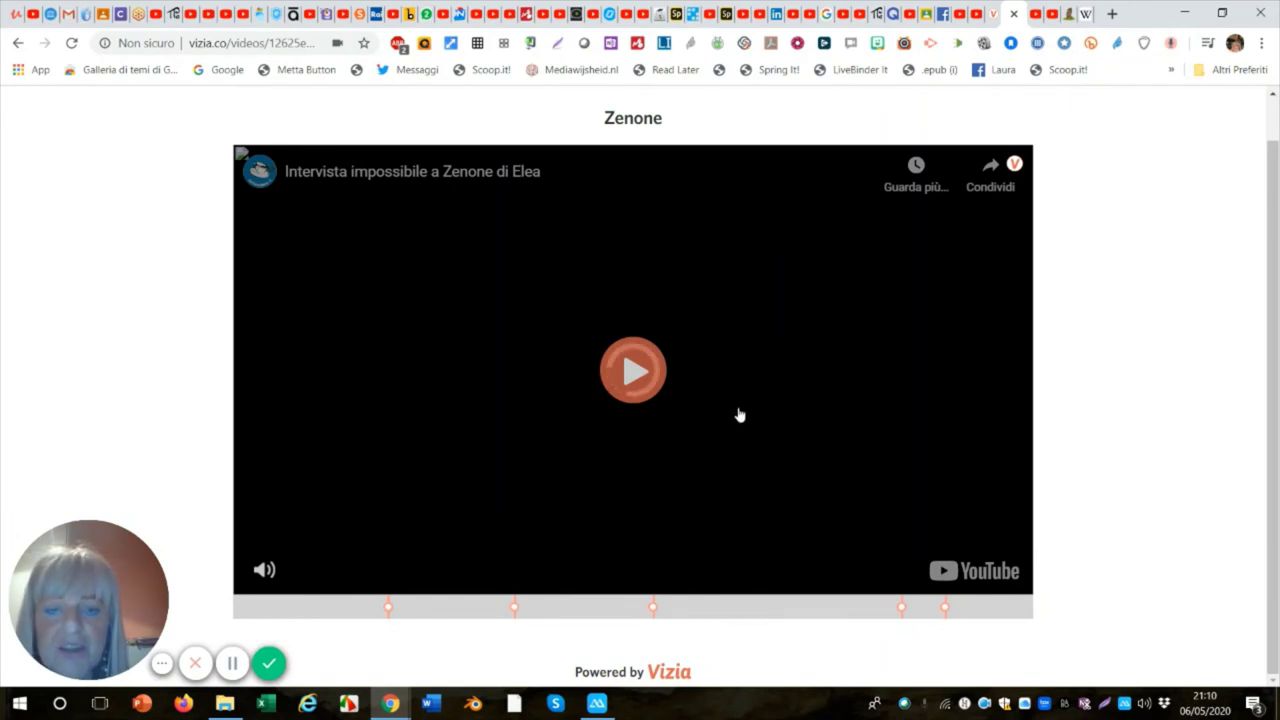
Play the preview, answer the quiz with '490 a.c circa ad Elea' and vote 'Sì' in the poll.
click(500, 436)
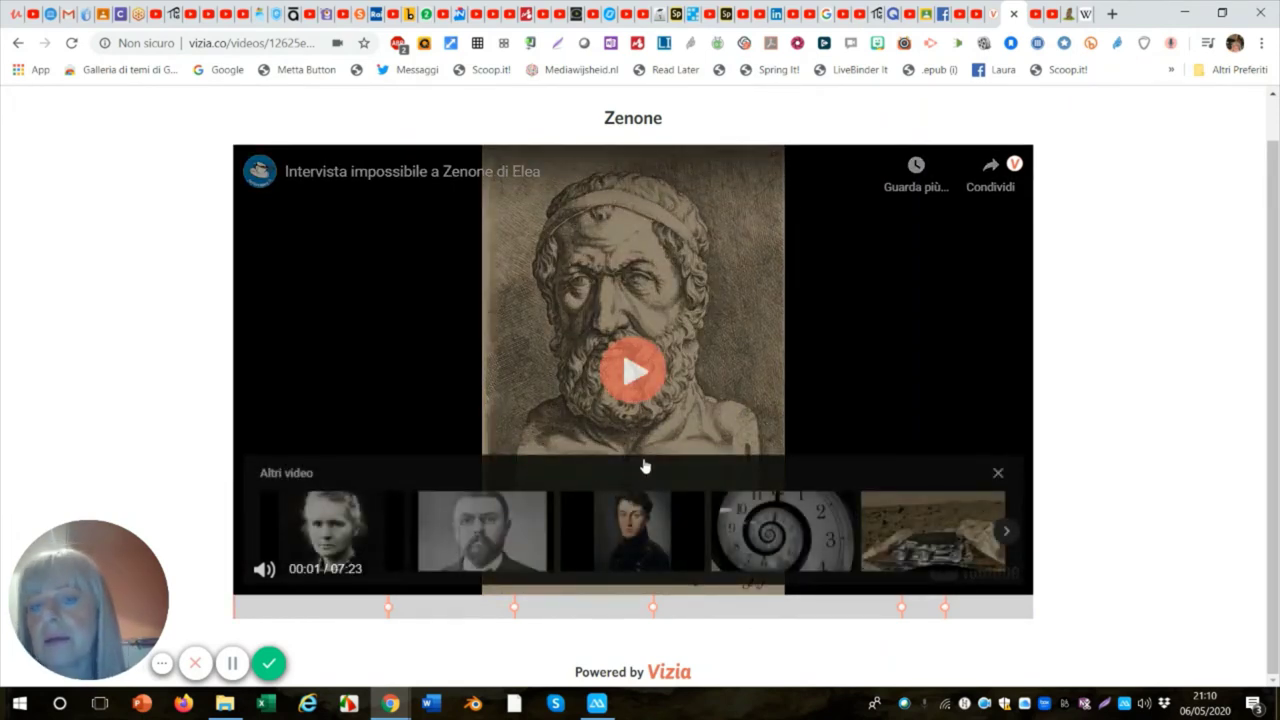
click(390, 619)
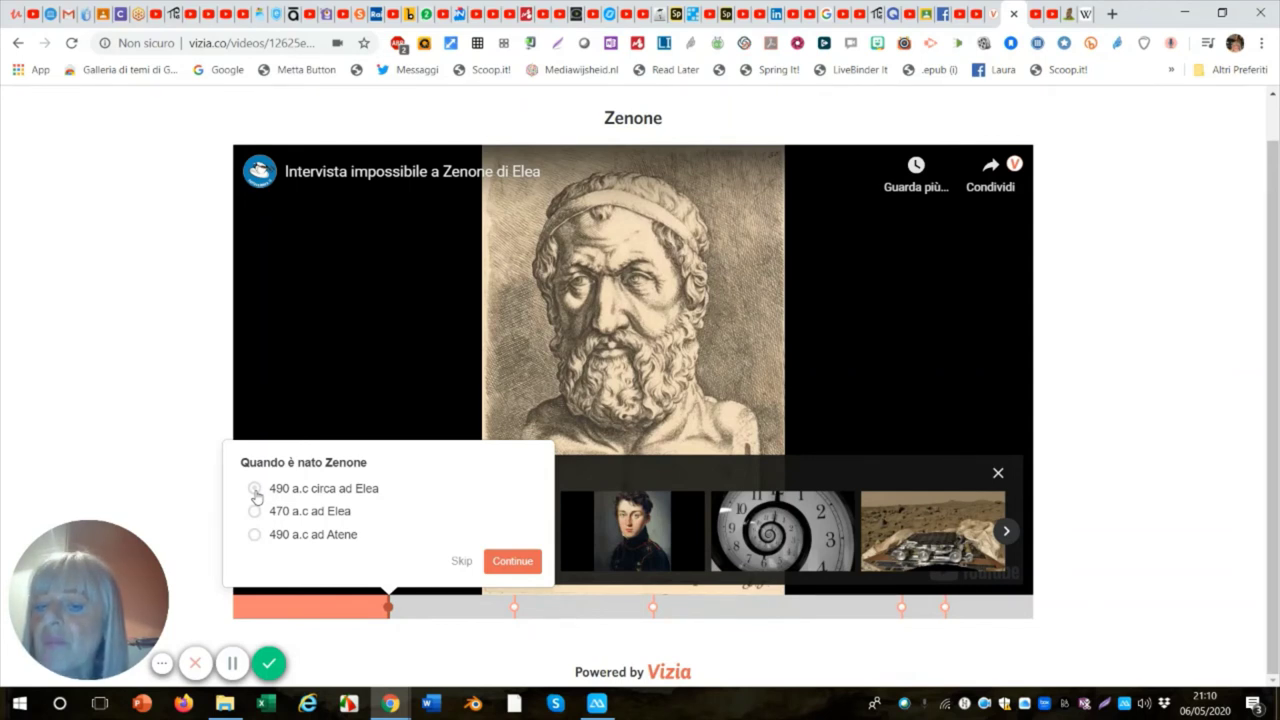
click(255, 489)
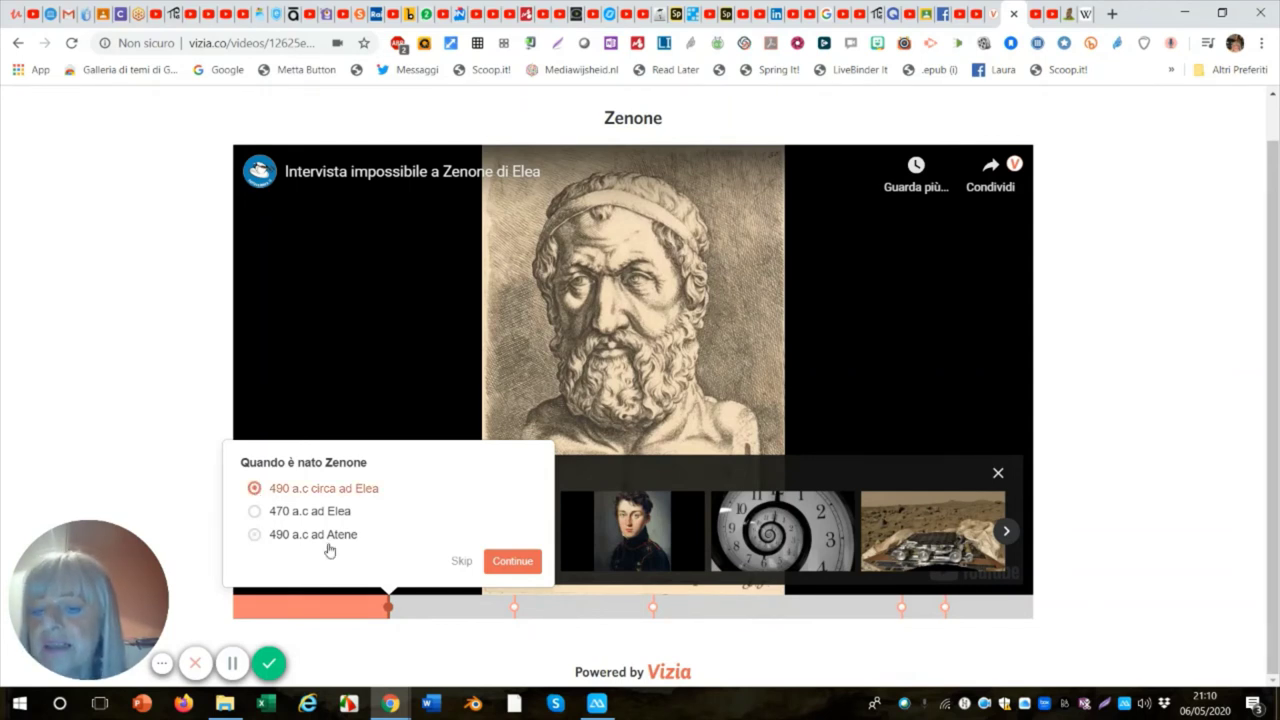
click(510, 562)
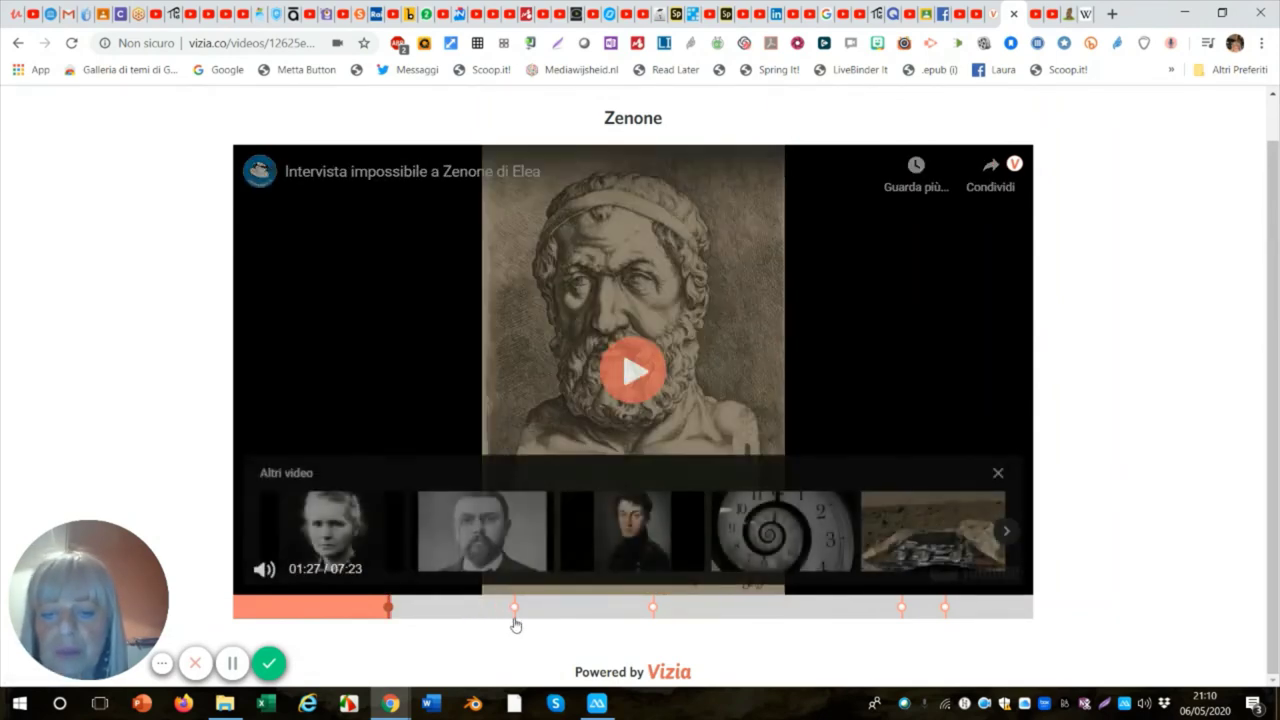
click(514, 615)
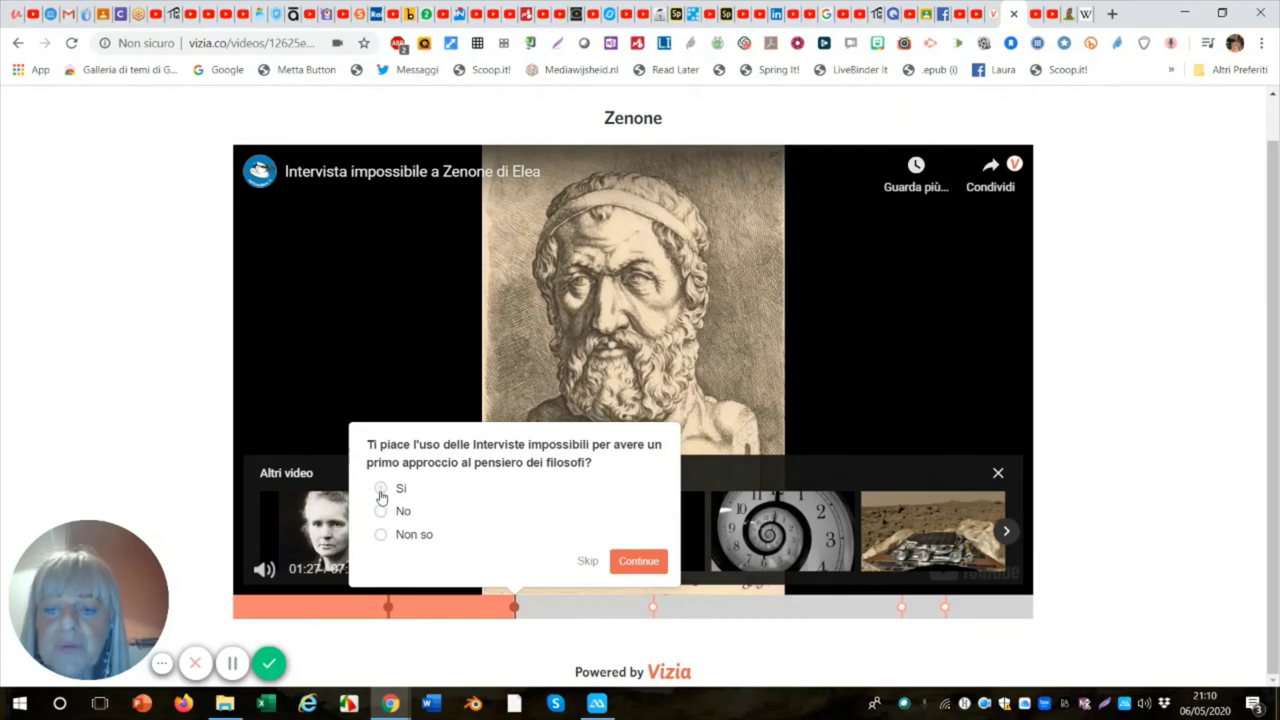
click(381, 489)
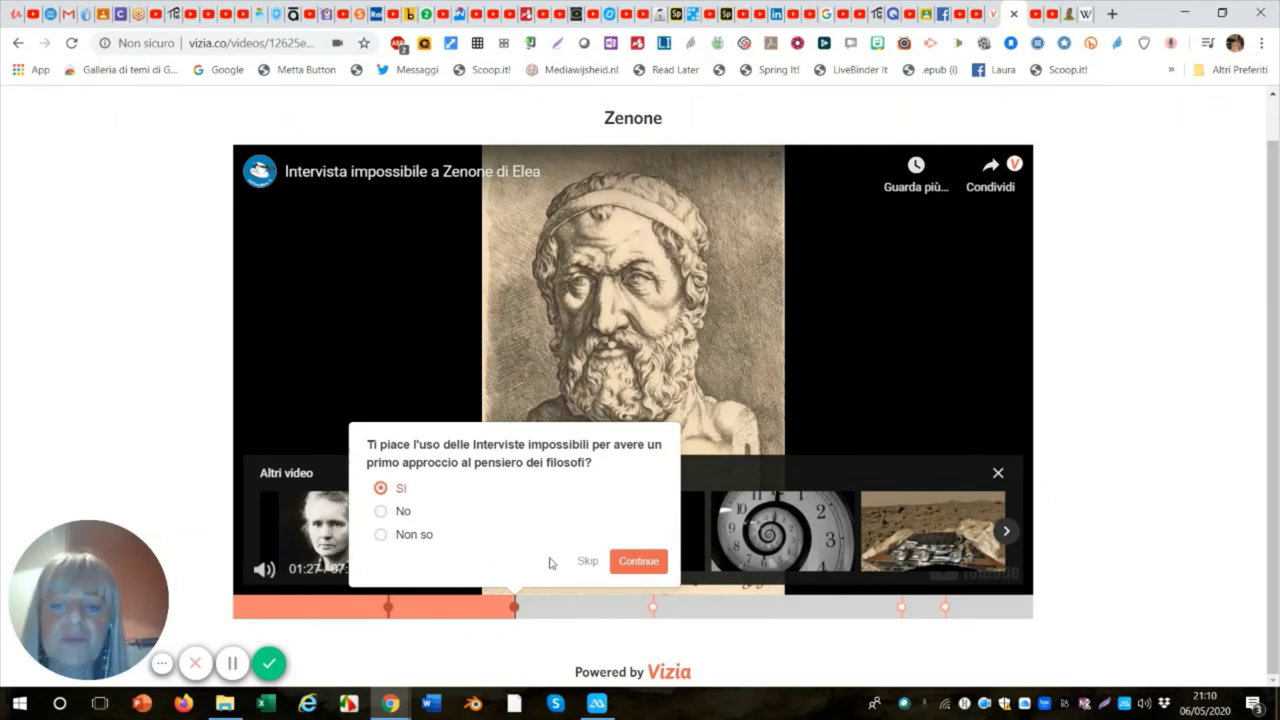
click(637, 561)
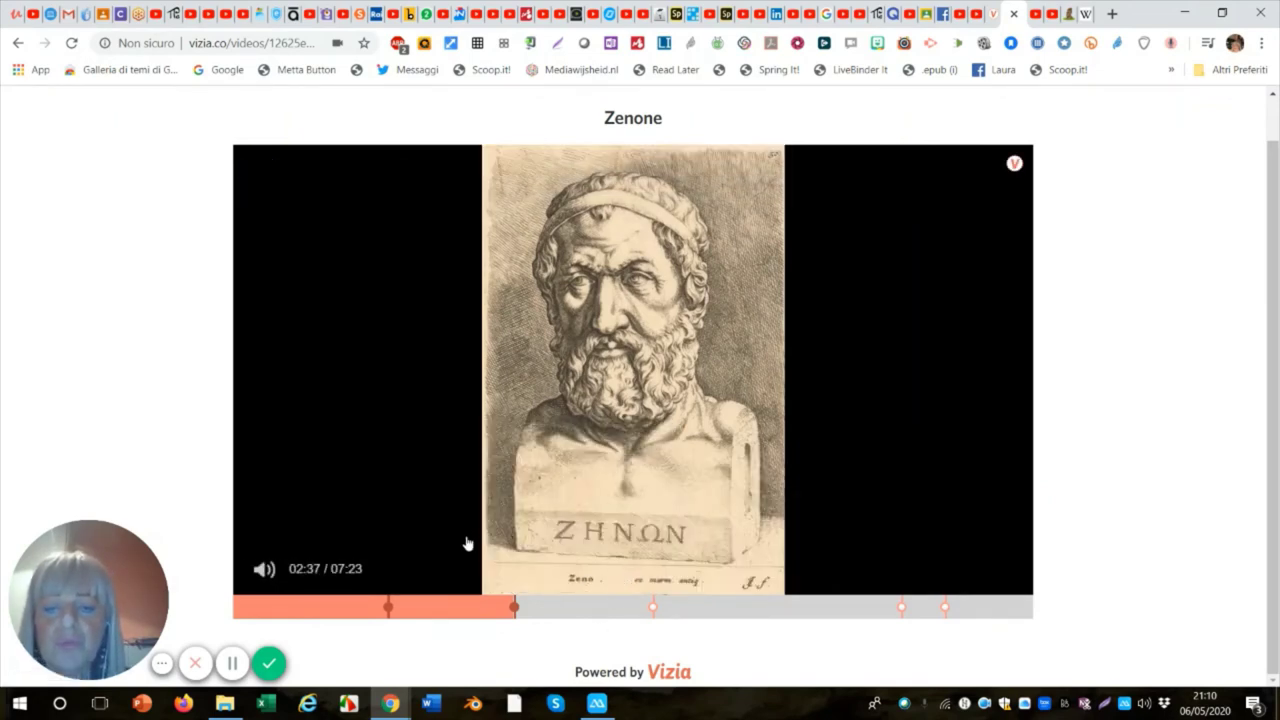
Submit a written answer to the open question, then follow the Approfondisci call-to-action to Wikipedia.
click(652, 621)
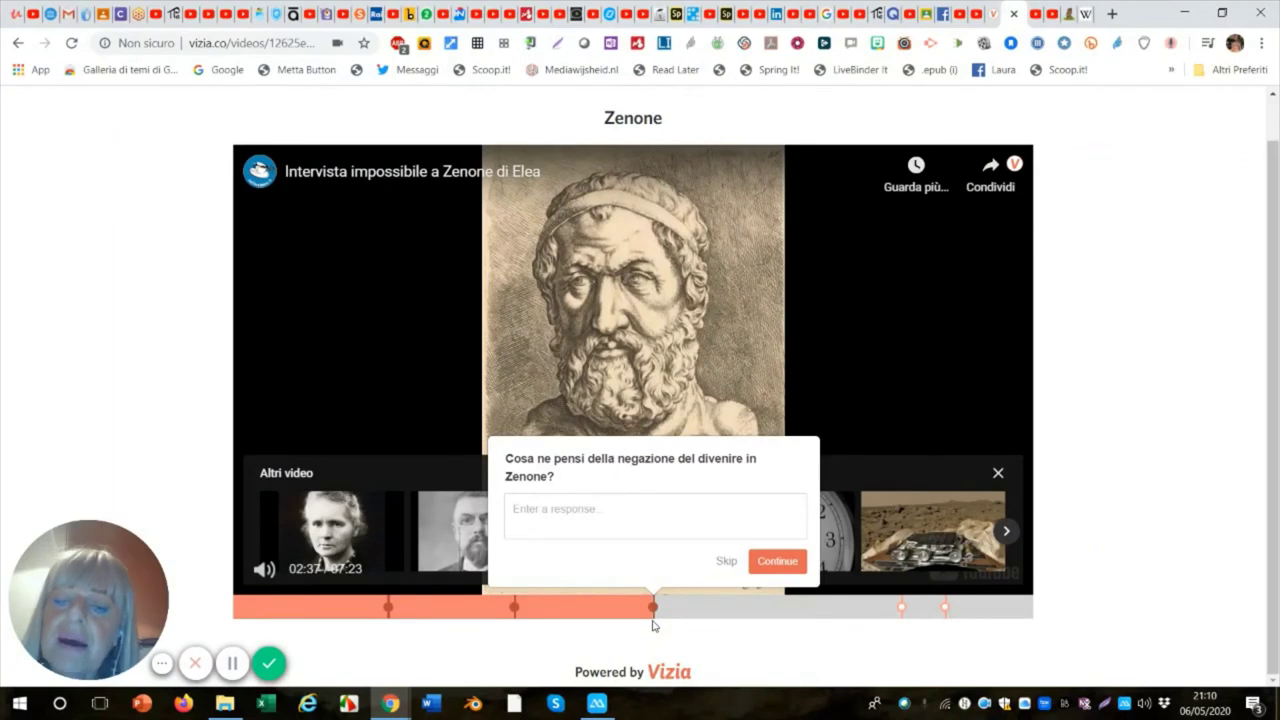
click(530, 511)
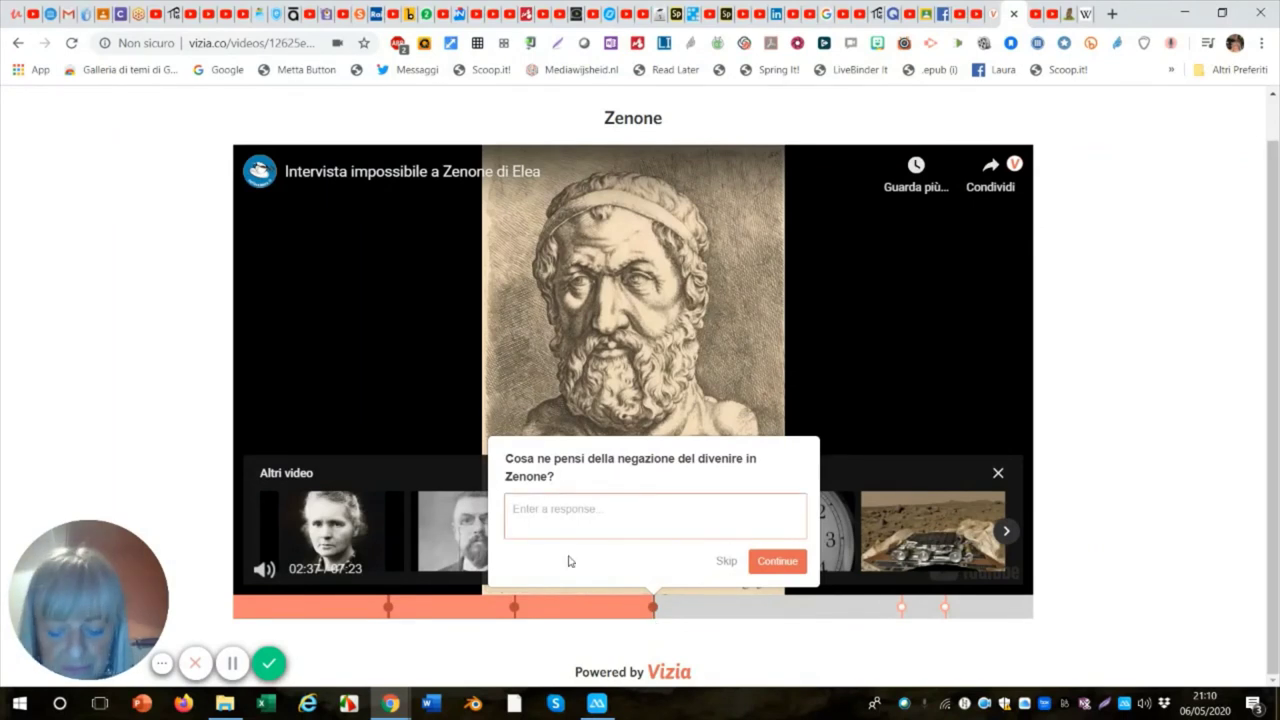
text(mmmmmmmmmmmmmmmmmmmmmmmmmm)
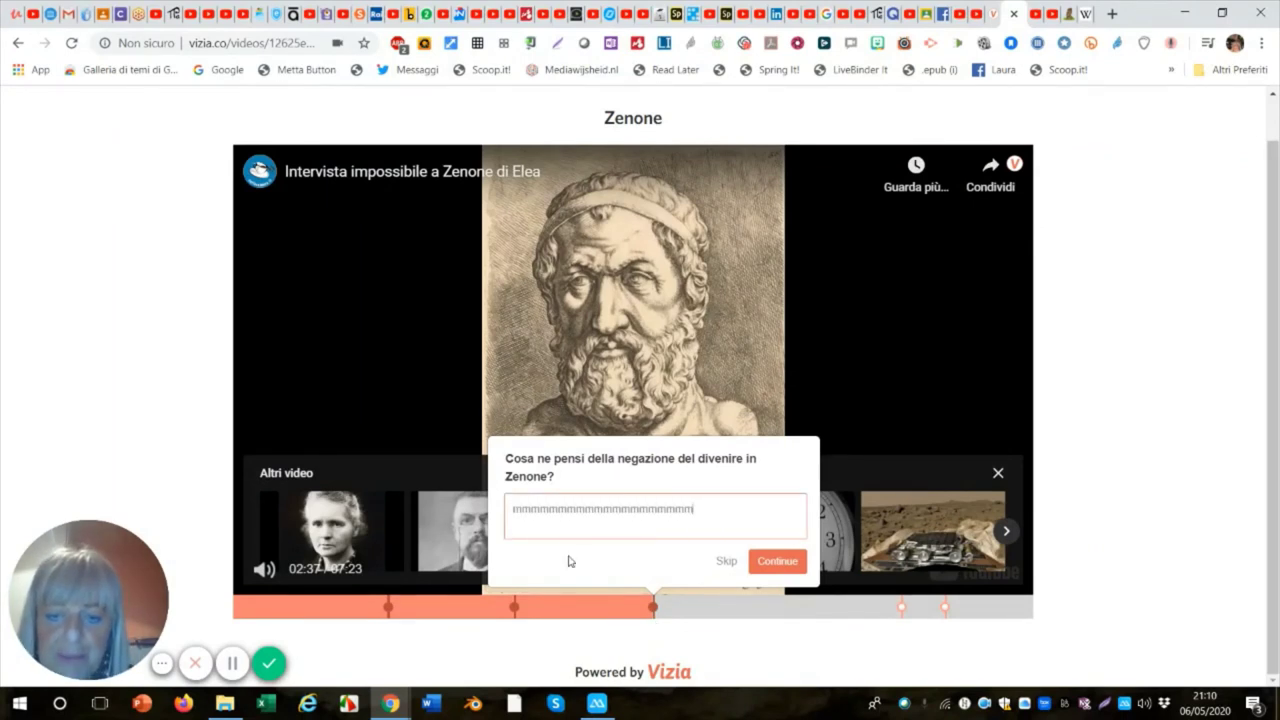
click(778, 561)
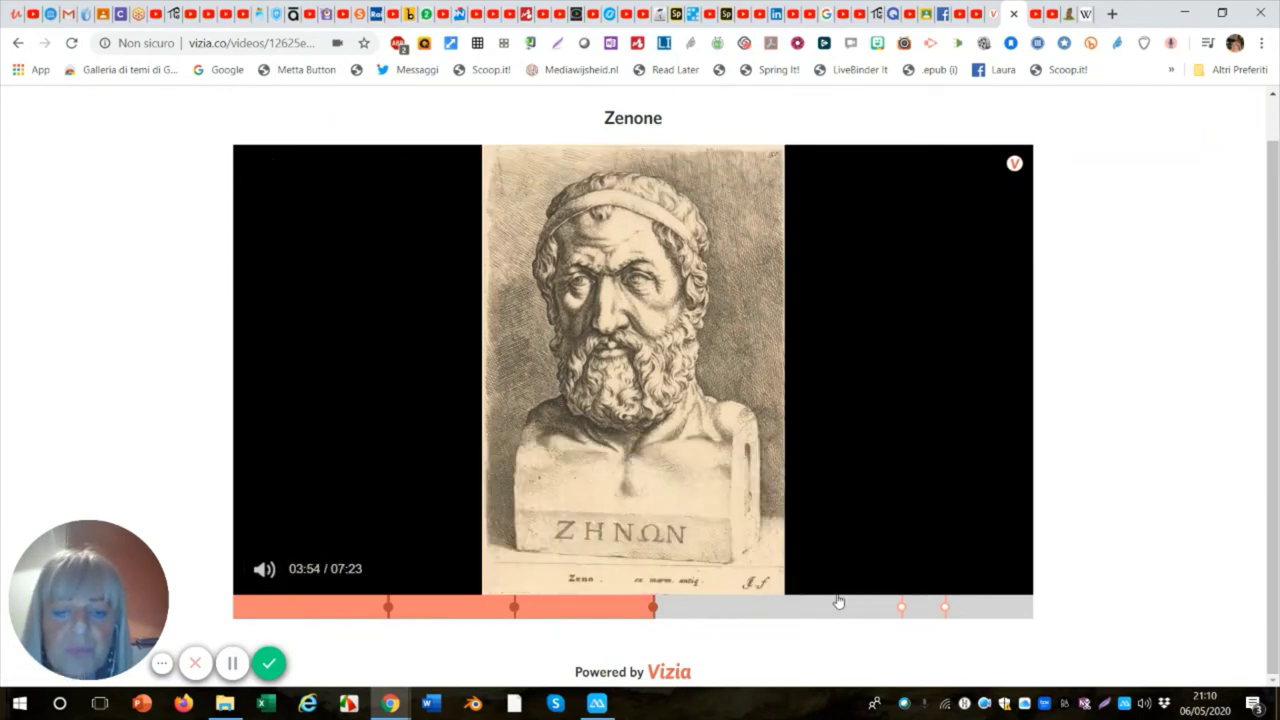
click(737, 529)
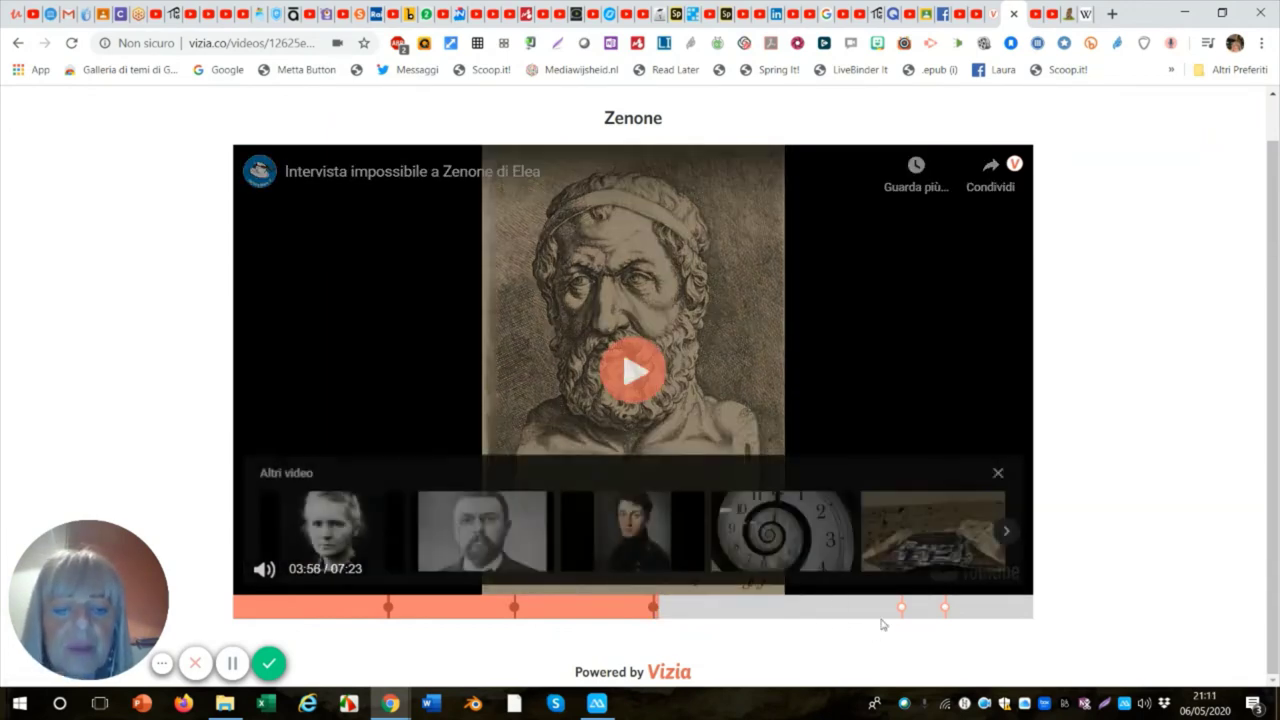
click(902, 612)
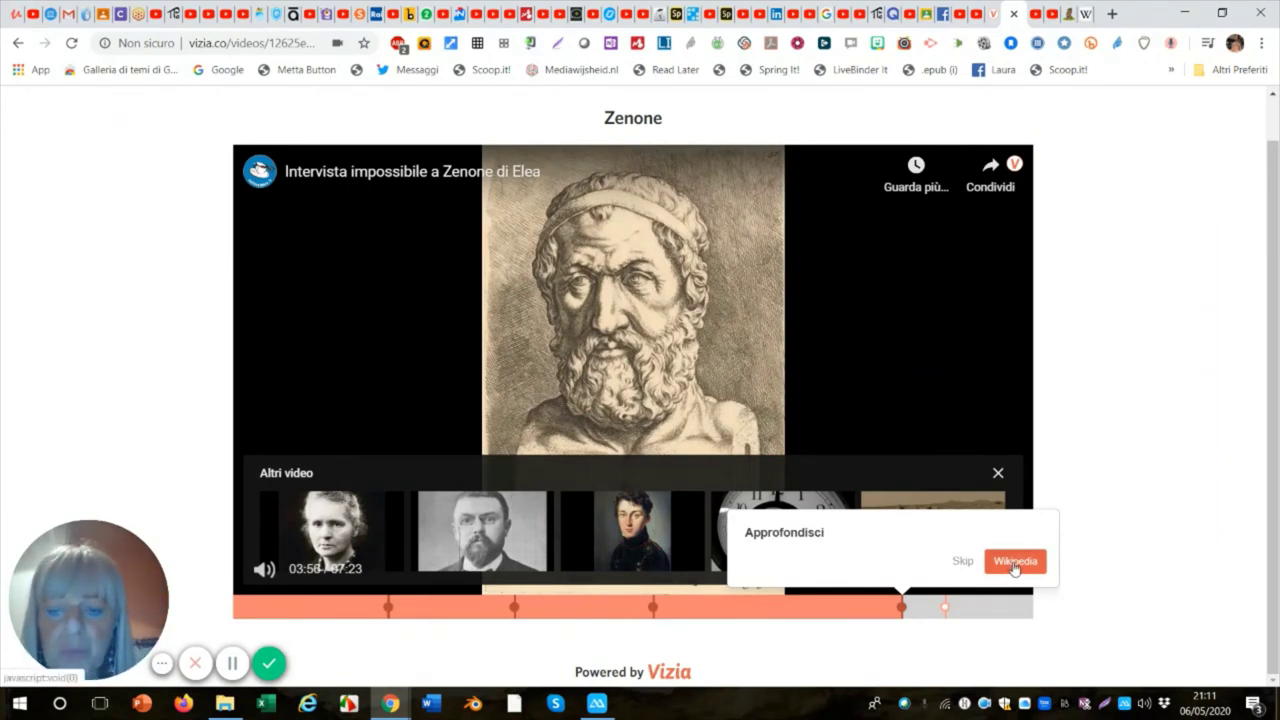
click(1014, 562)
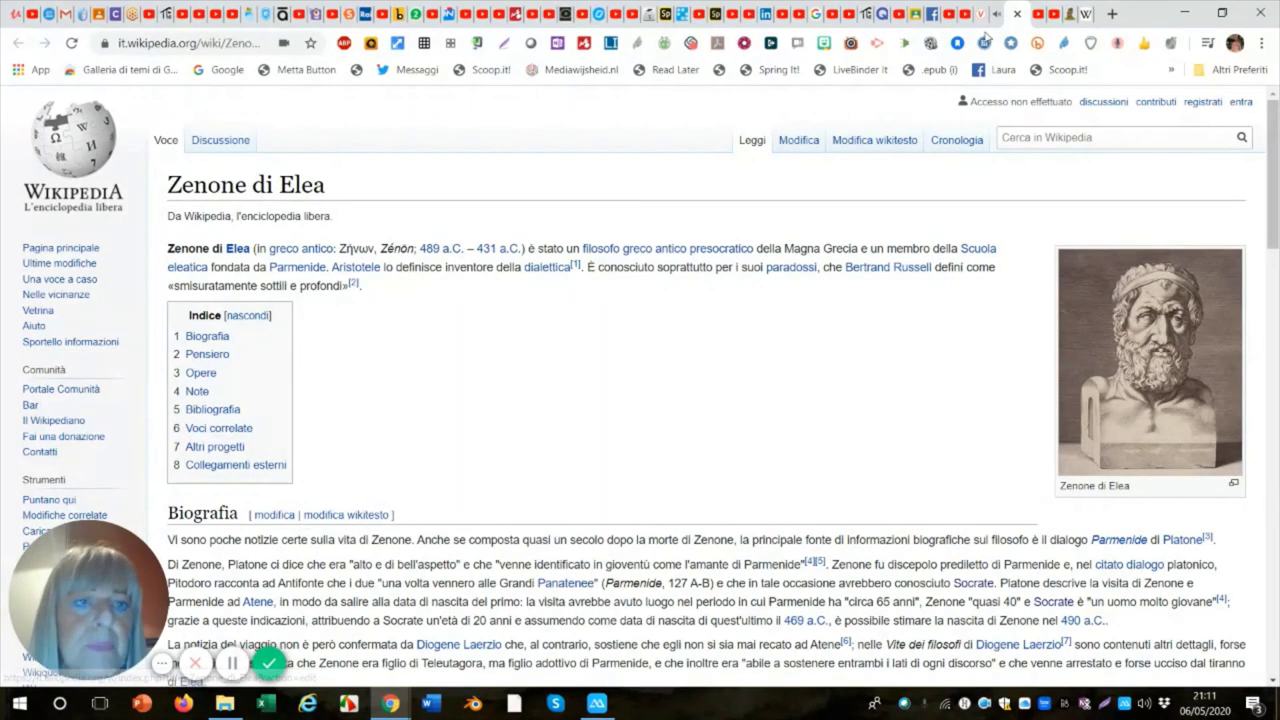
Switch from the Wikipedia tab back to the Vizia preview tab.
key(ctrl+shift+Tab)
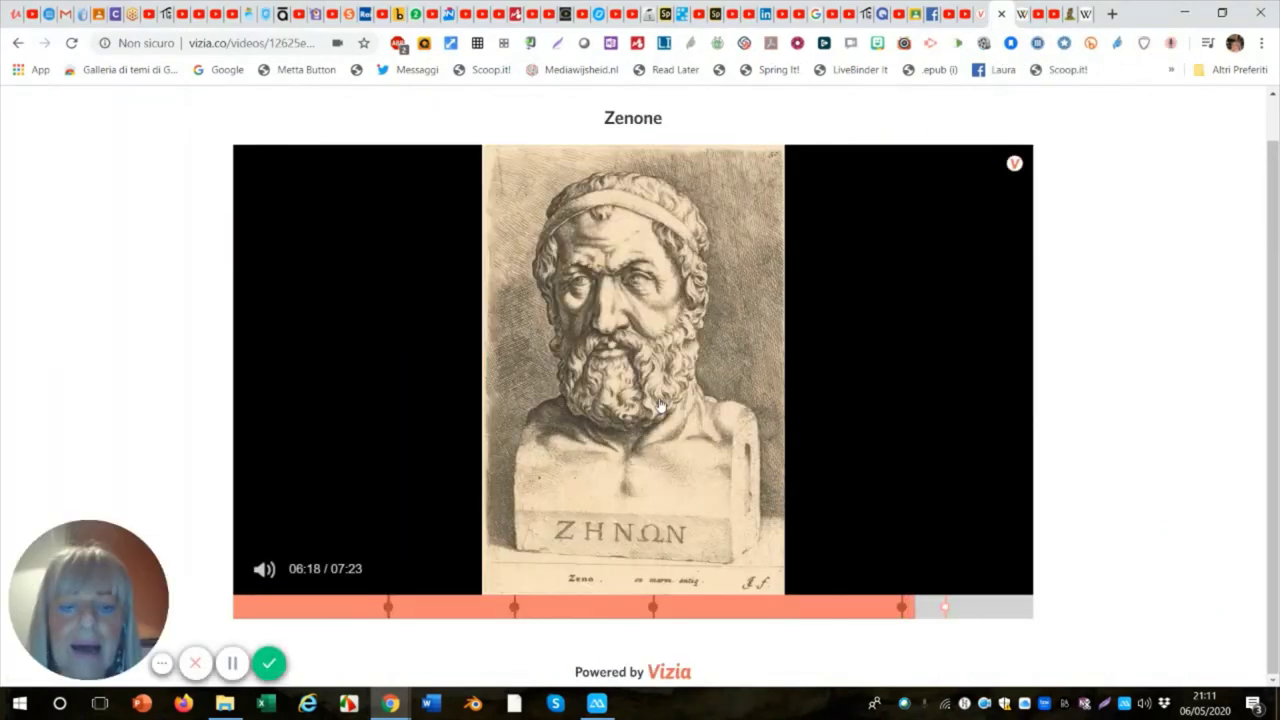